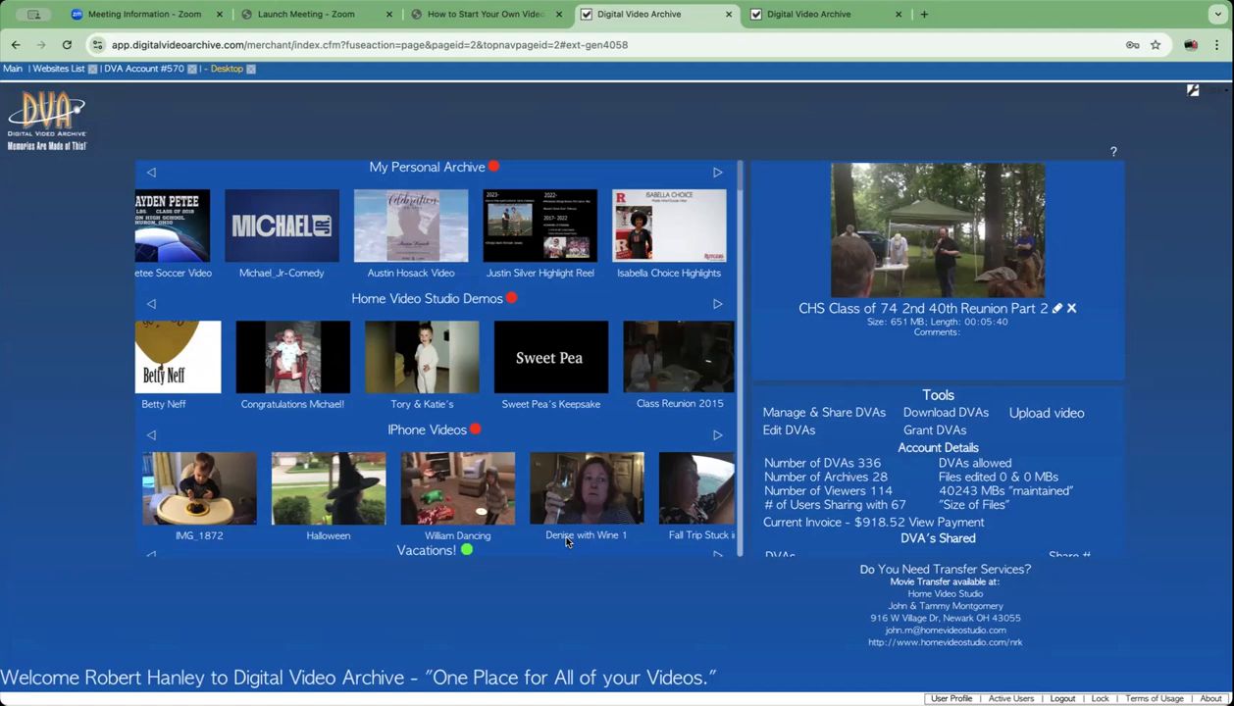
- Preview the Denise with Wine 1 video and browse the video list
click(566, 540)
scroll(598, 471, down, 1)
scroll(615, 448, up, 1)
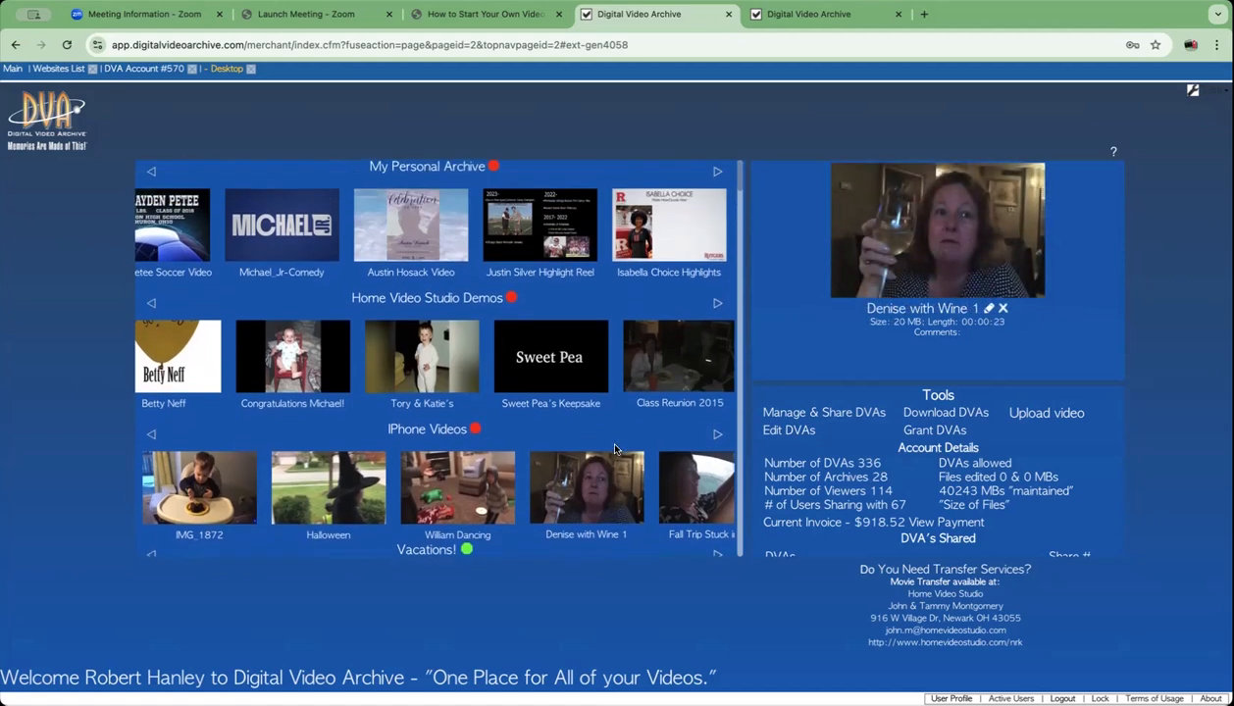
click(546, 391)
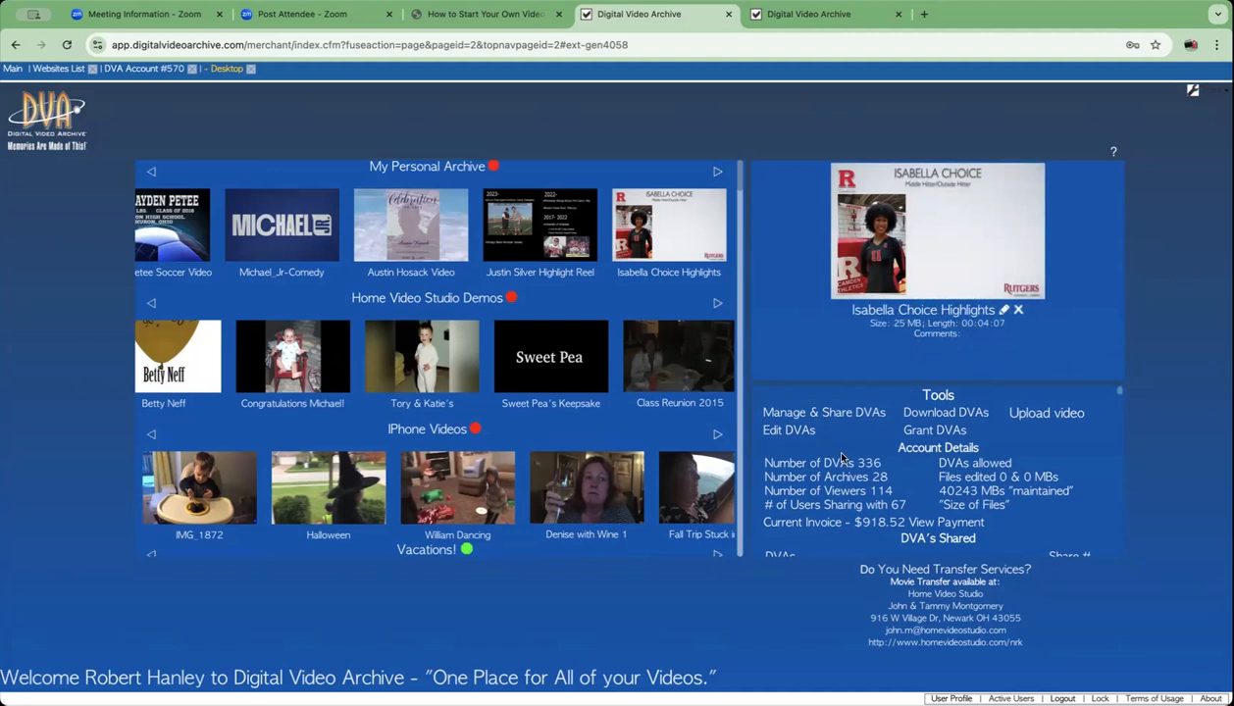
scroll(536, 374, down, 3)
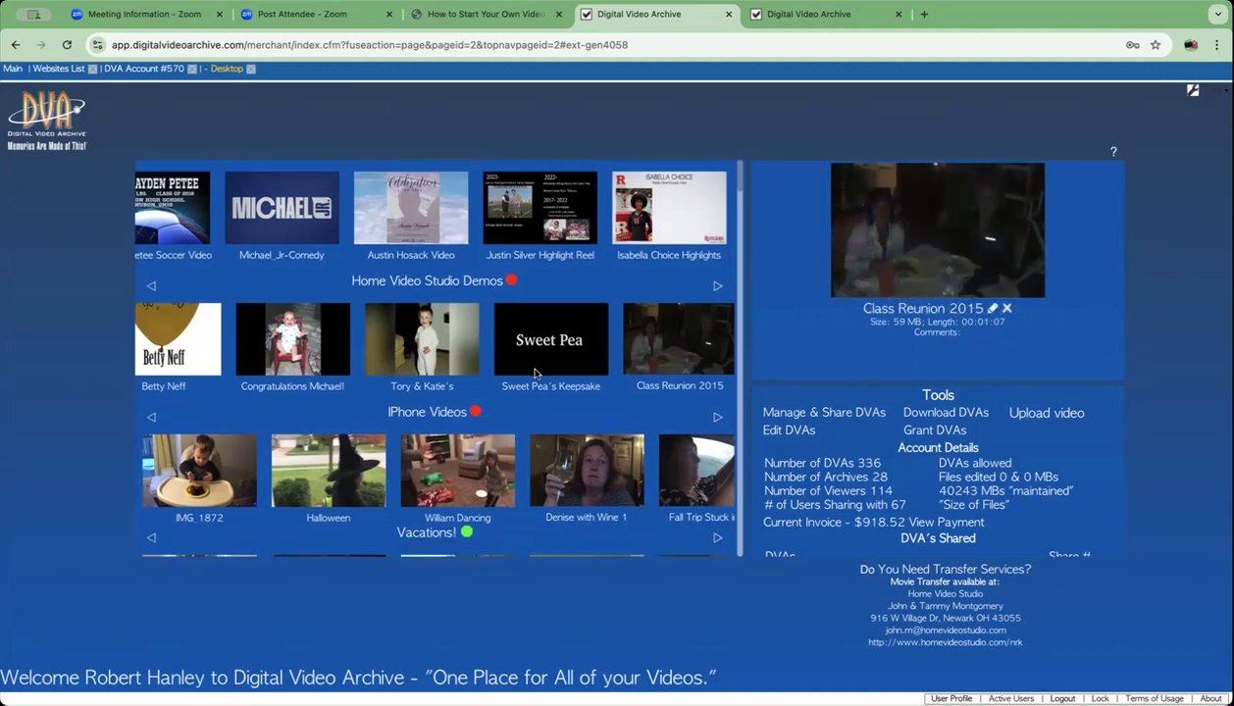
scroll(536, 374, down, 8)
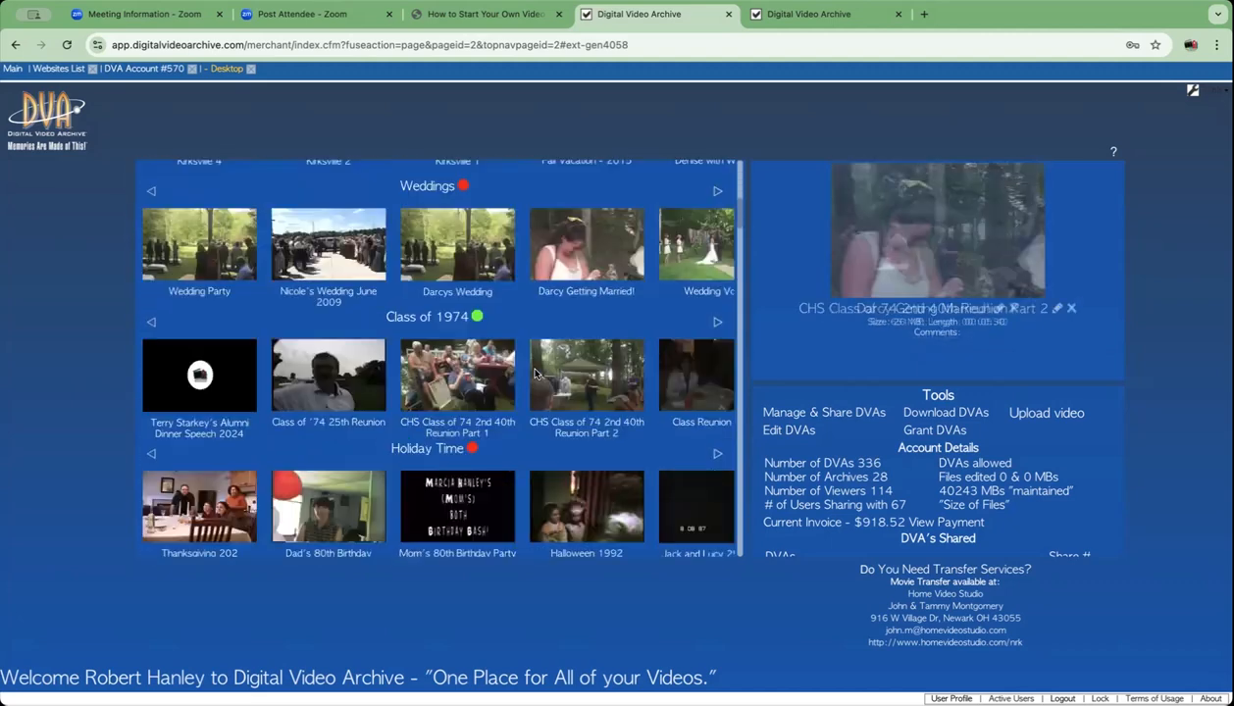
scroll(536, 373, down, 12)
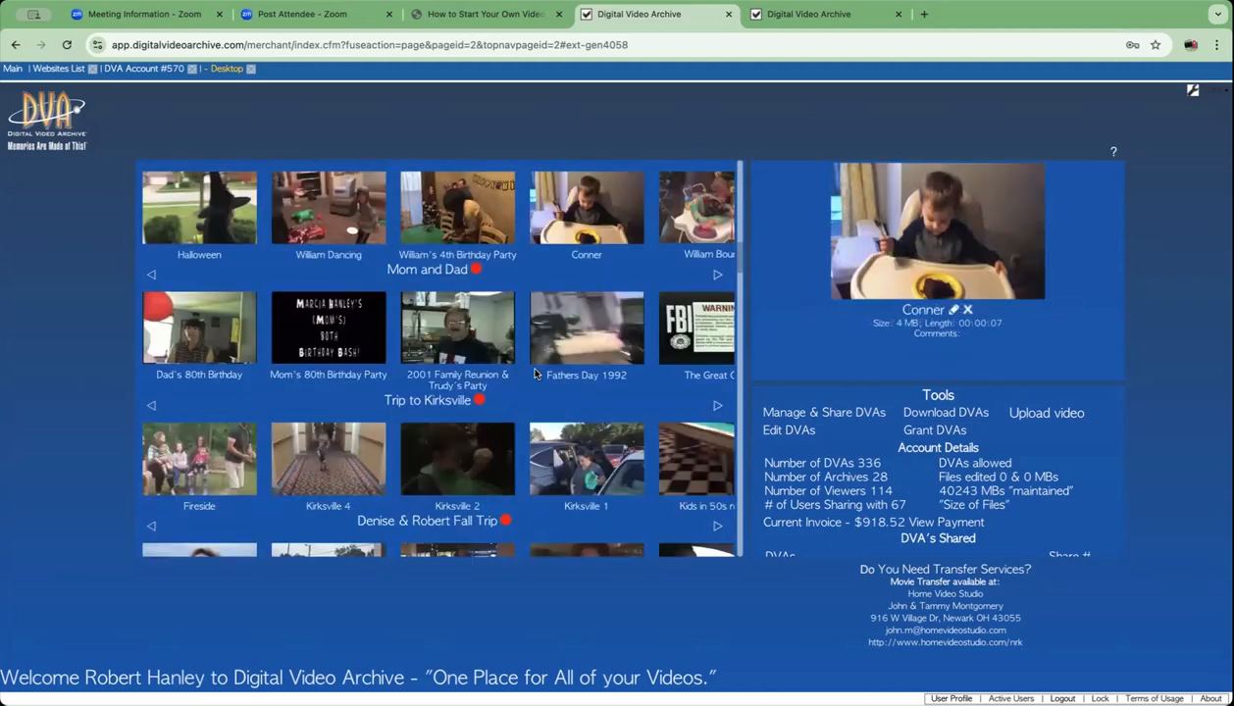
scroll(536, 374, down, 12)
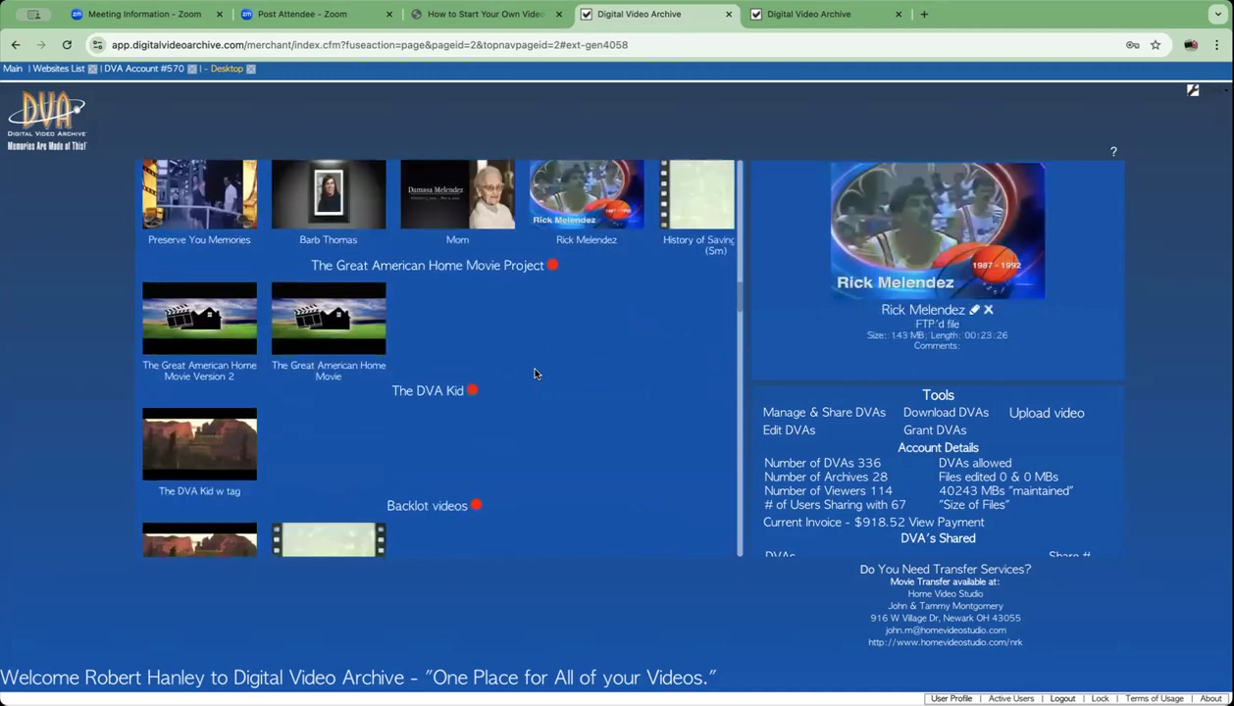
scroll(535, 374, up, 20)
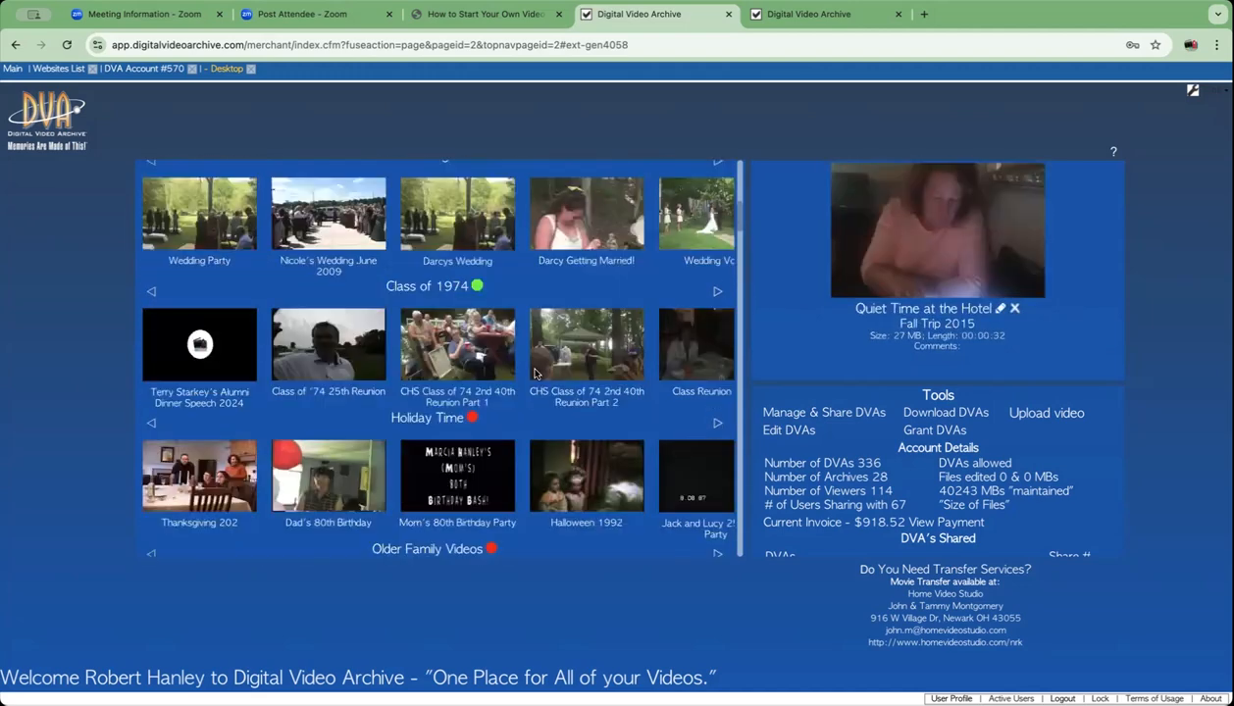
scroll(535, 374, down, 2)
scroll(536, 374, up, 2)
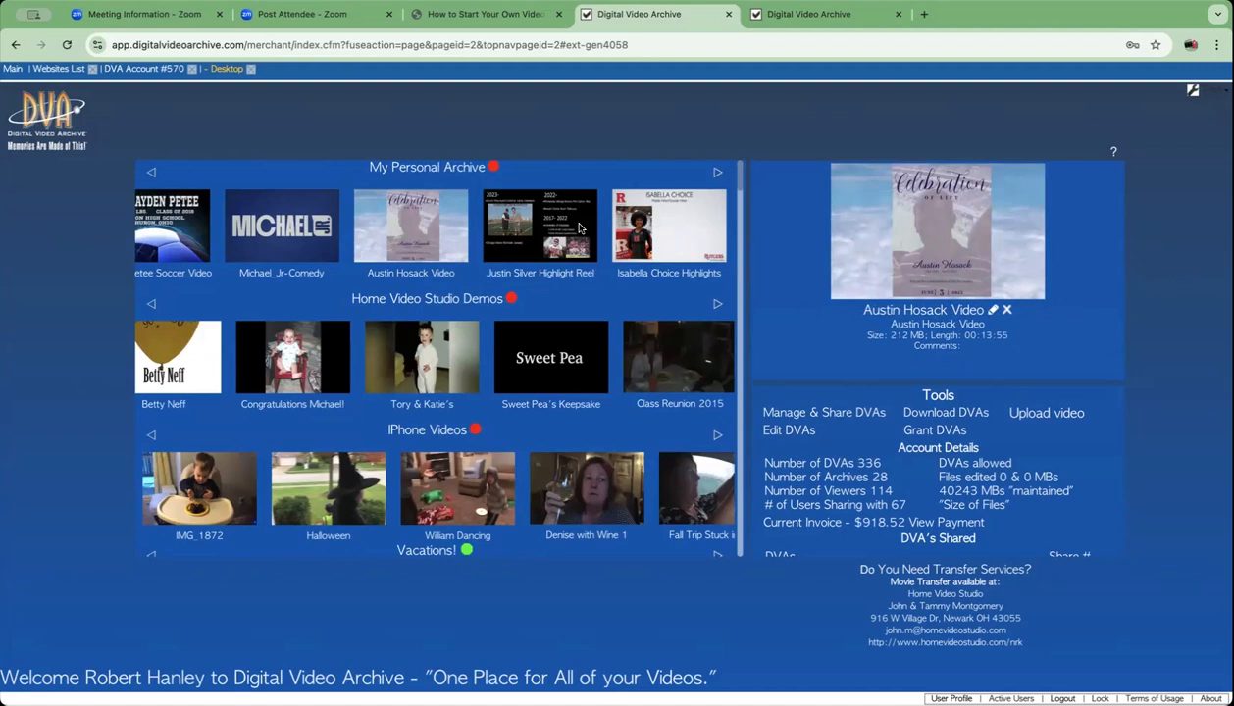
click(578, 228)
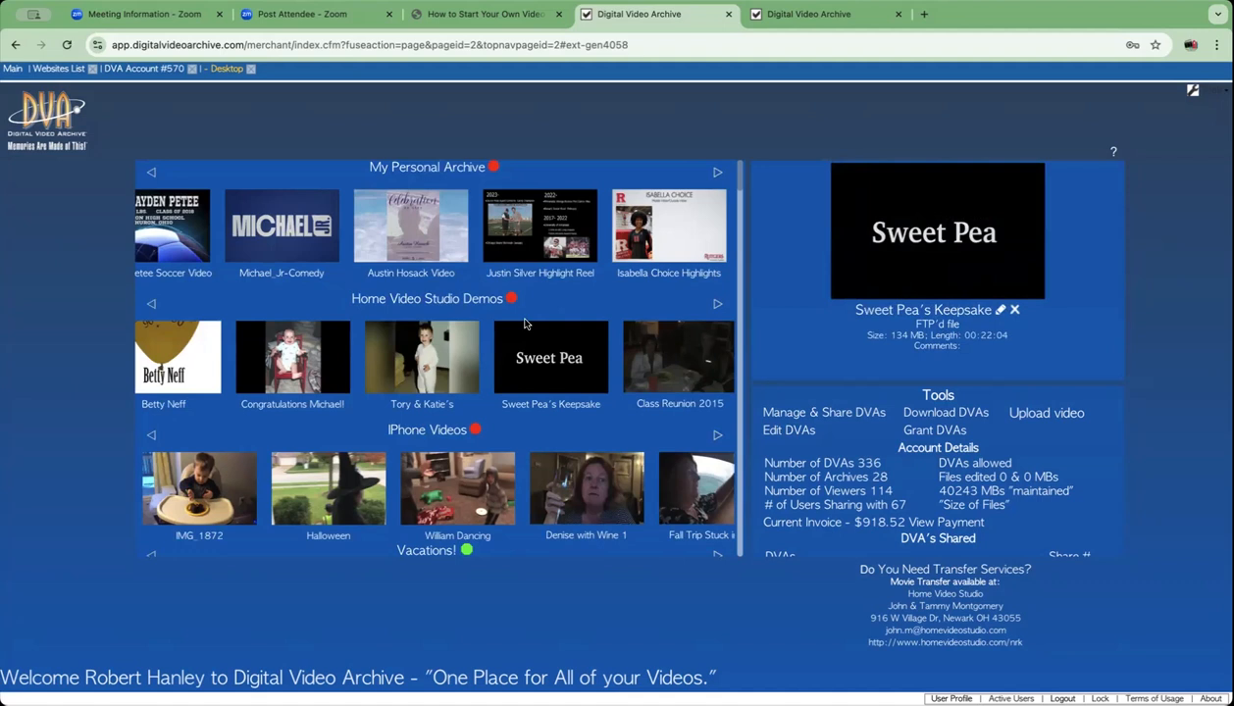
scroll(525, 324, down, 5)
scroll(524, 323, down, 5)
scroll(524, 324, down, 3)
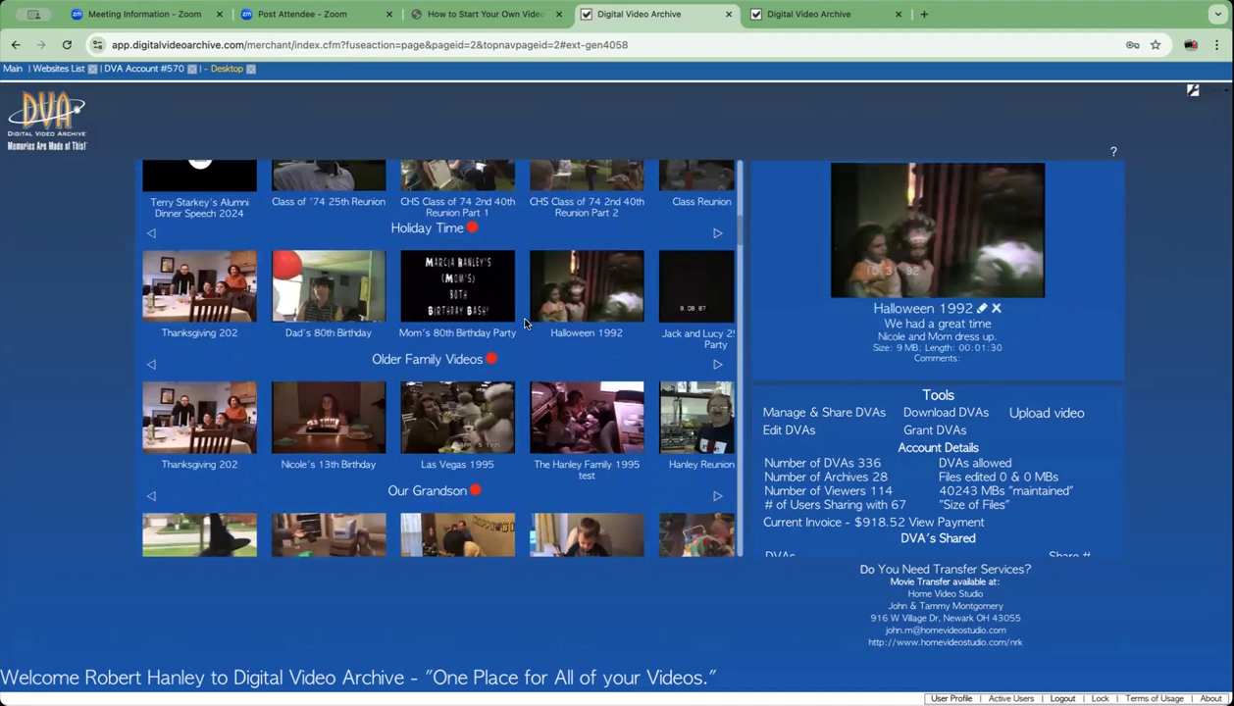
scroll(525, 324, down, 4)
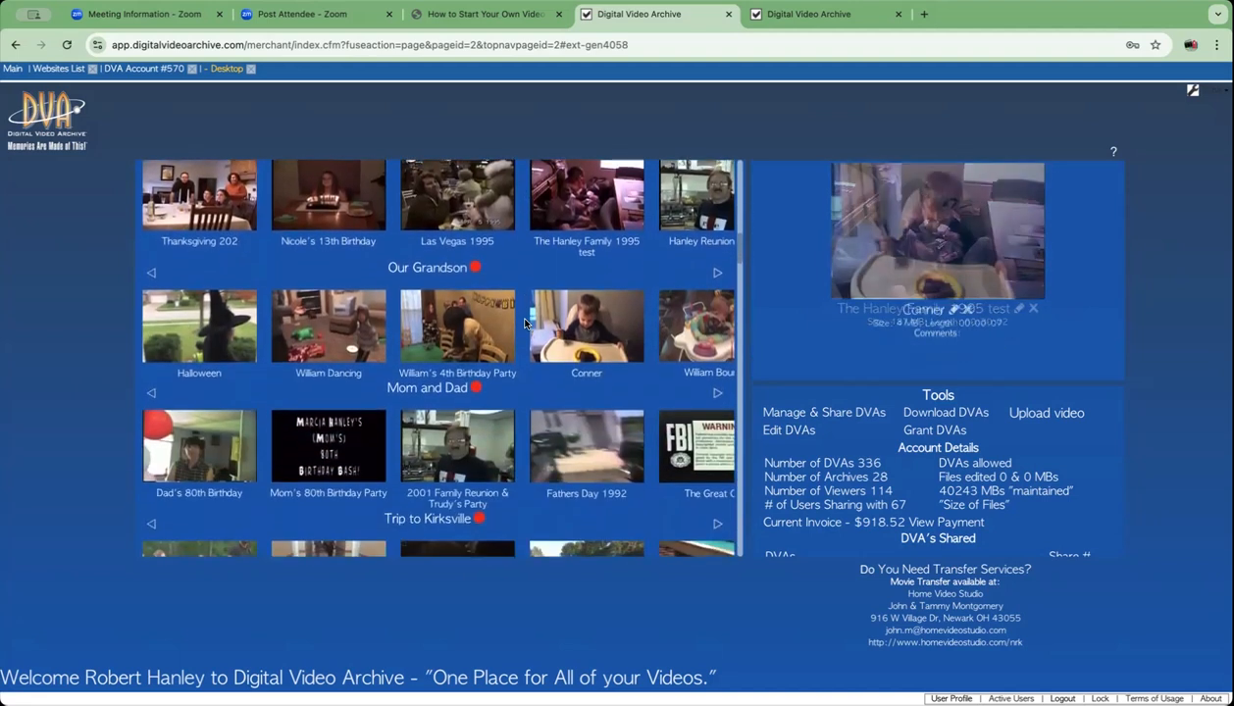
scroll(525, 323, down, 2)
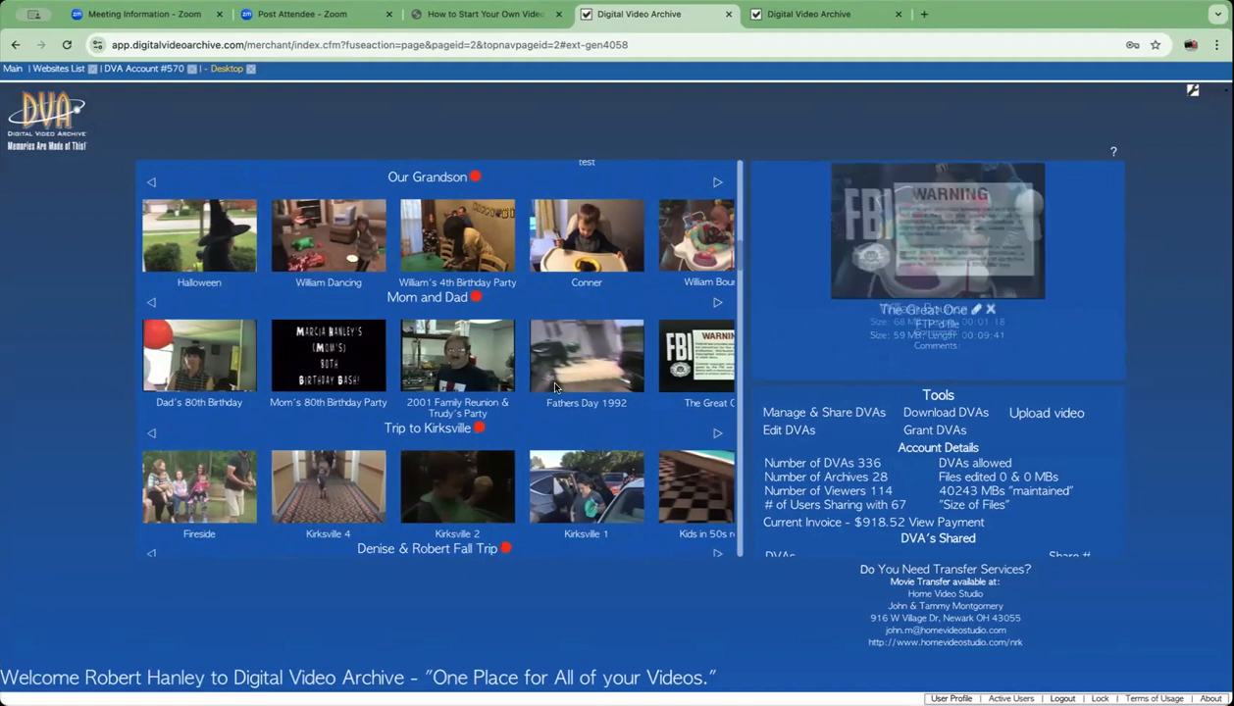
scroll(537, 399, down, 1)
scroll(537, 399, down, 5)
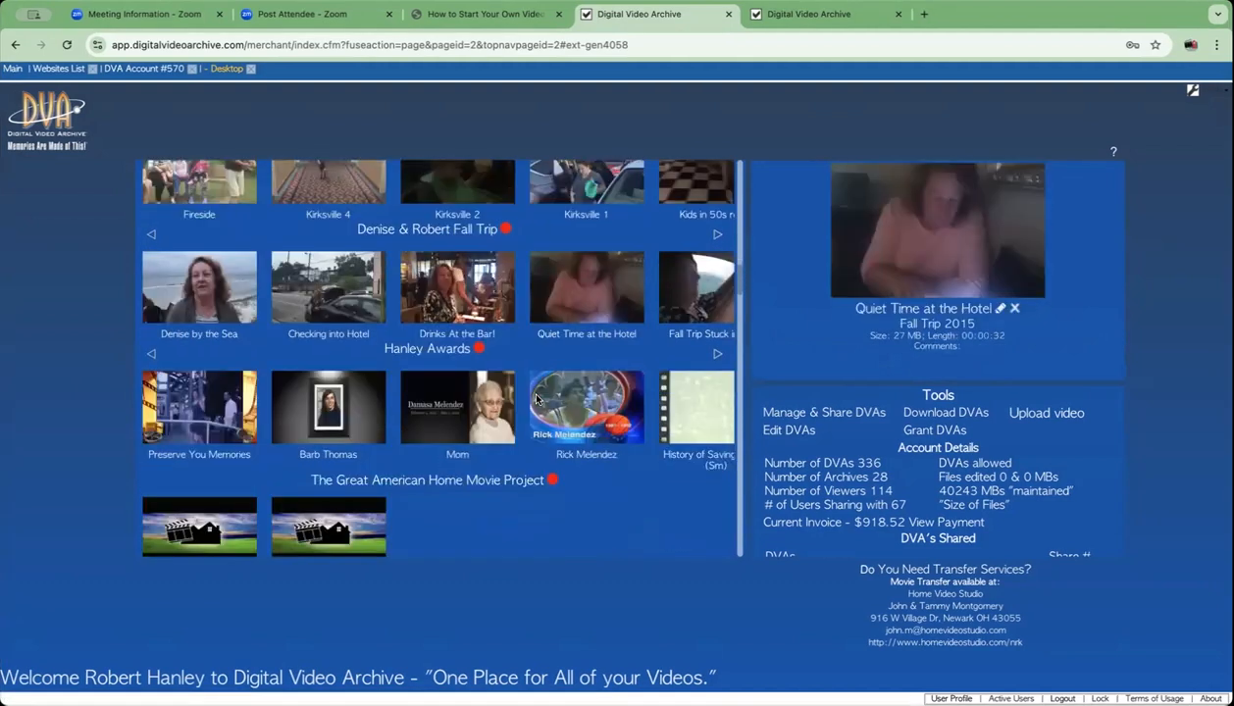
scroll(537, 399, down, 1)
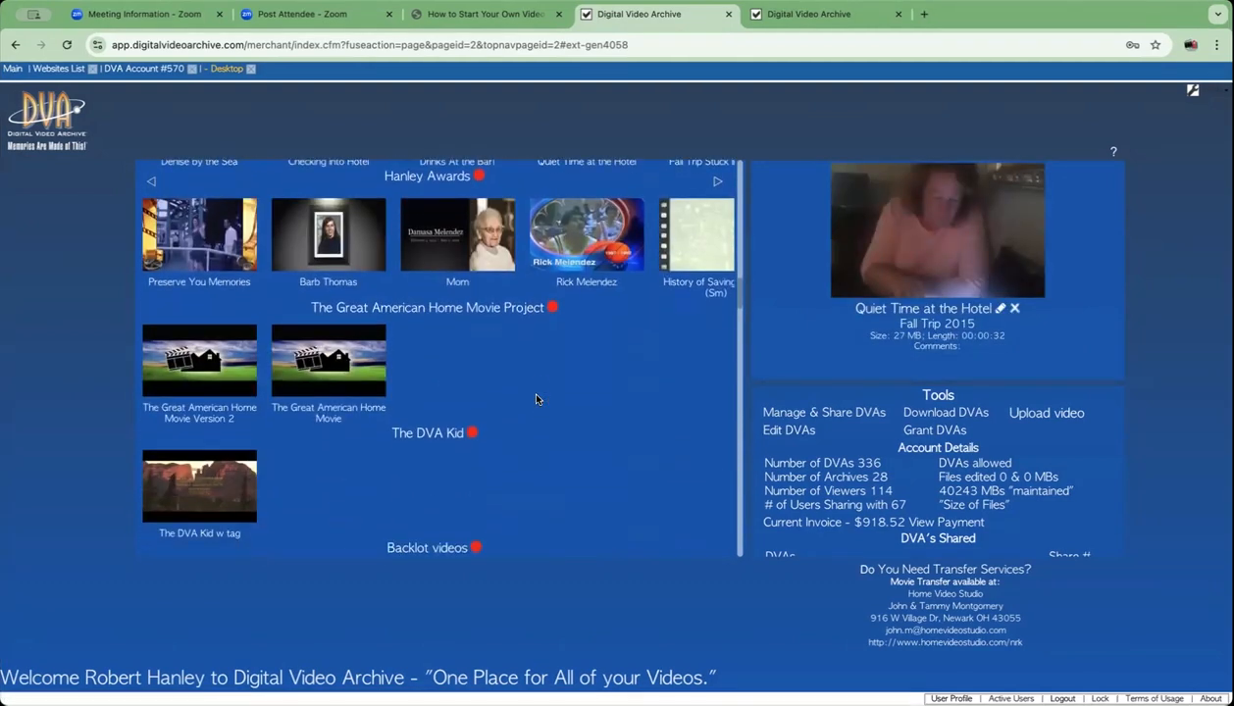
scroll(537, 399, down, 2)
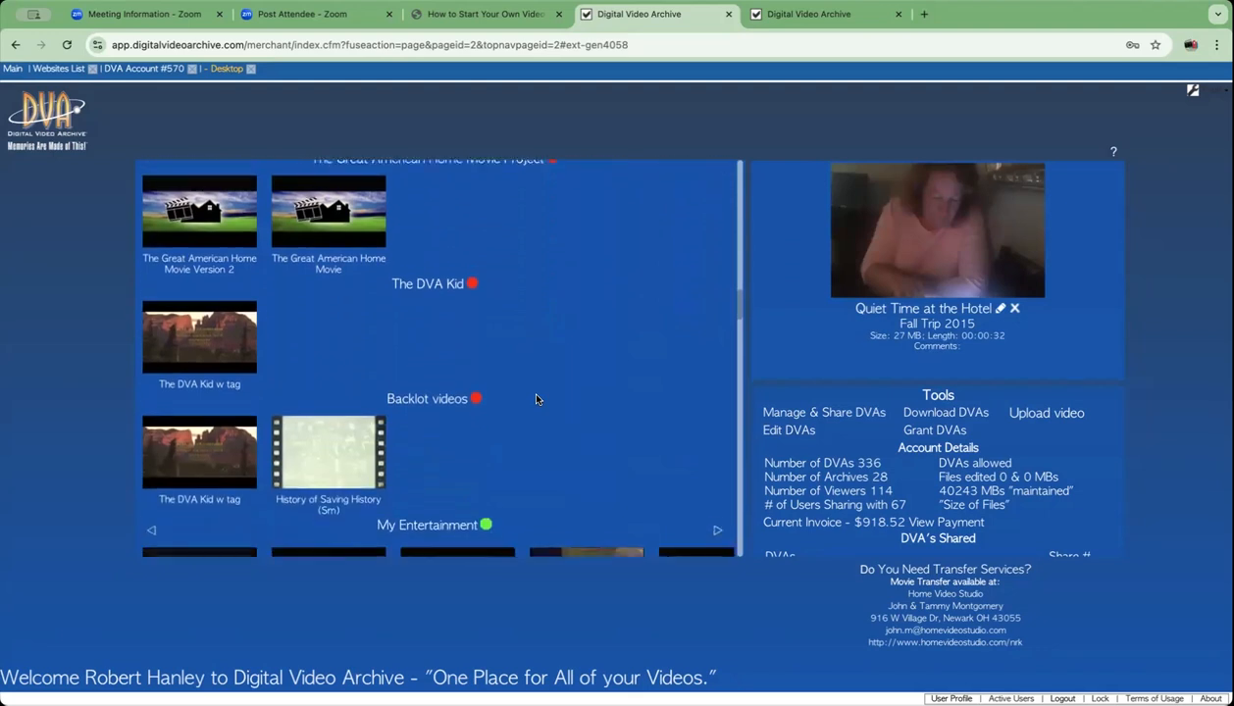
scroll(536, 399, down, 4)
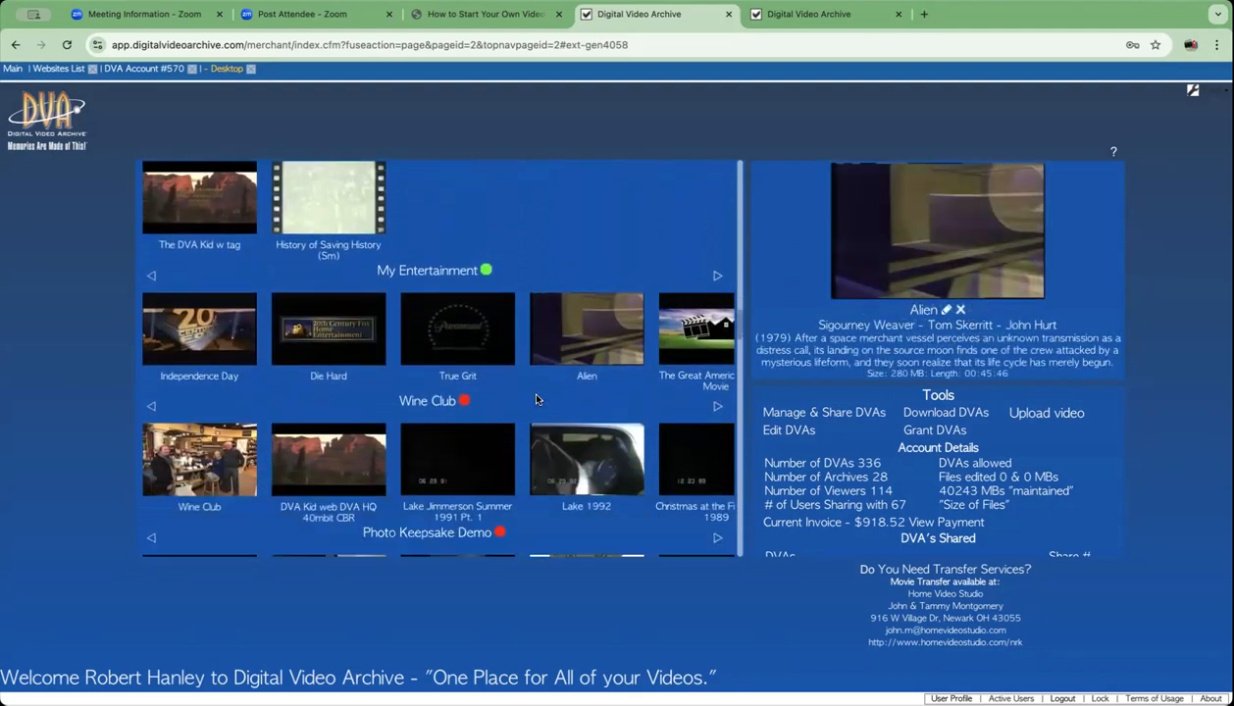
scroll(536, 399, down, 6)
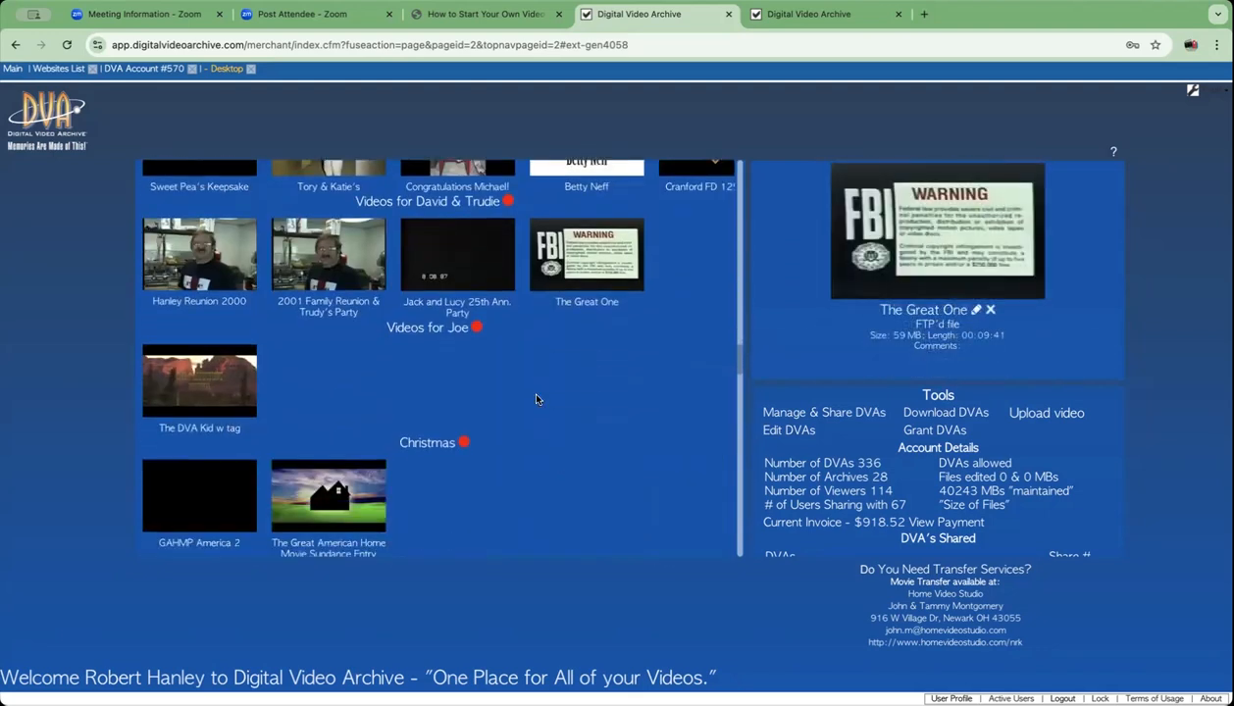
scroll(537, 399, down, 1)
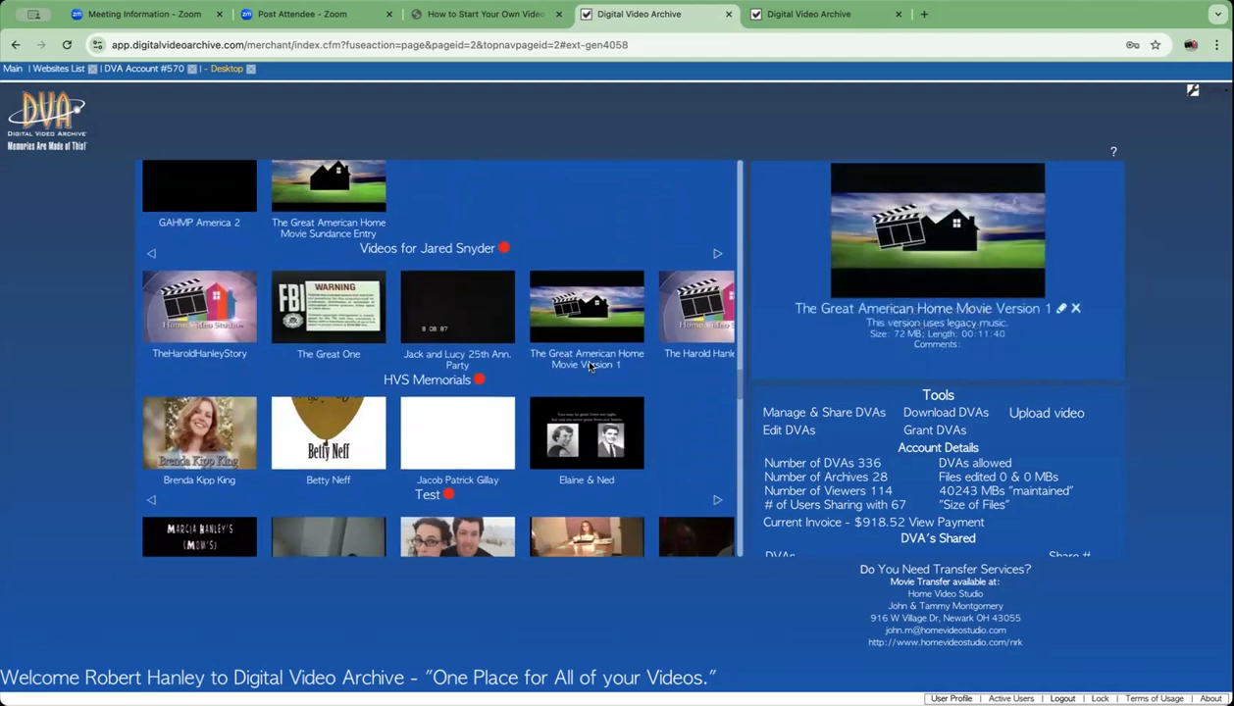
scroll(593, 364, up, 4)
scroll(589, 365, up, 8)
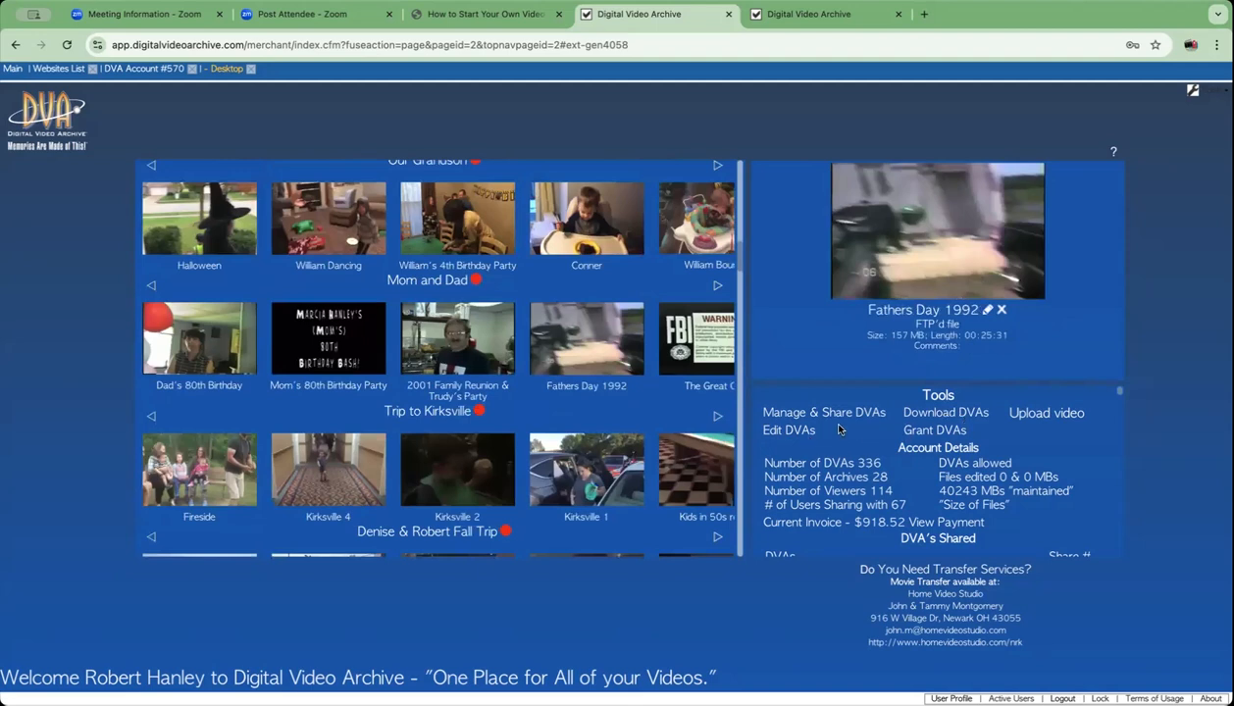
- Launch MOTIF! The DVA Editor and look over its personal archive and Home Video Studio Demos videos
click(787, 431)
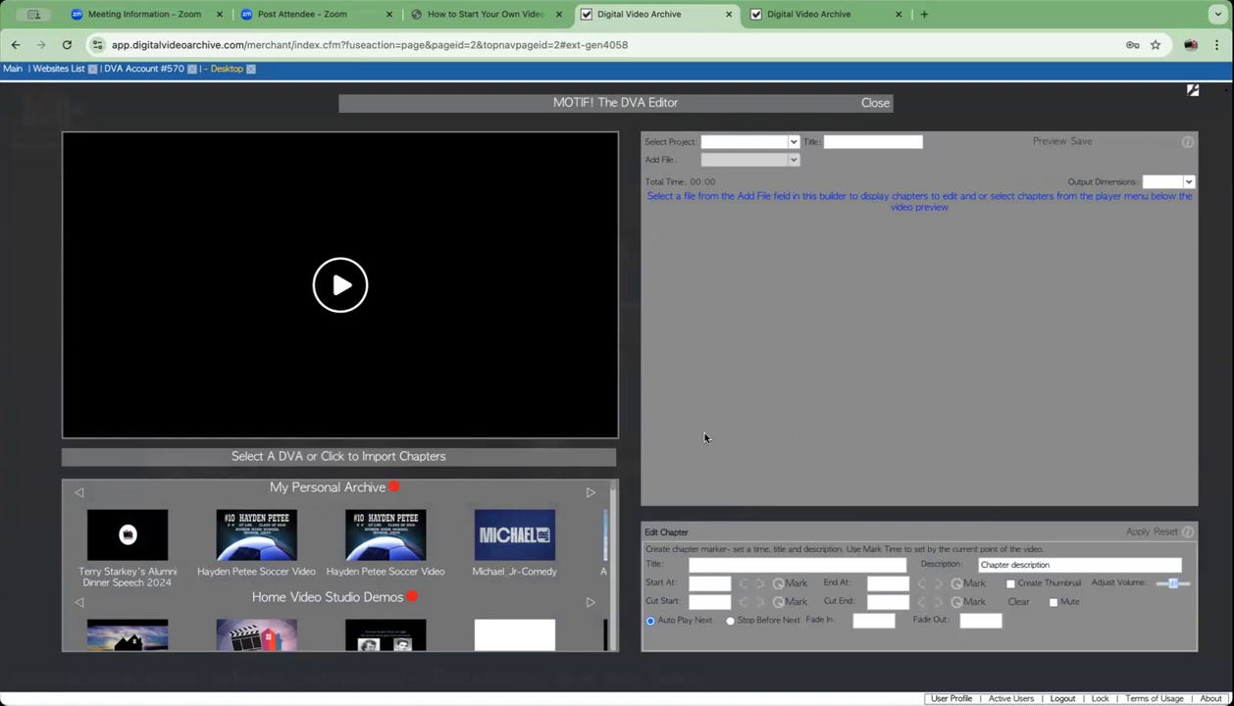
scroll(434, 558, down, 1)
scroll(433, 558, down, 10)
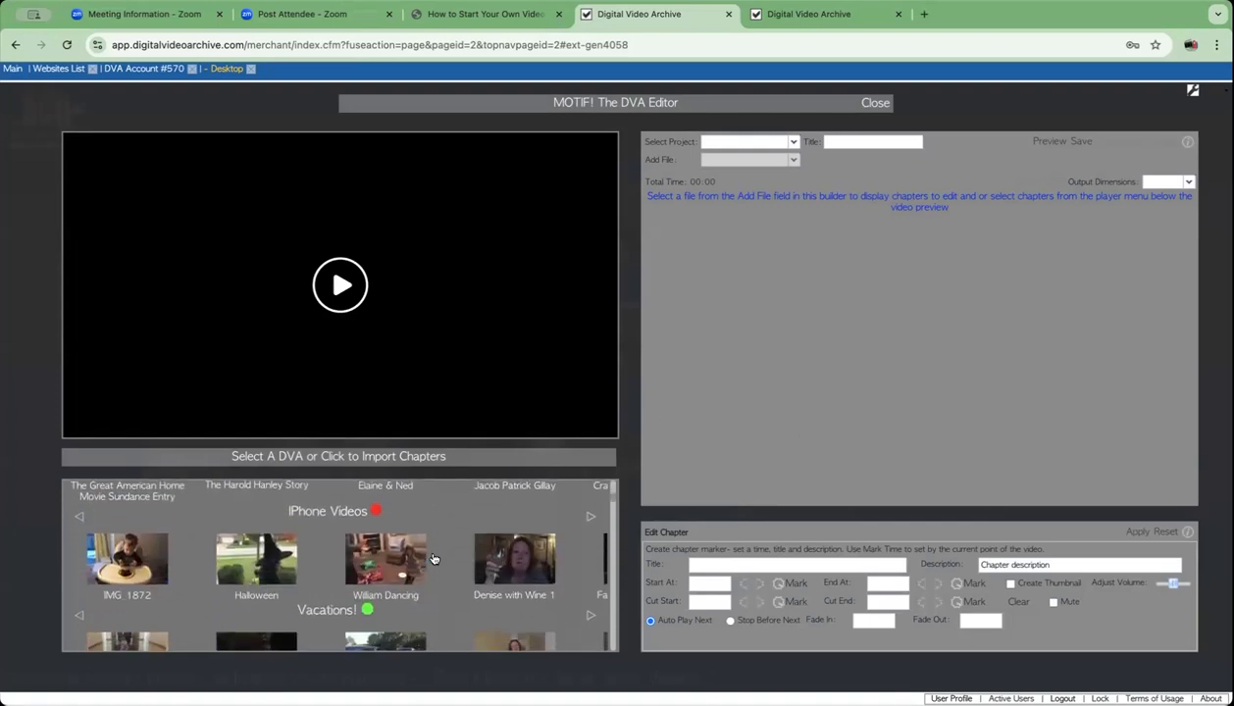
scroll(434, 558, down, 12)
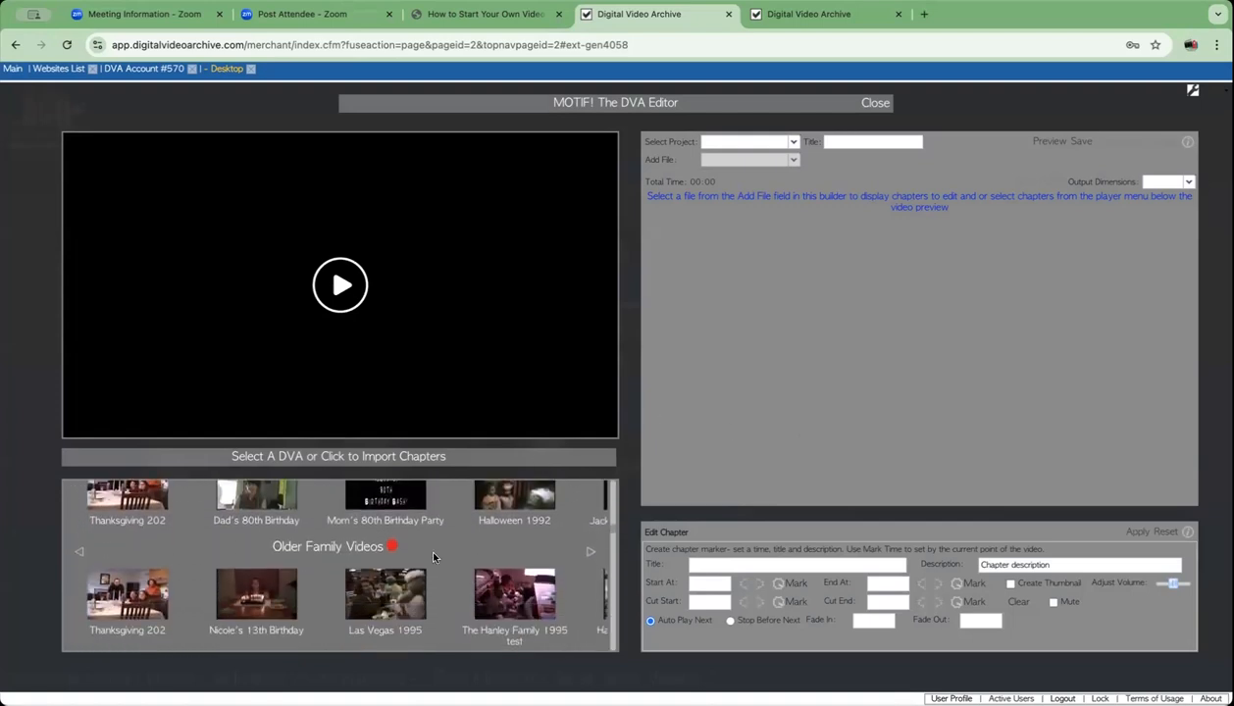
scroll(434, 558, down, 1)
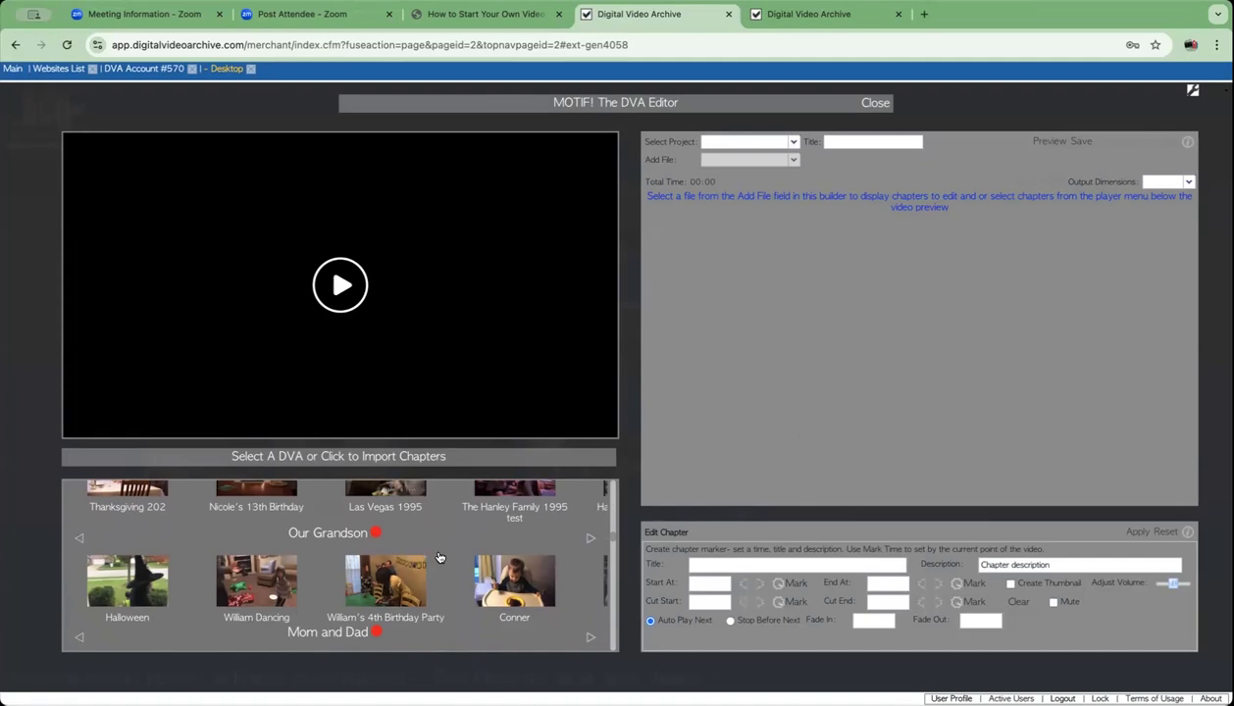
scroll(440, 558, down, 5)
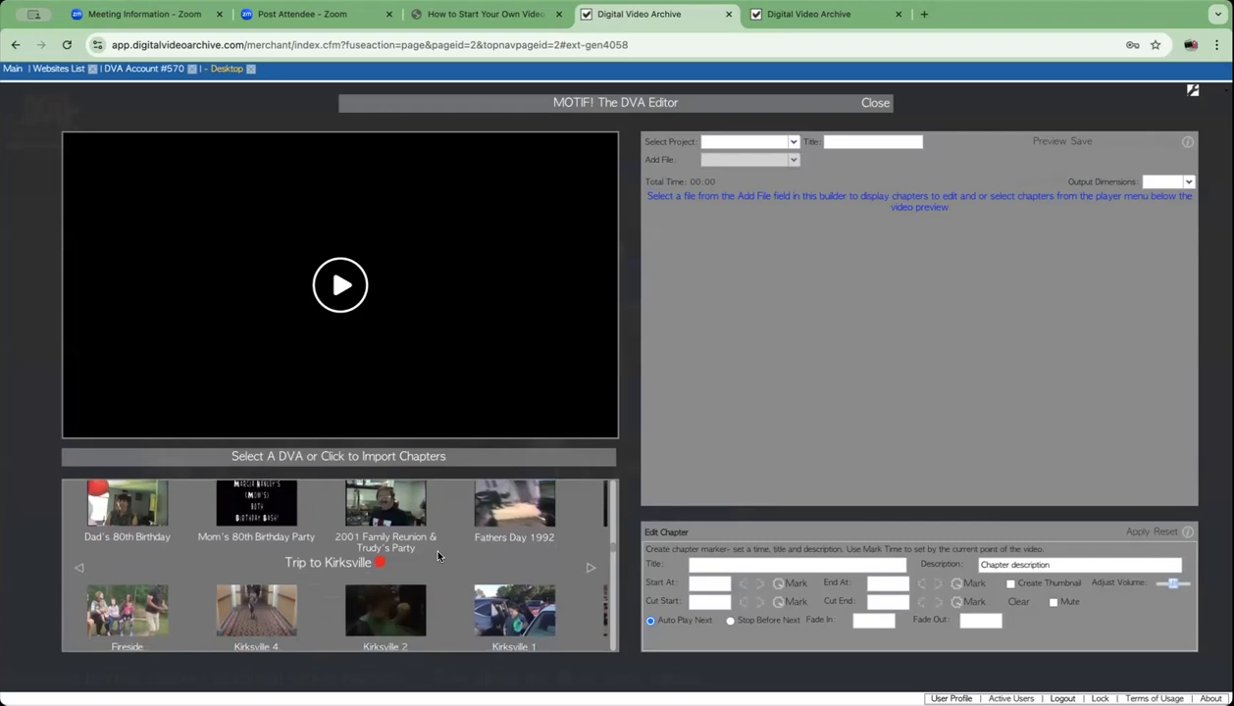
scroll(438, 556, down, 3)
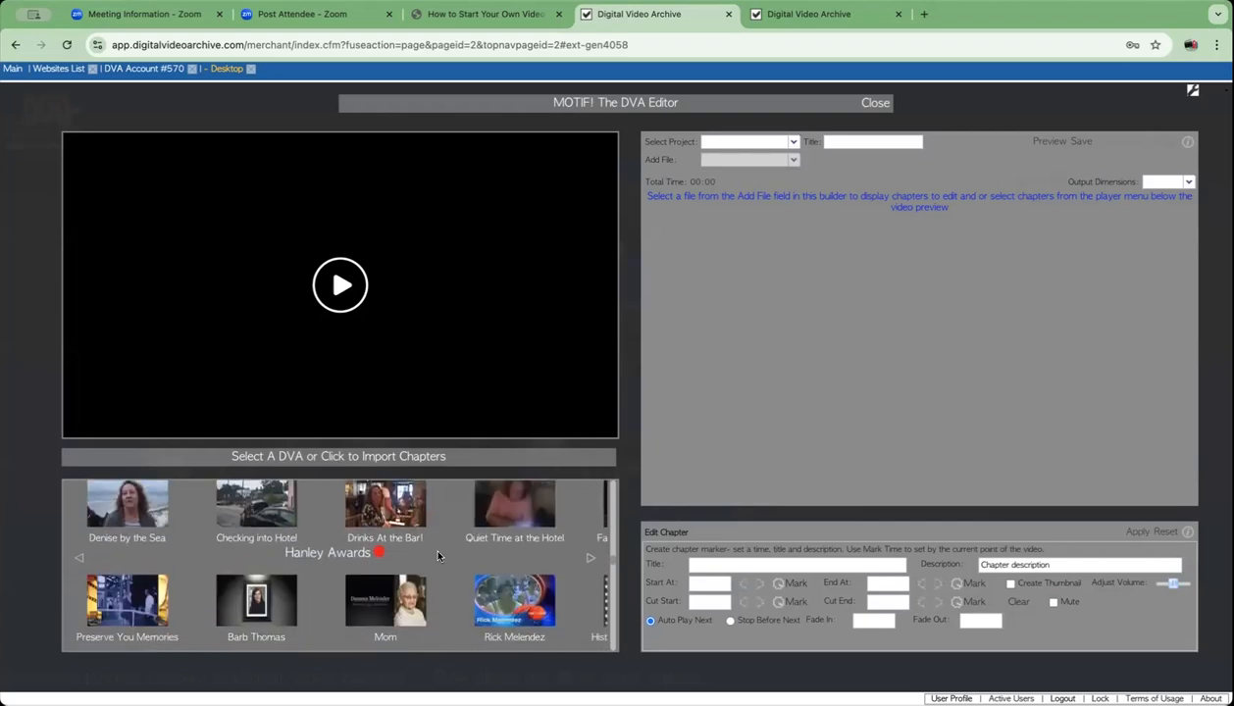
scroll(439, 557, down, 6)
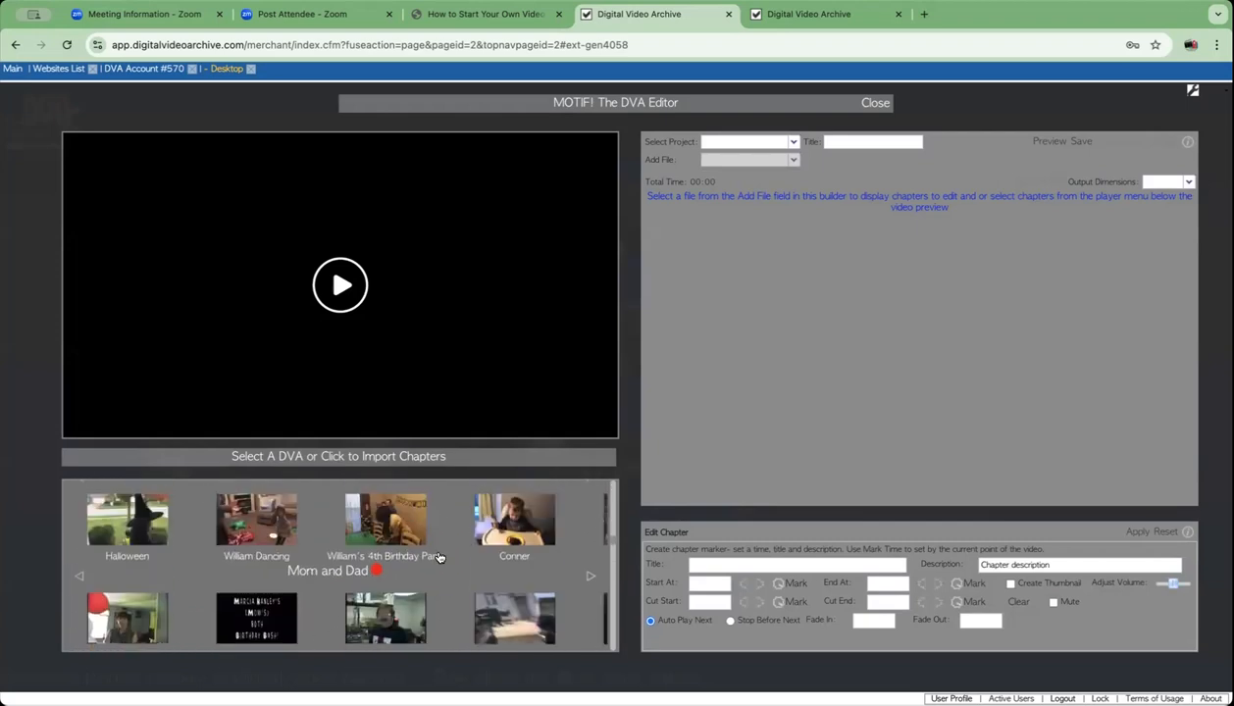
scroll(438, 556, up, 2)
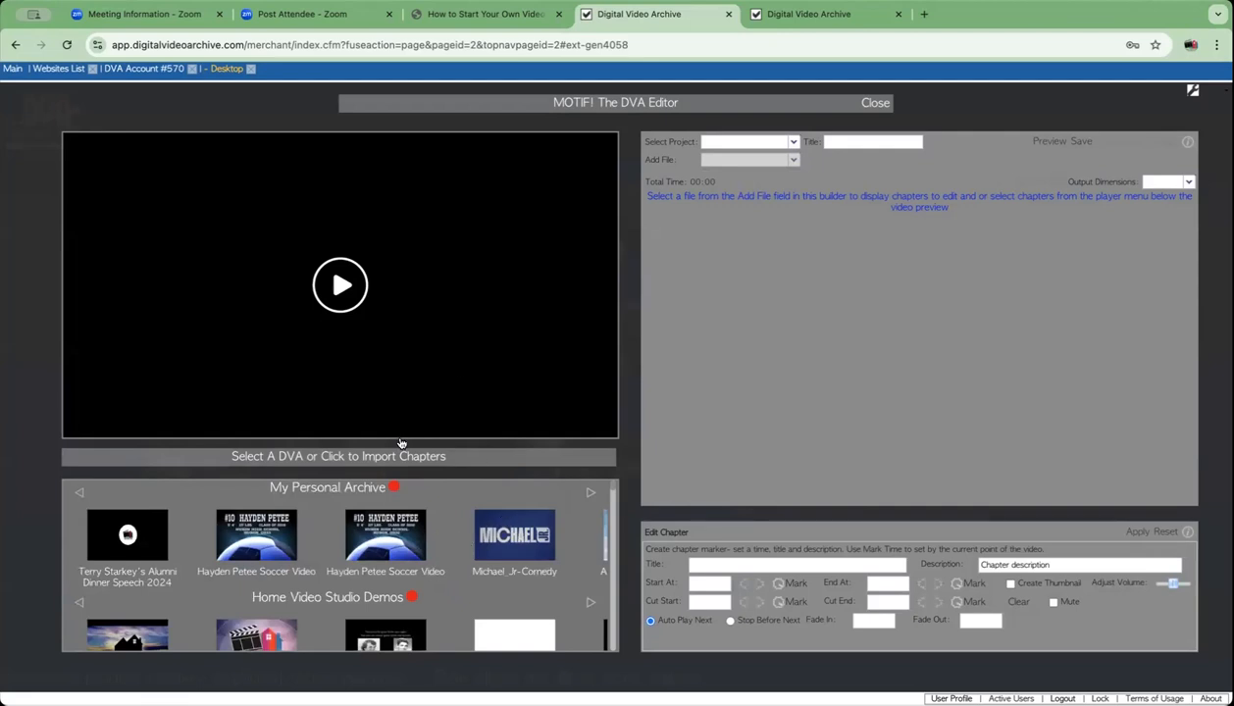
scroll(327, 517, down, 5)
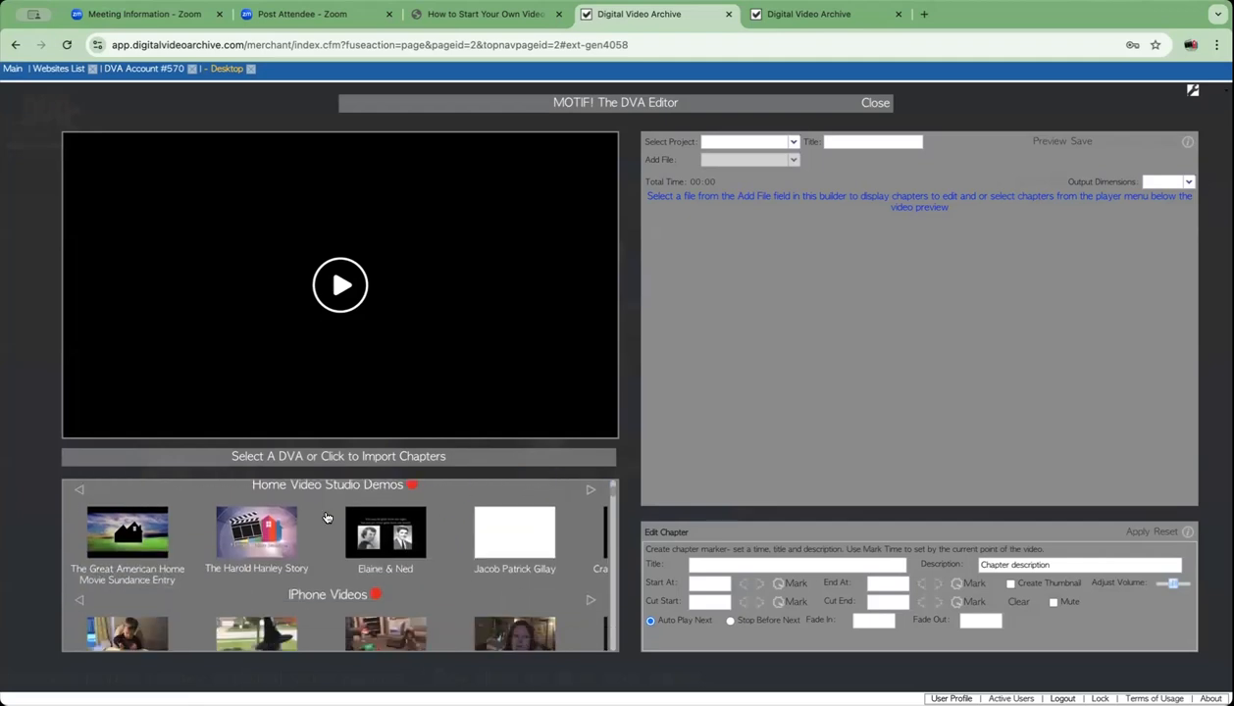
scroll(327, 517, up, 1)
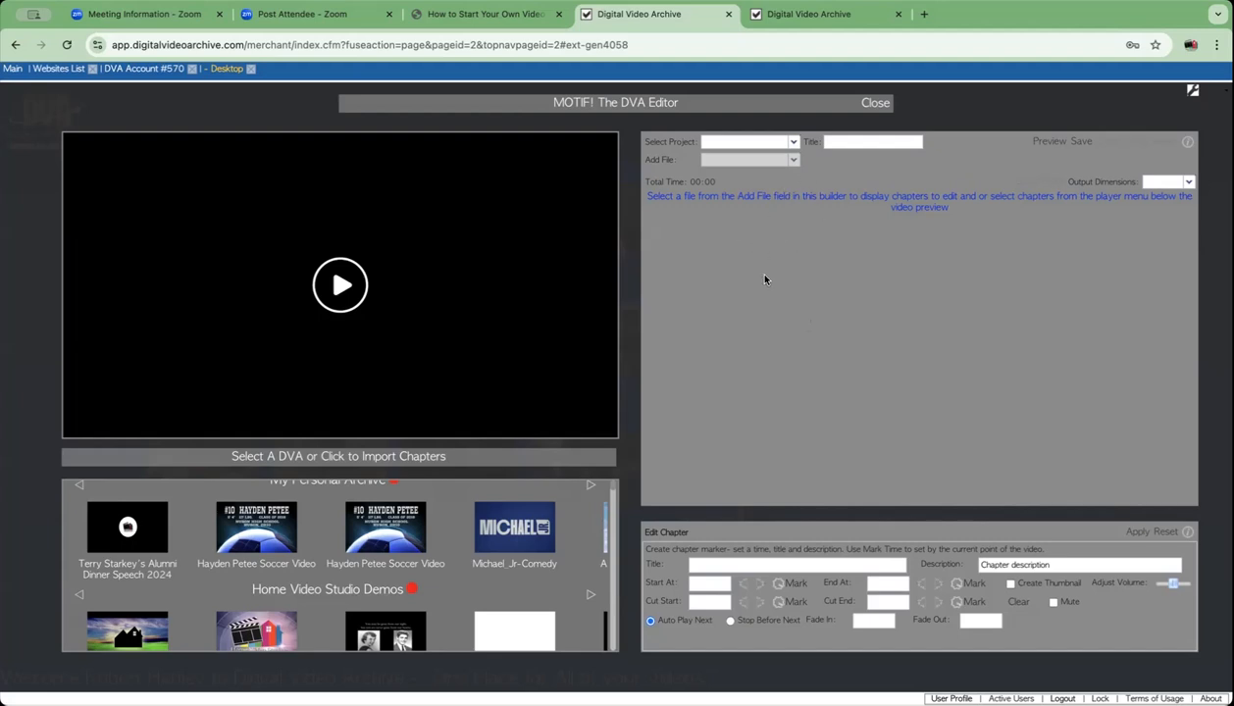
- Create a new project titled 'Wednesday Test', keeping Output Dimensions on Default
click(793, 144)
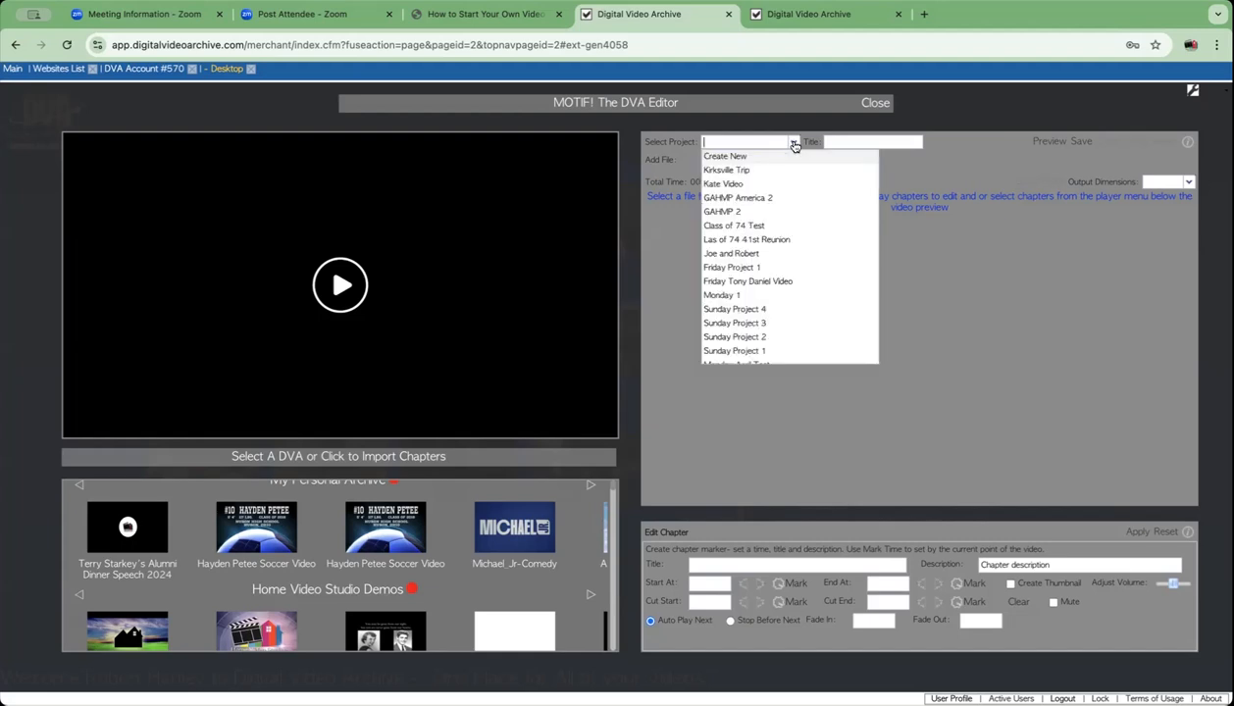
click(732, 157)
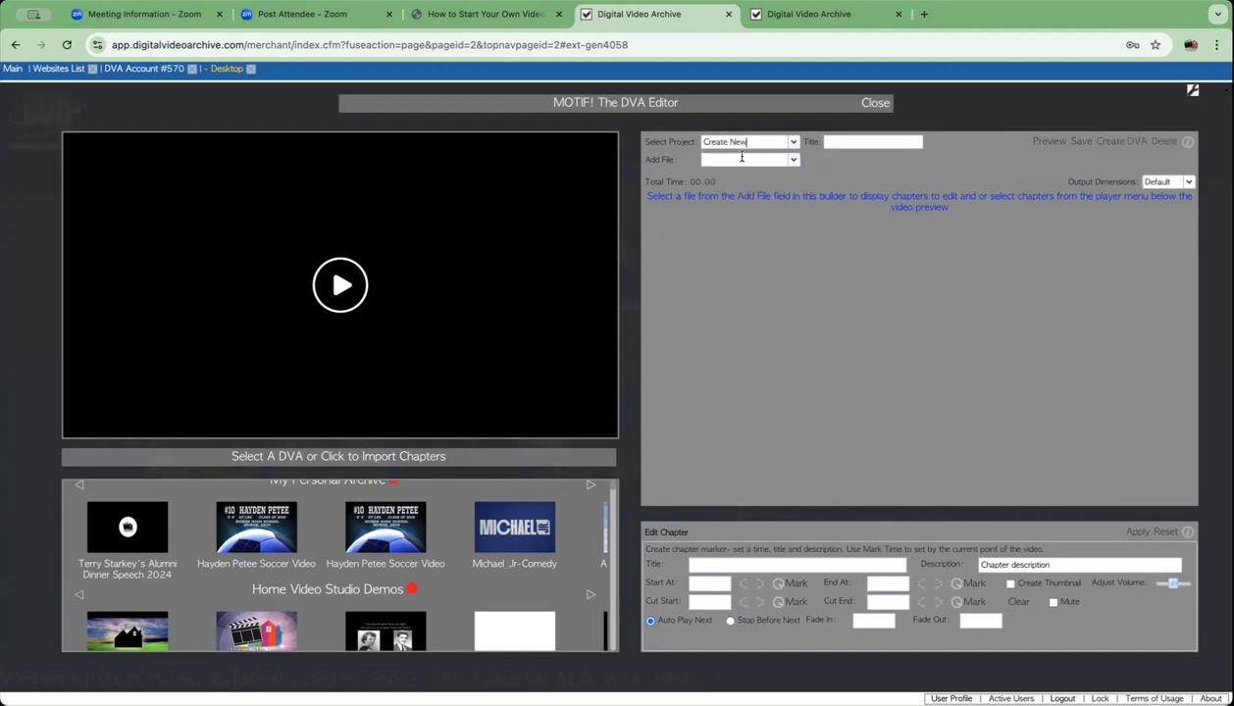
click(834, 142)
text(Wednesday Test)
click(1186, 186)
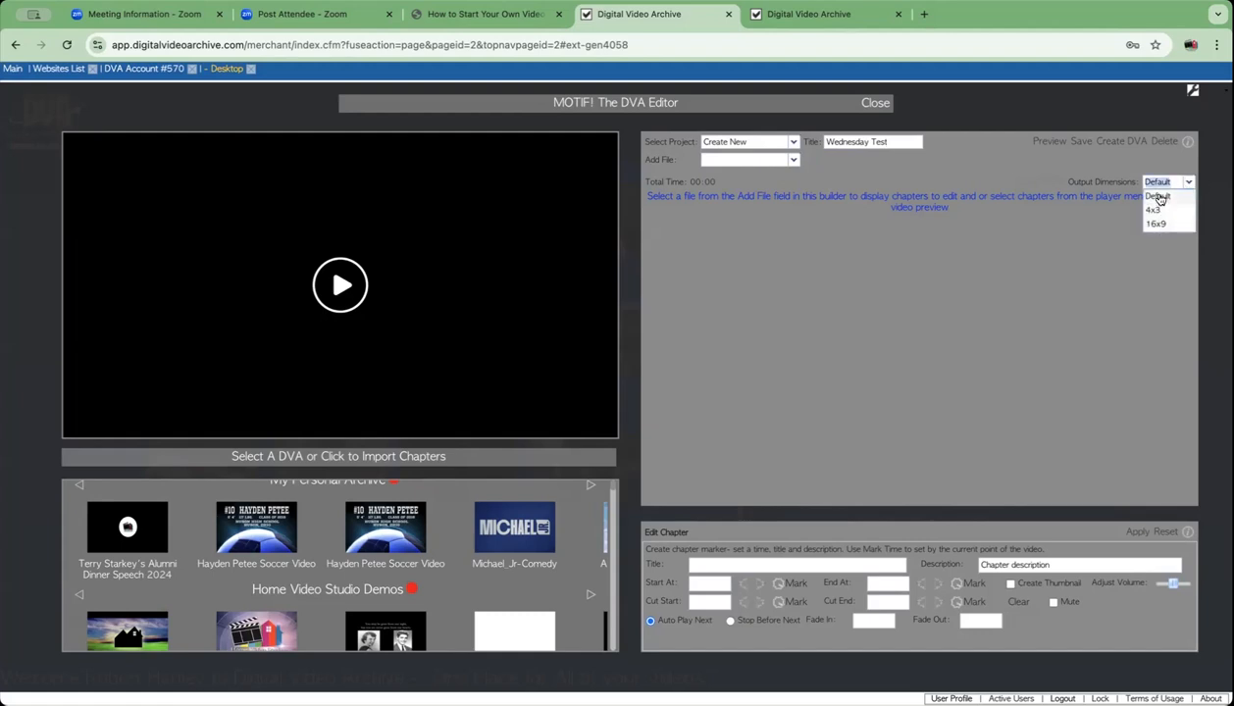
click(1157, 196)
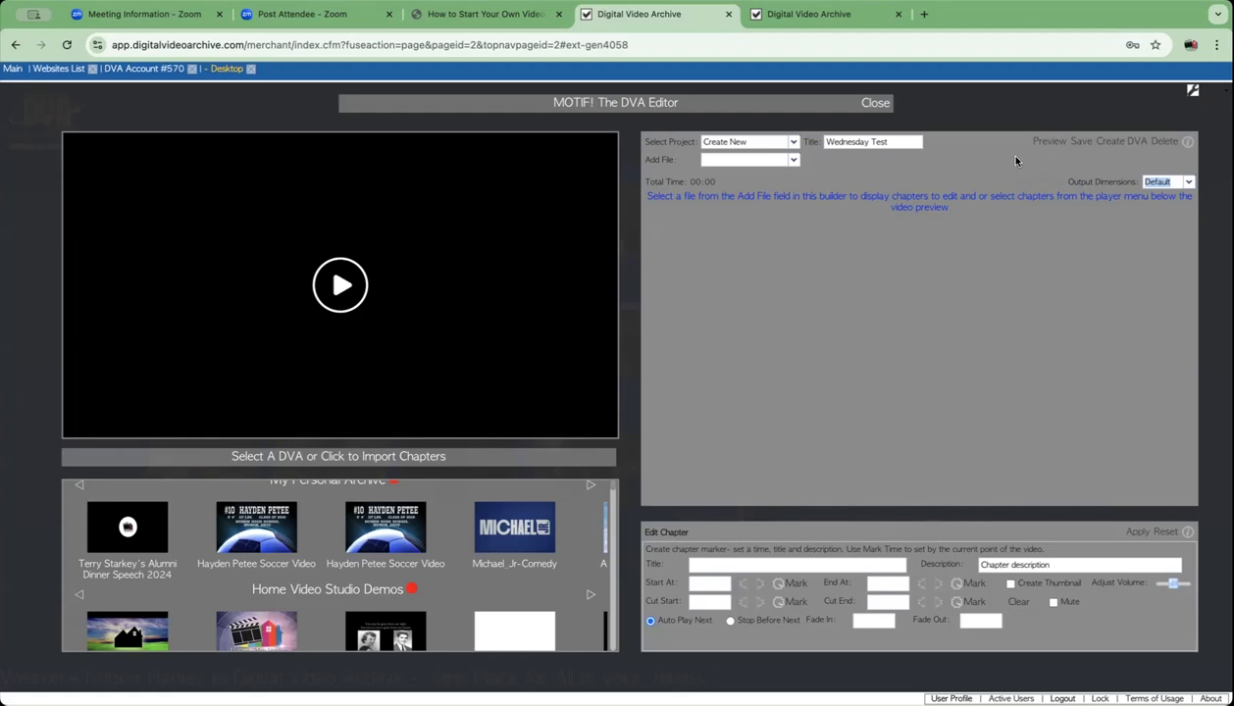
click(1080, 143)
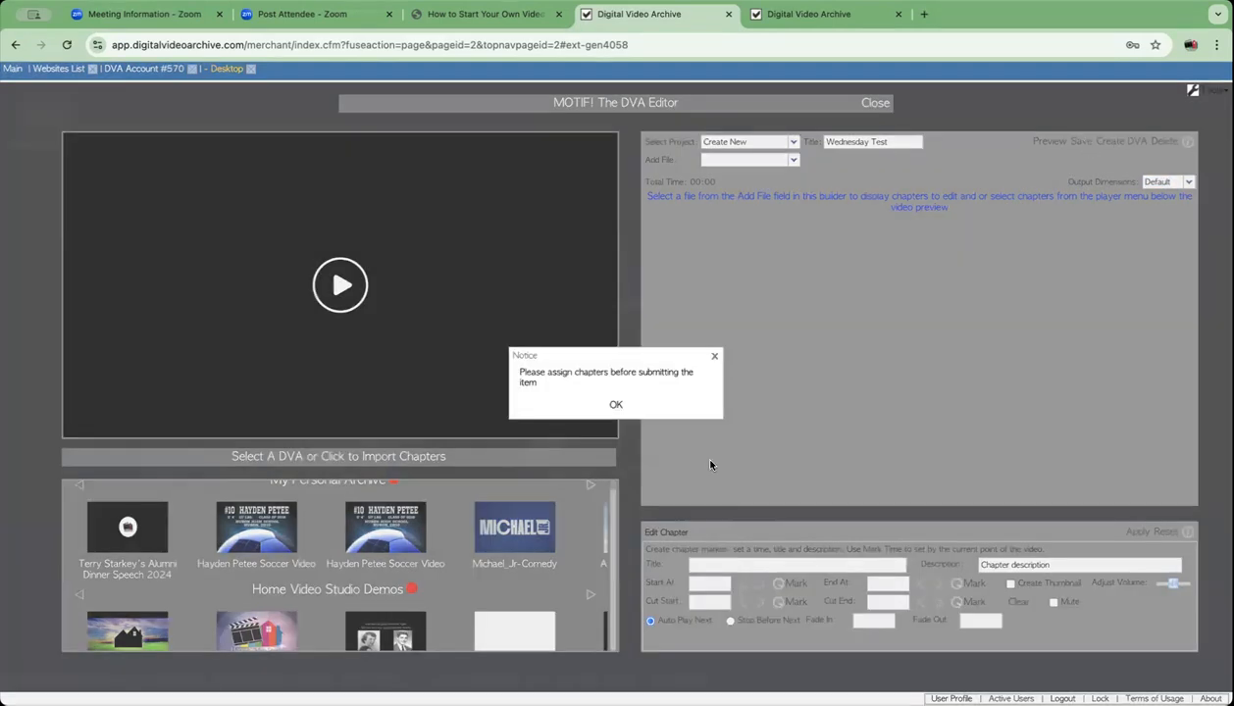
click(616, 406)
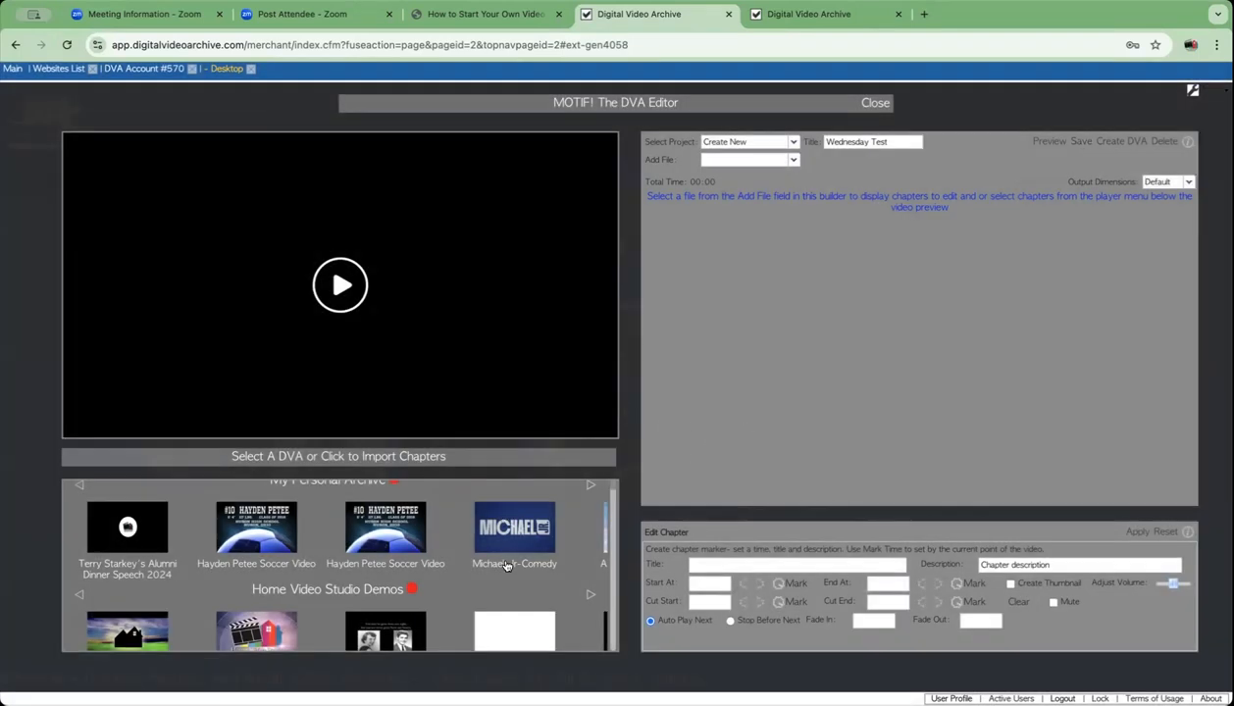
scroll(502, 560, up, 1)
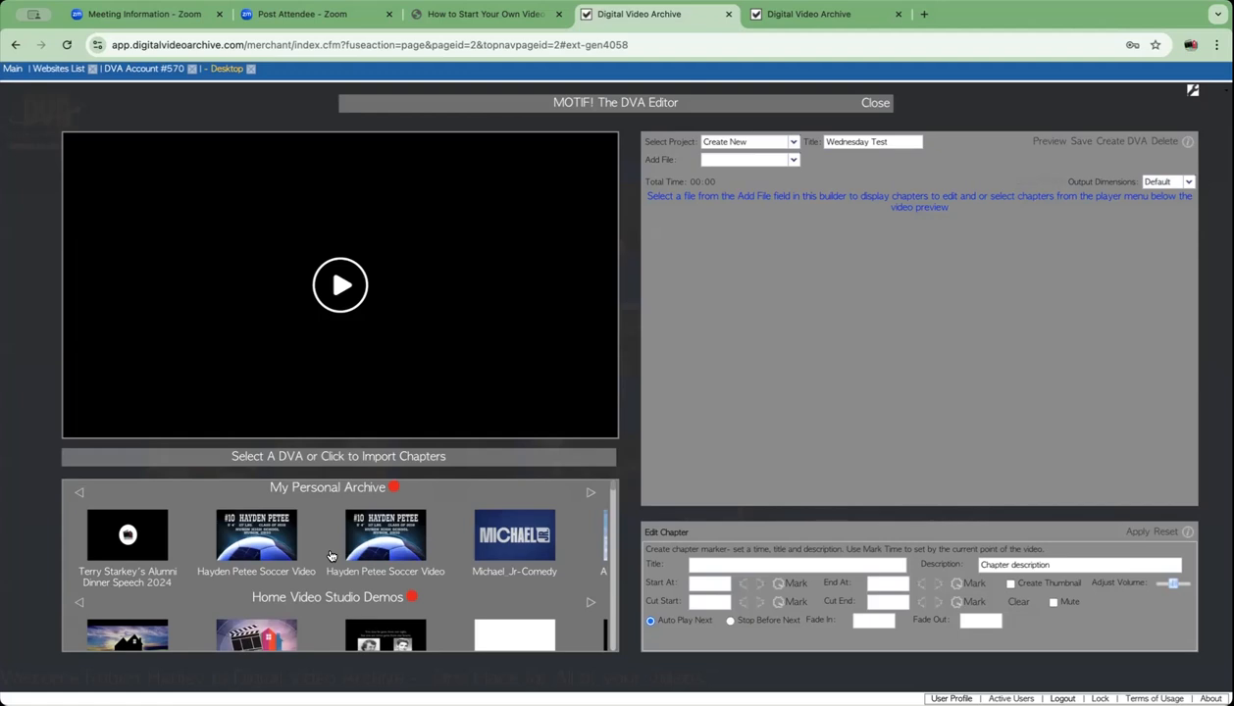
scroll(330, 555, down, 1)
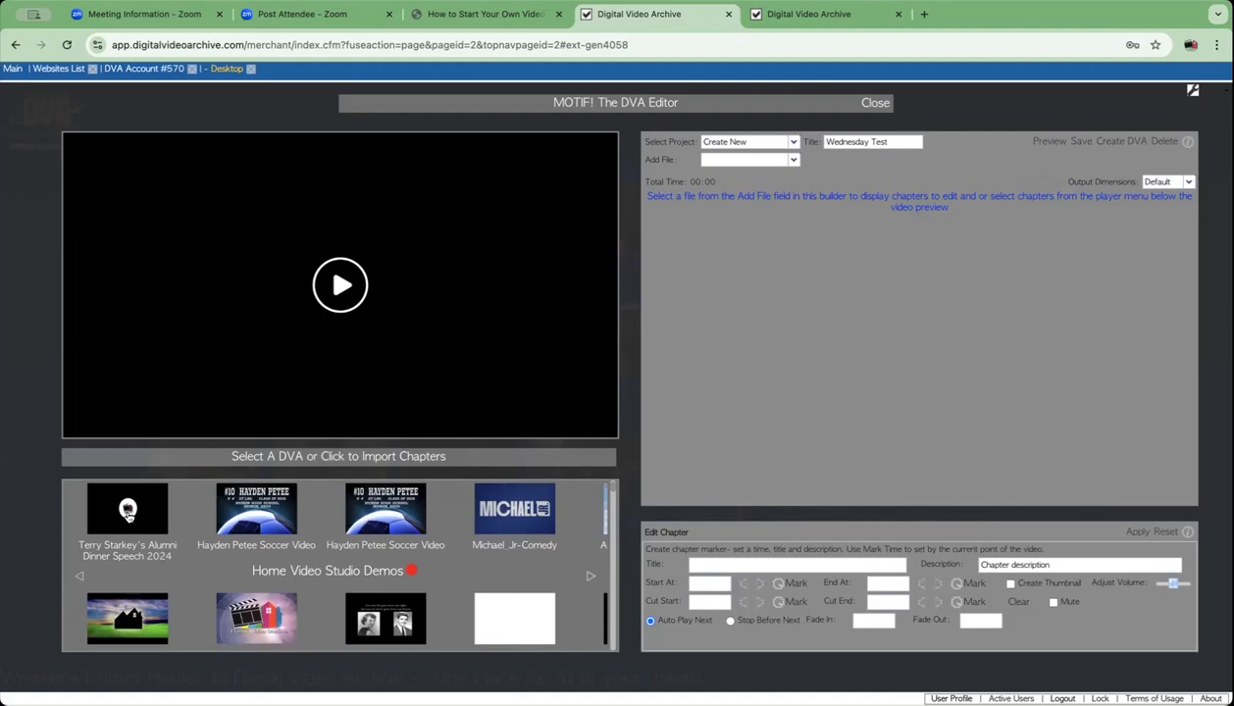
click(128, 512)
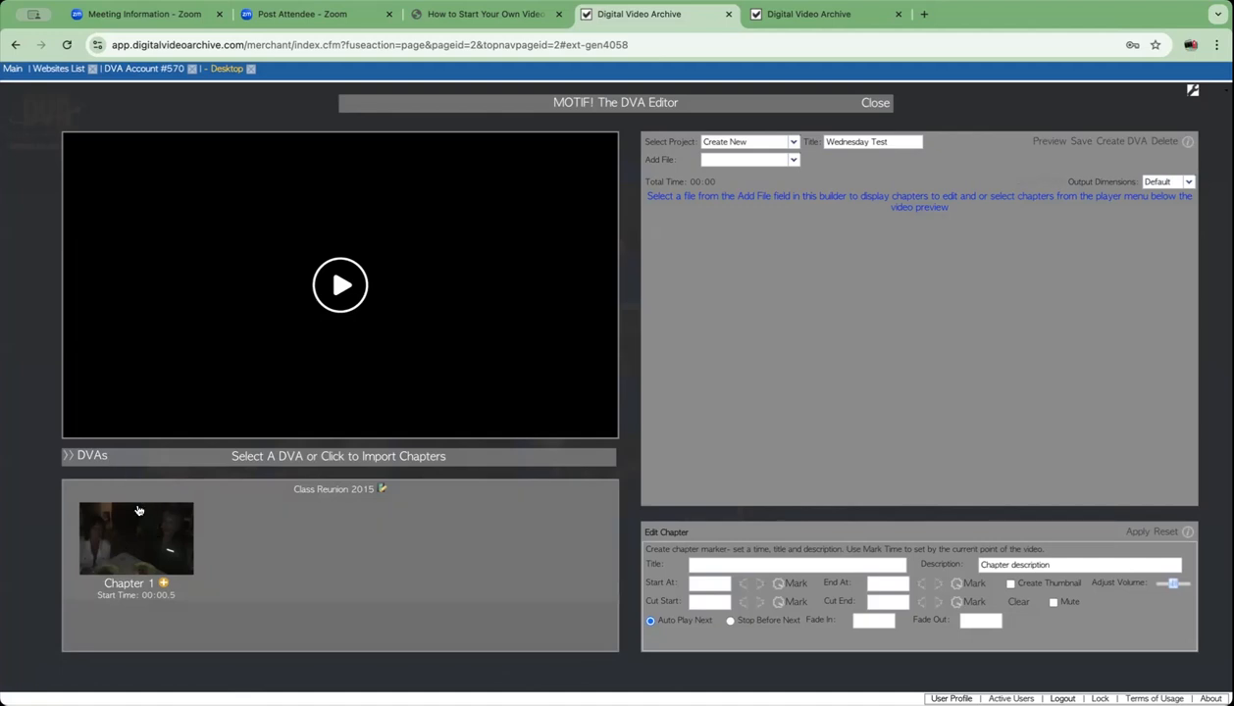
click(91, 456)
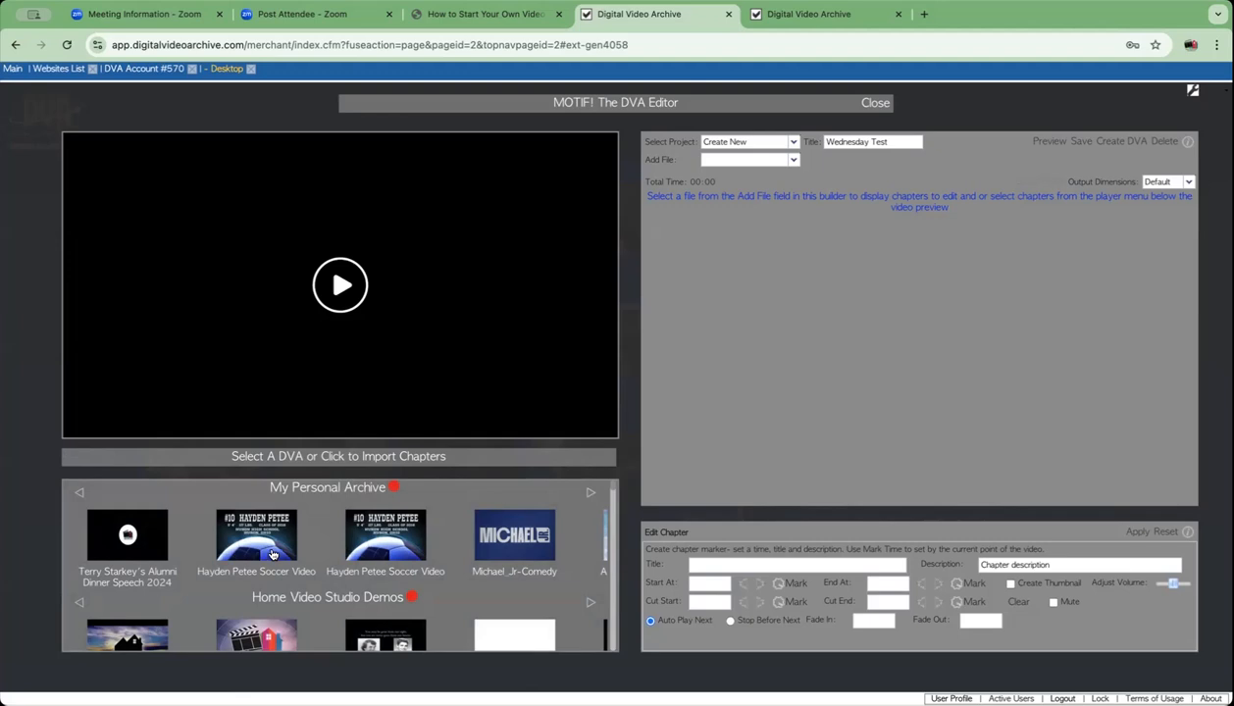
click(591, 495)
click(591, 495)
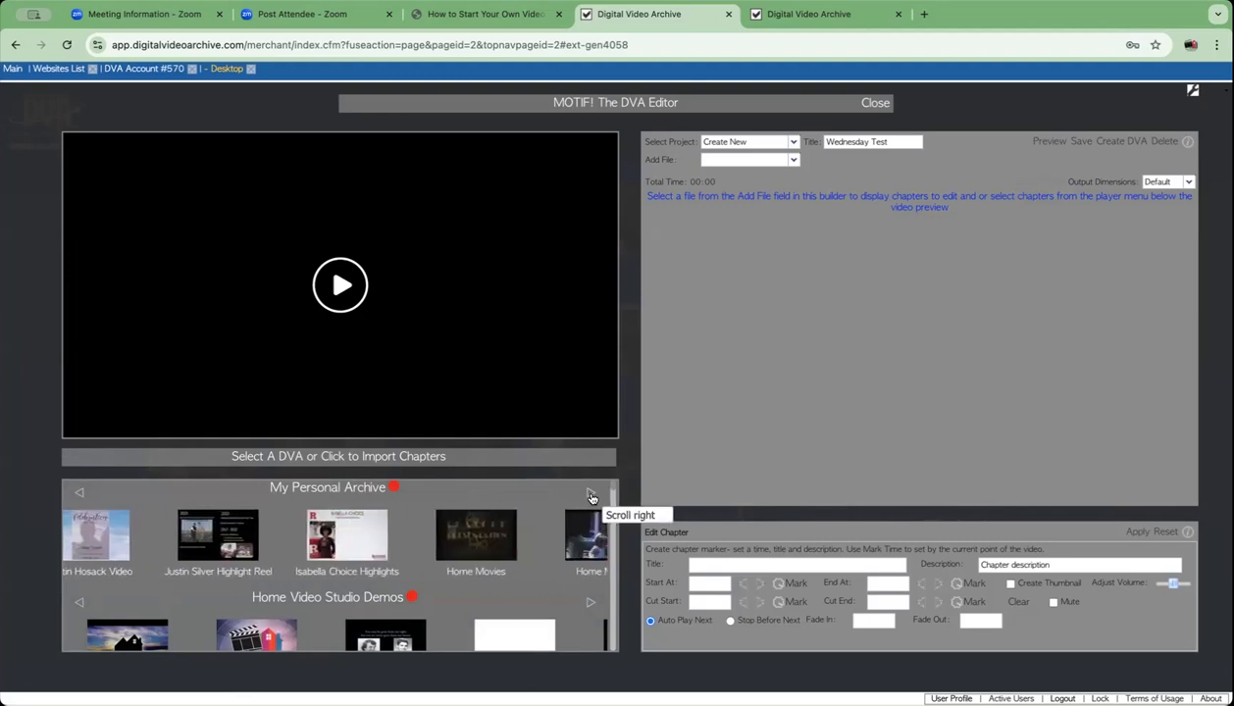
click(591, 495)
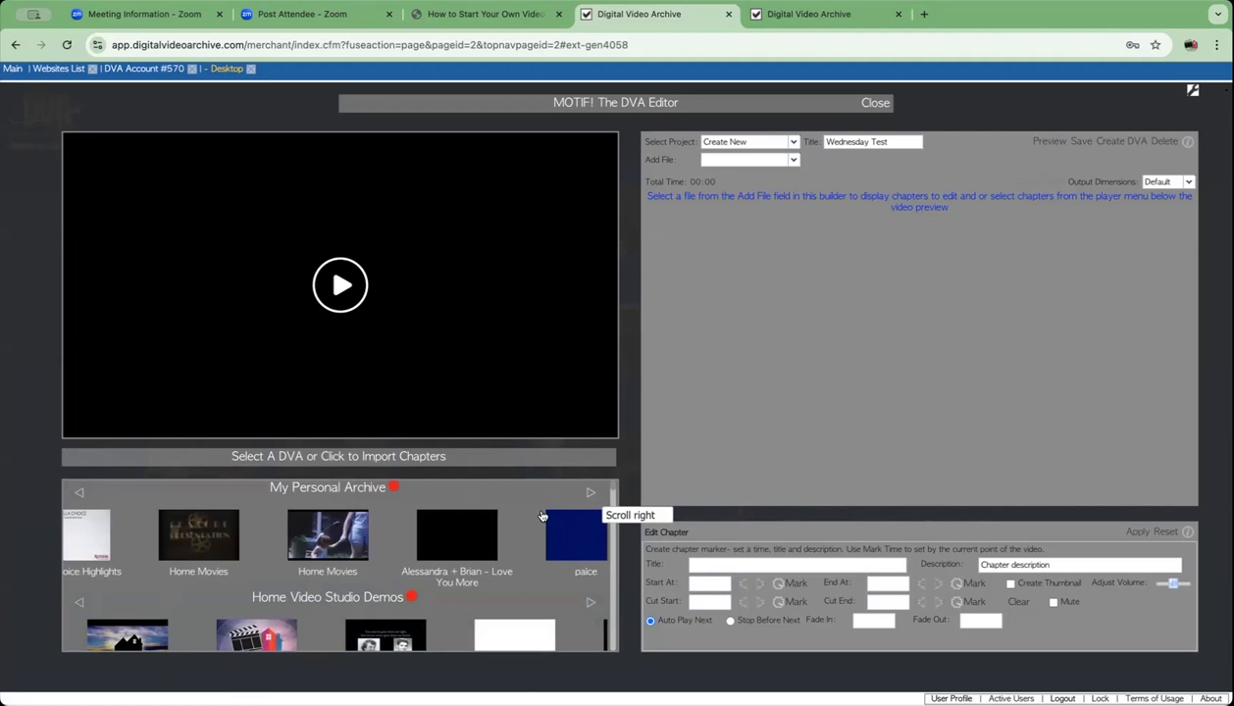
click(589, 495)
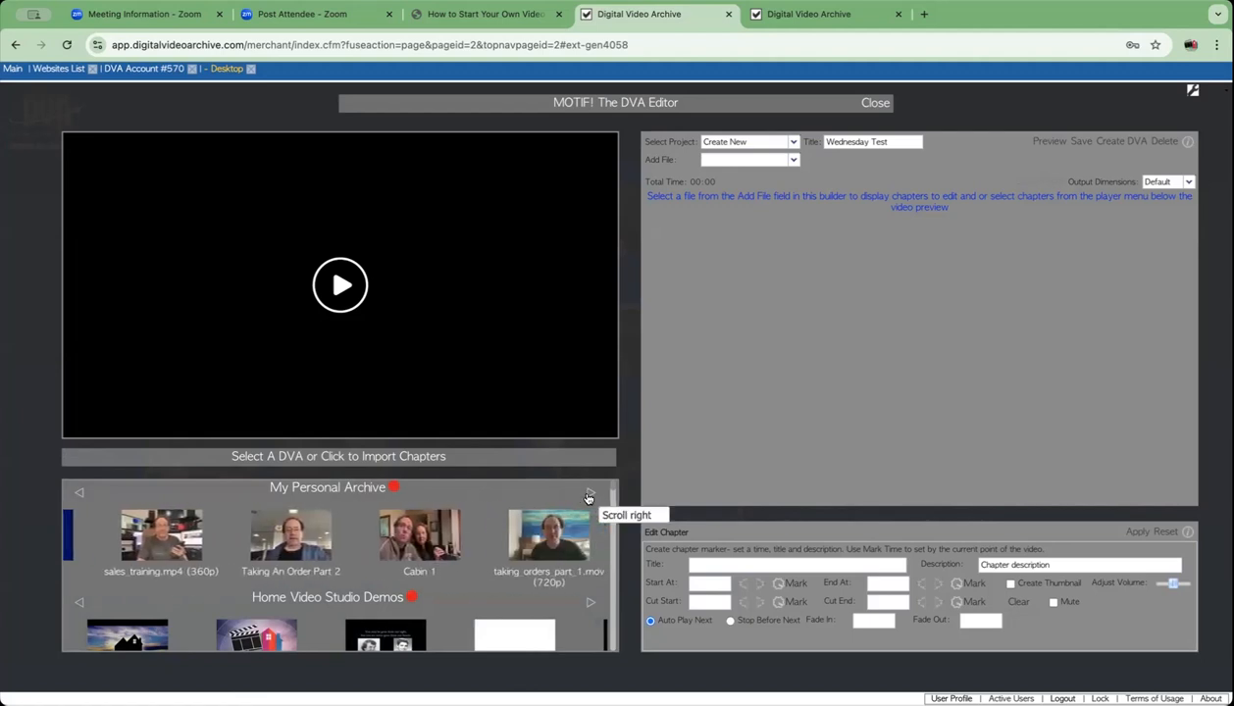
click(589, 496)
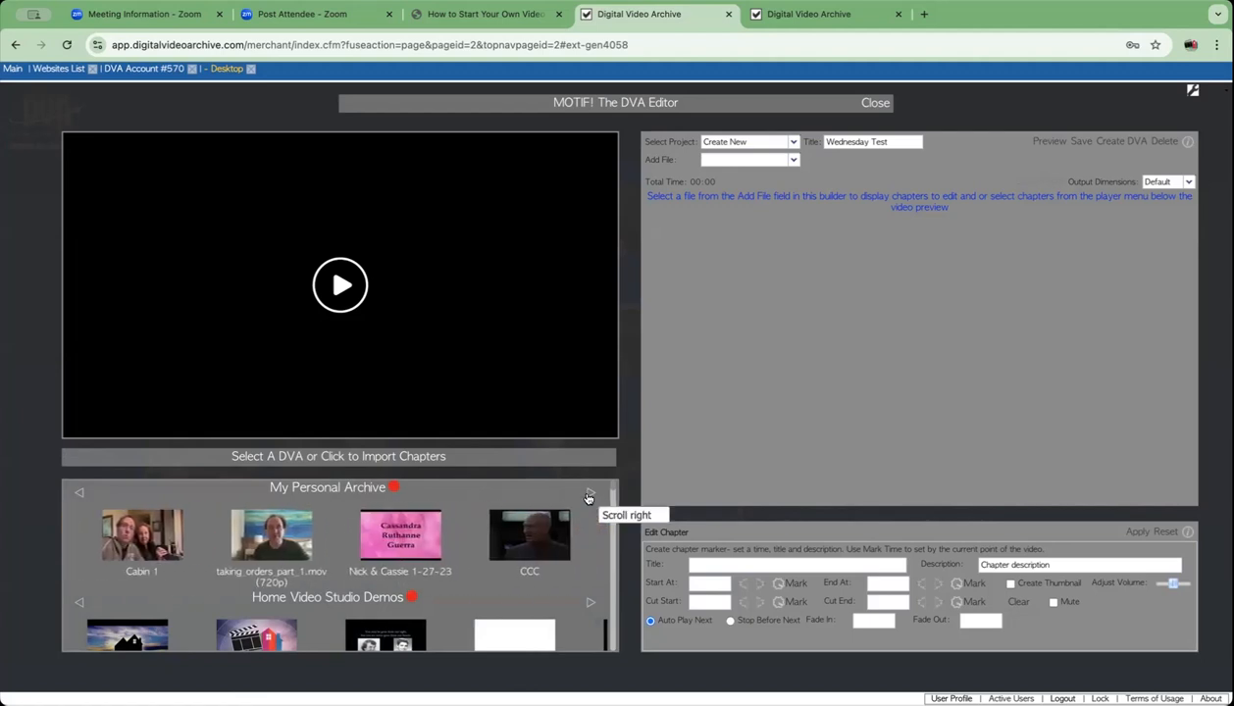
click(589, 495)
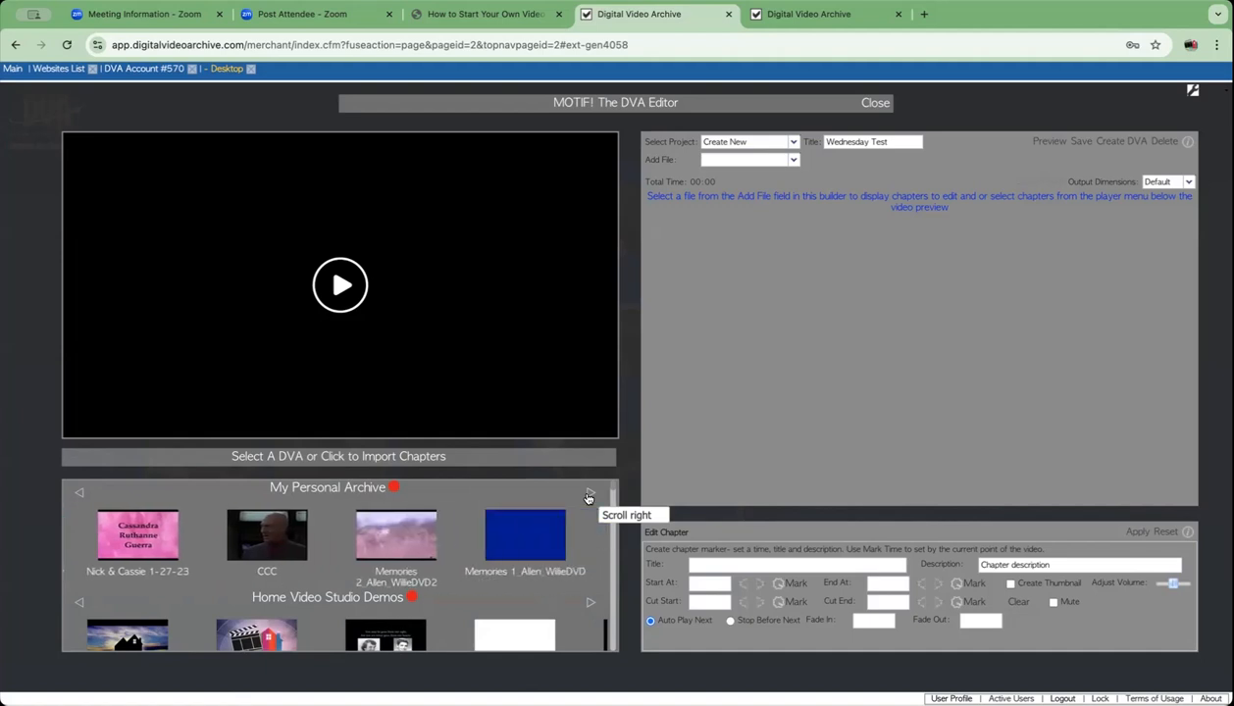
click(588, 495)
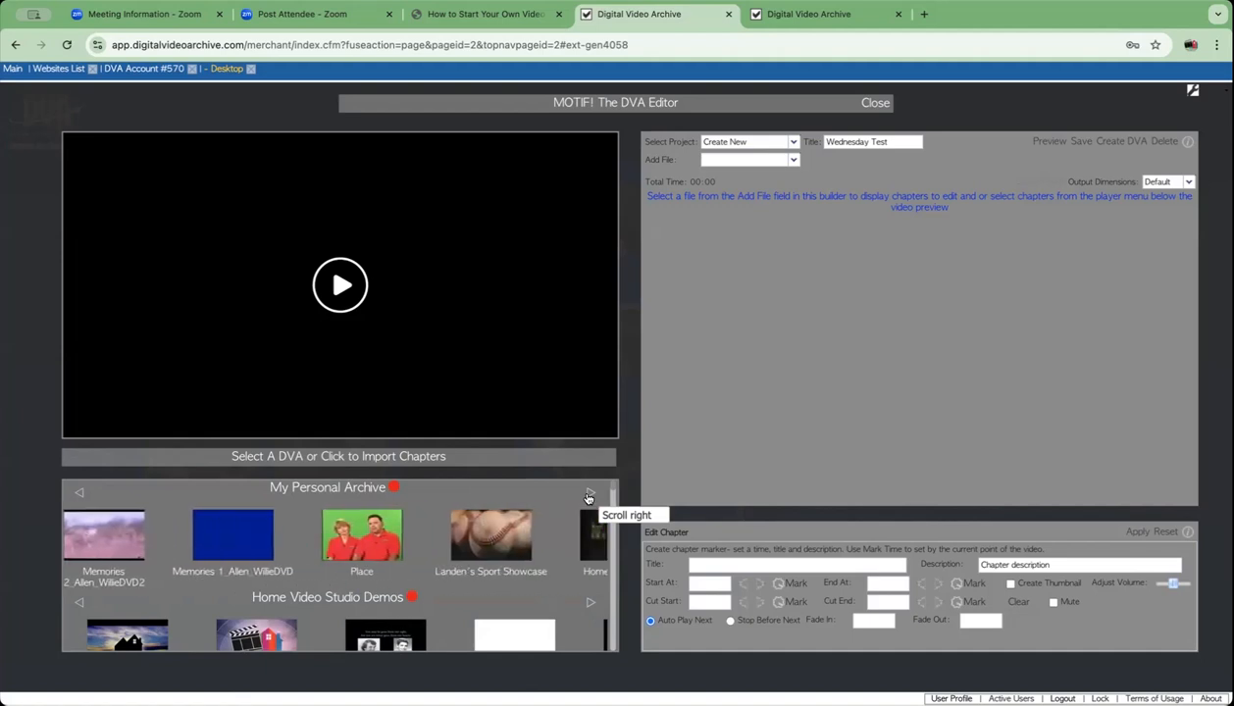
click(588, 495)
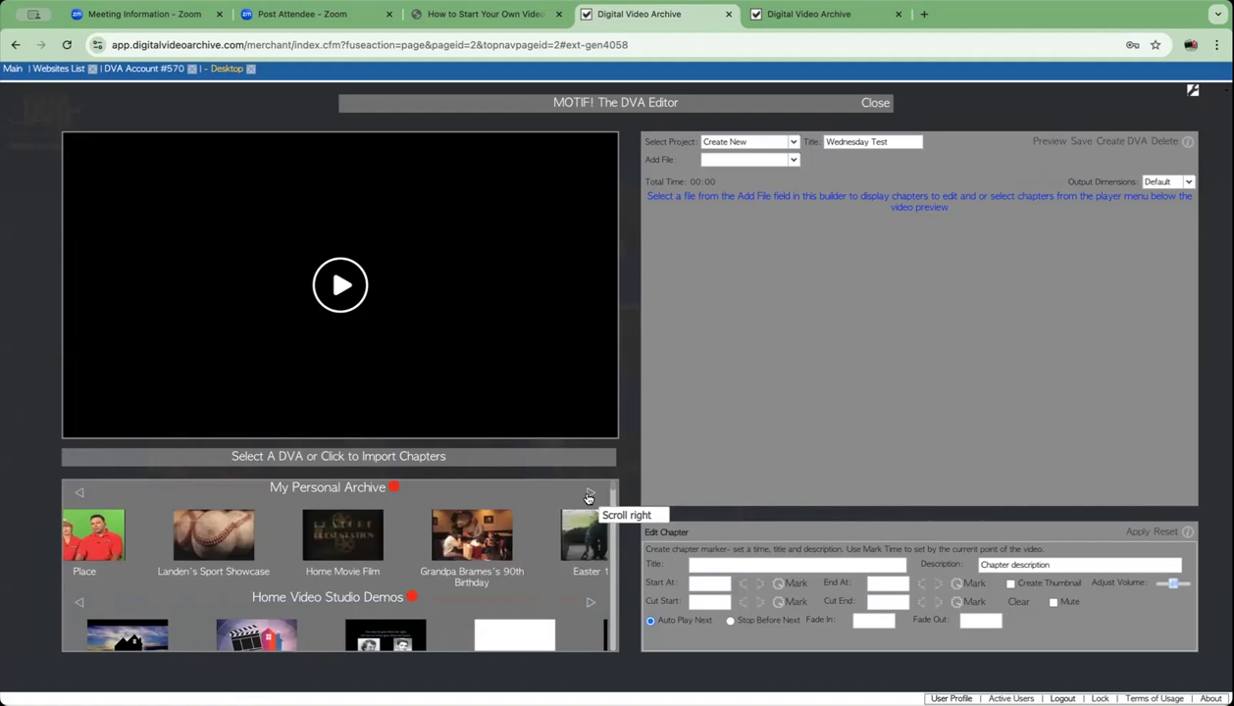
click(588, 495)
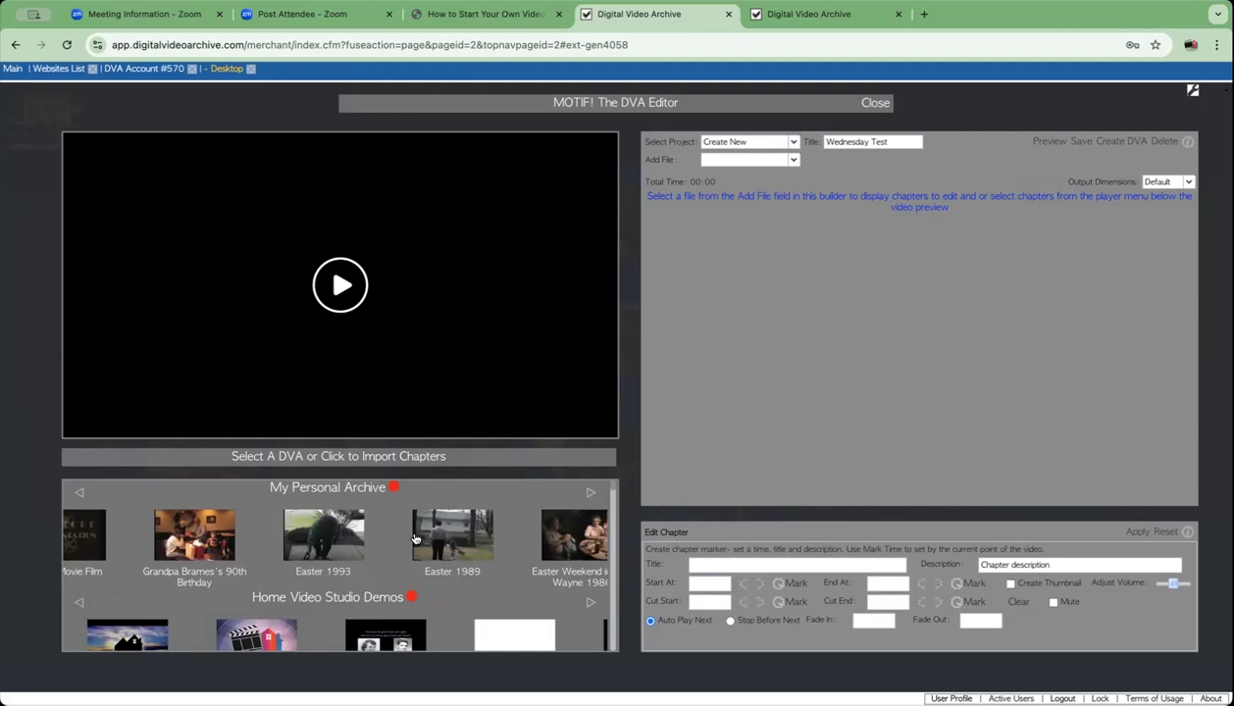
click(589, 495)
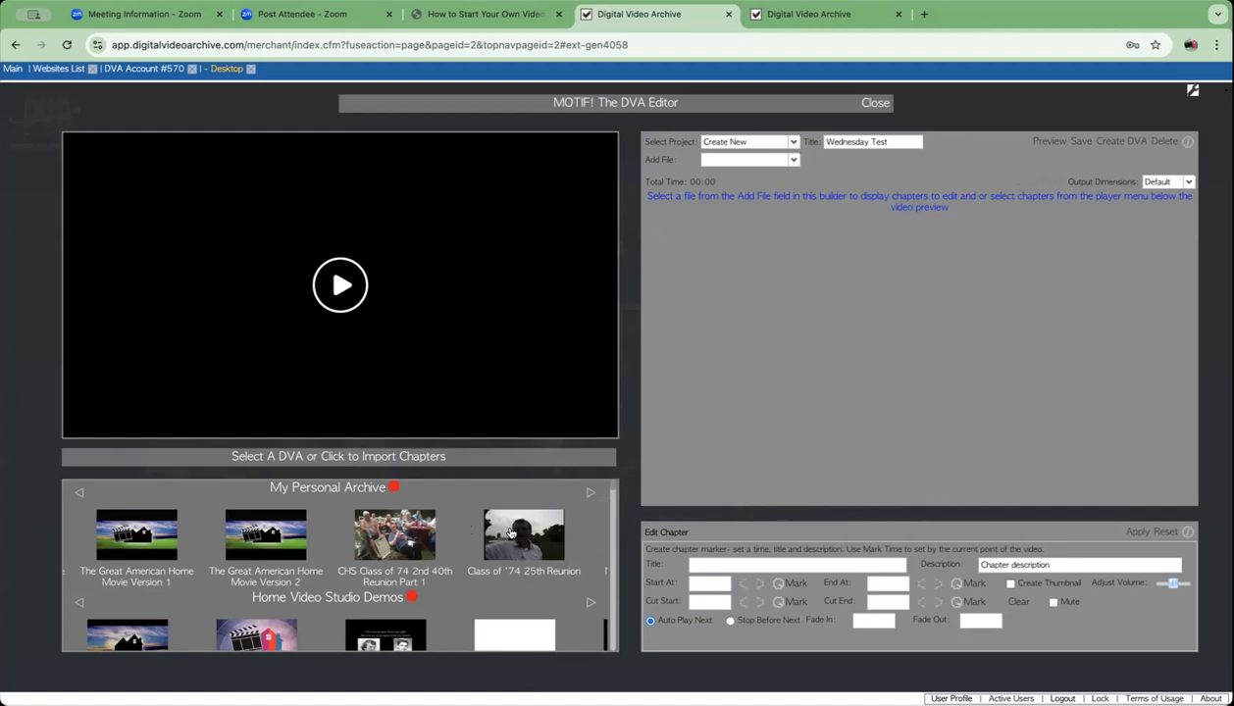
click(589, 493)
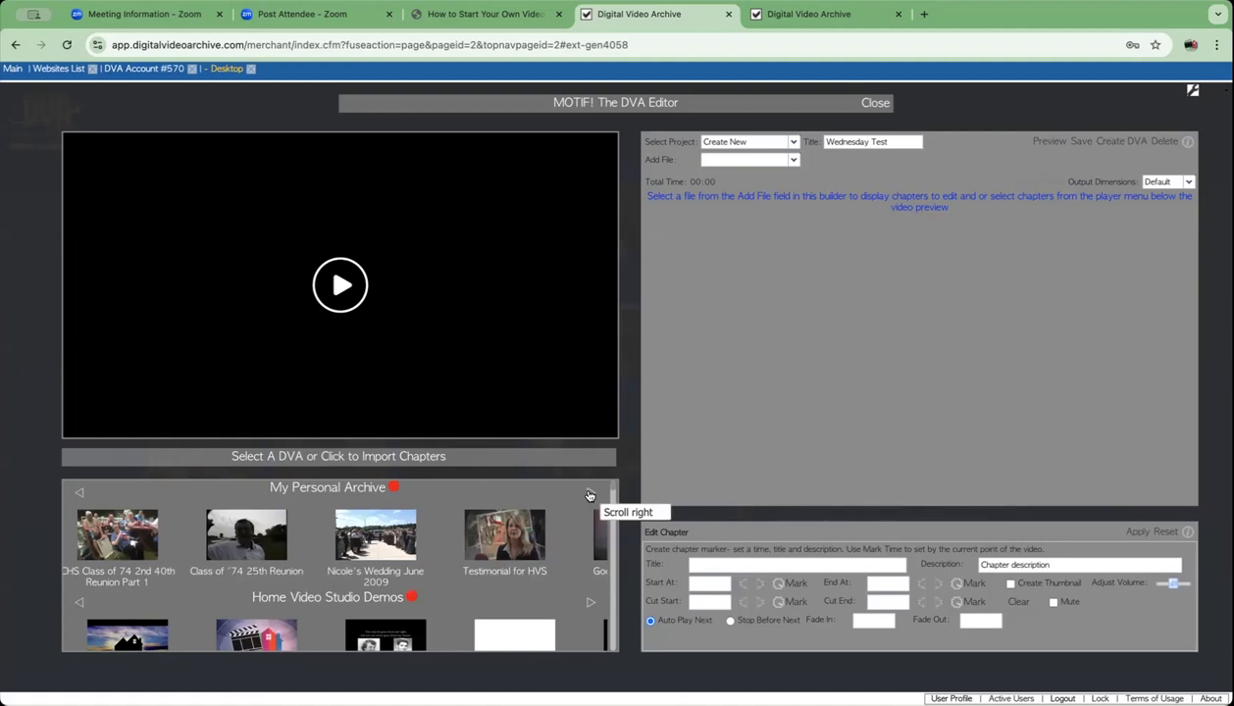
click(590, 493)
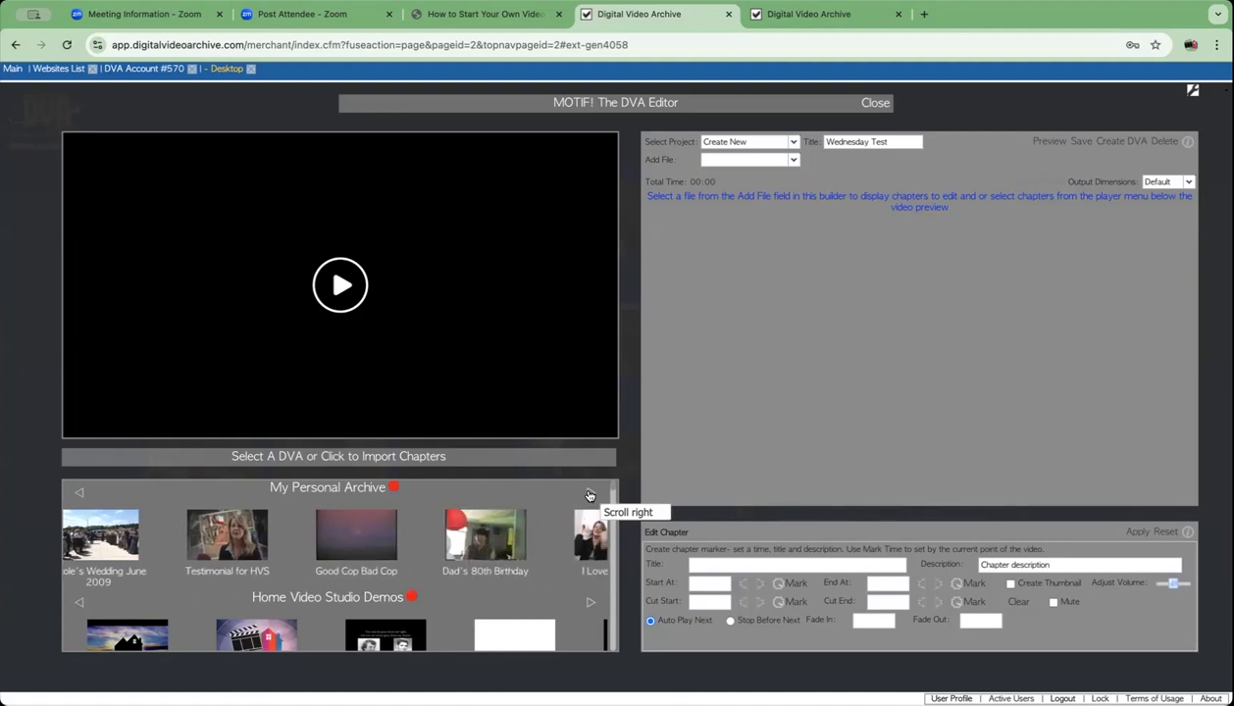
click(589, 493)
click(590, 493)
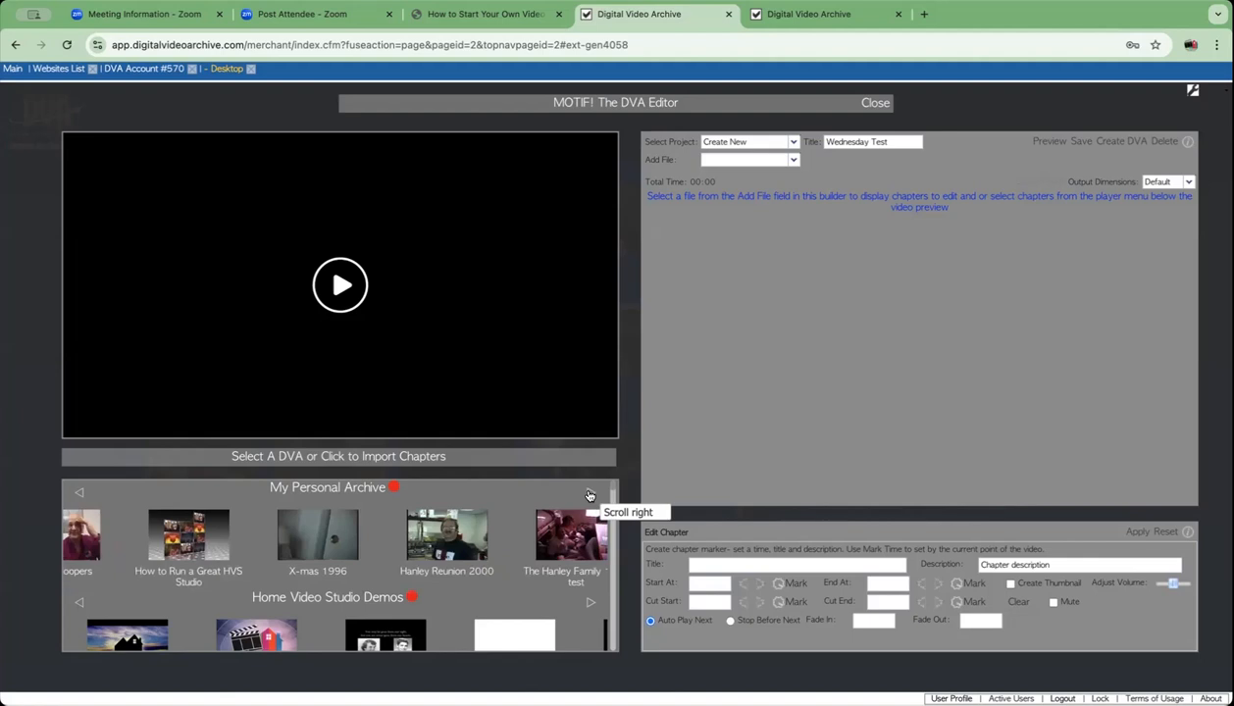
click(590, 493)
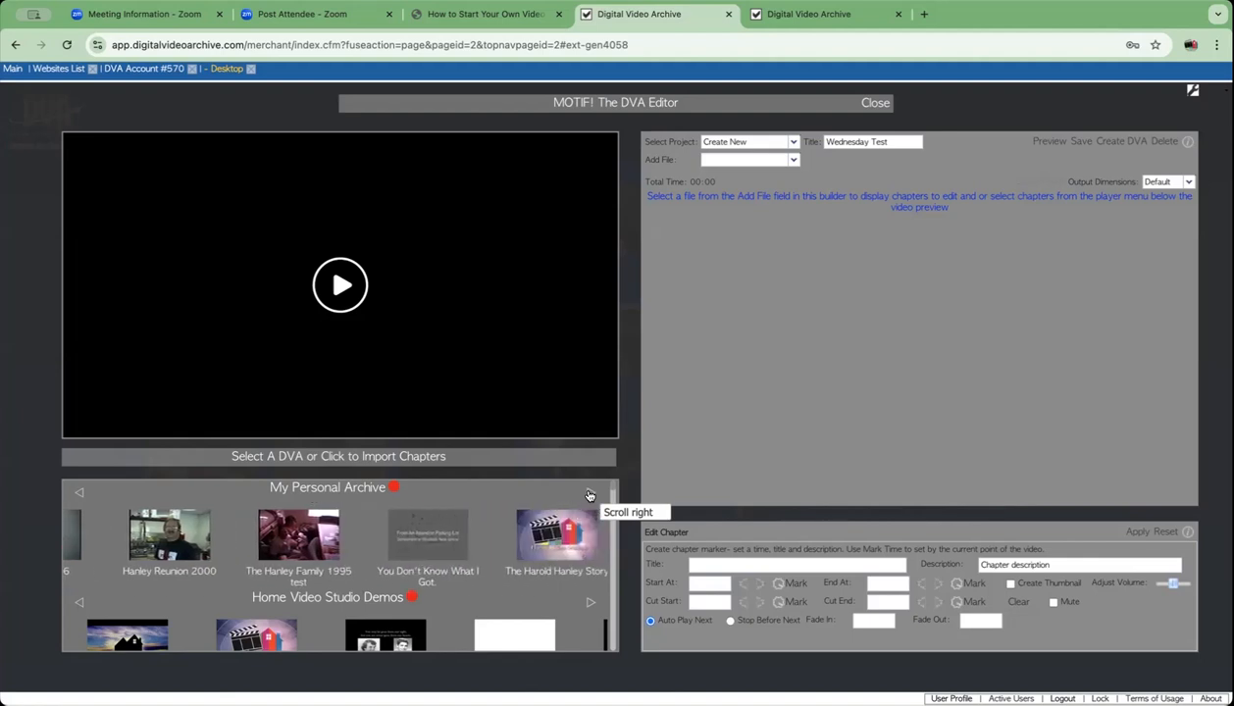
click(590, 494)
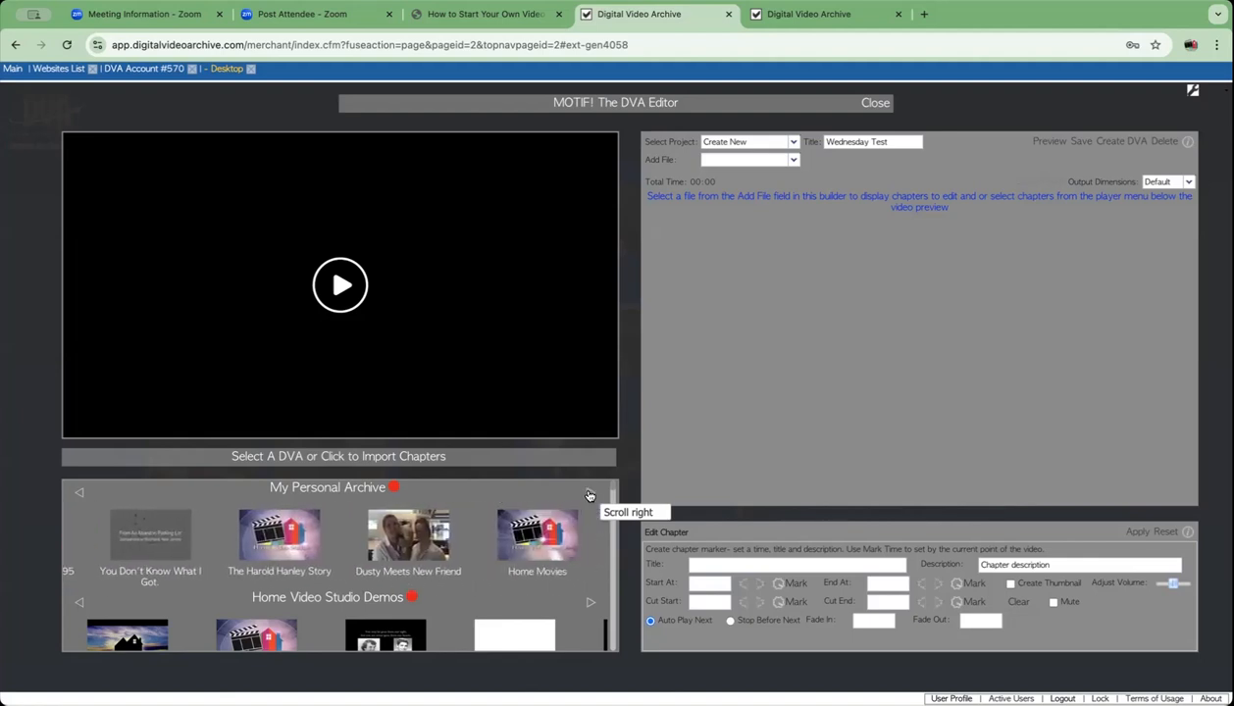
click(79, 494)
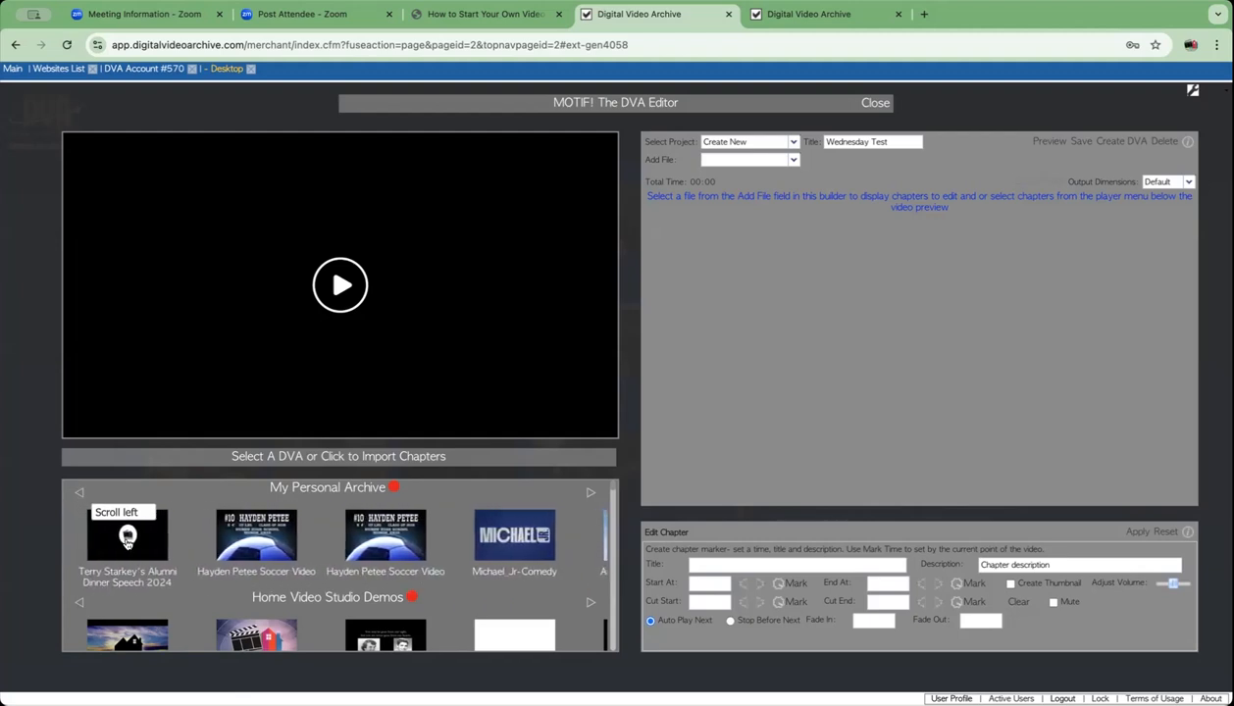
- Open the Alumni Dinner Speech 2024 chapters, pause playback, and scroll back to Chapter 1 at 00:00.5
click(142, 546)
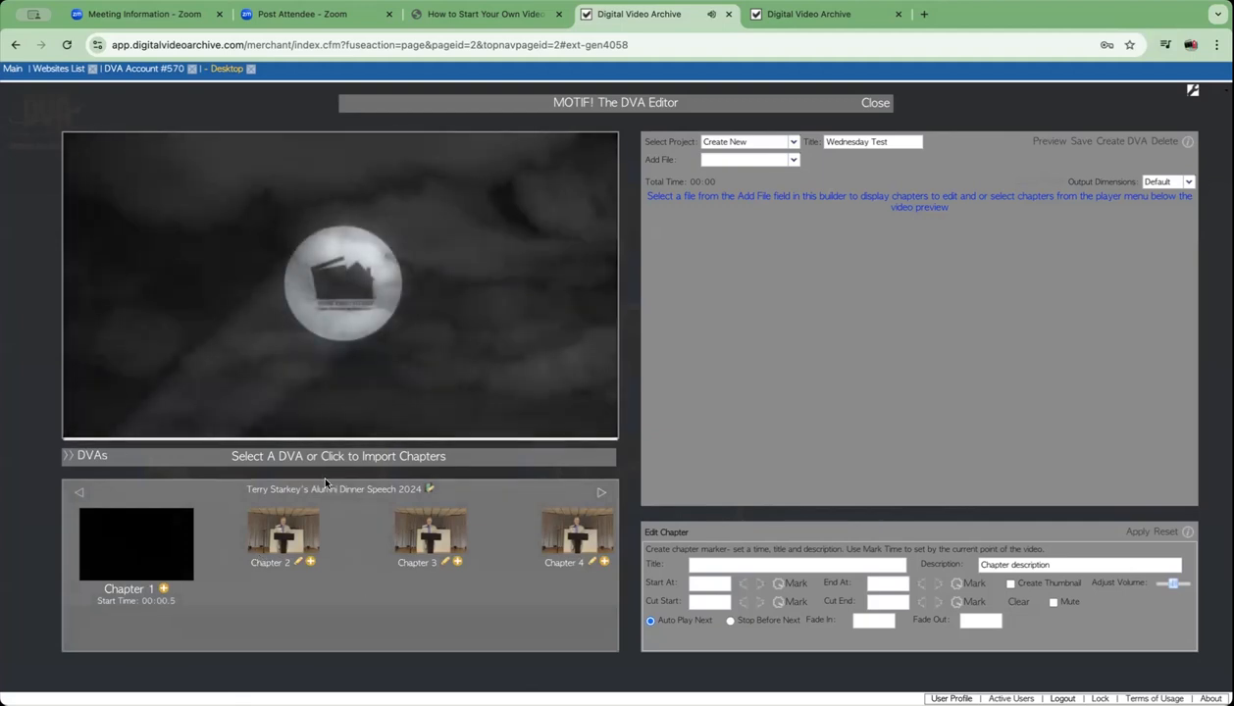
mouse_move(273, 417)
click(81, 420)
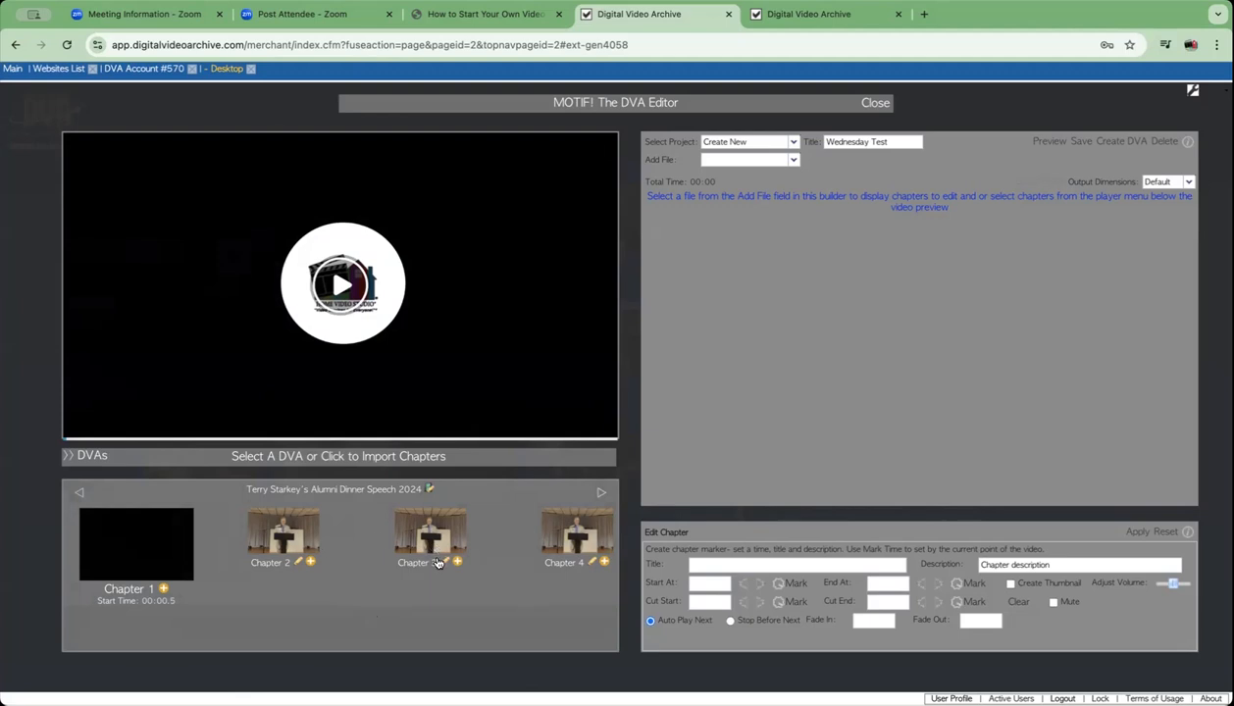
click(599, 494)
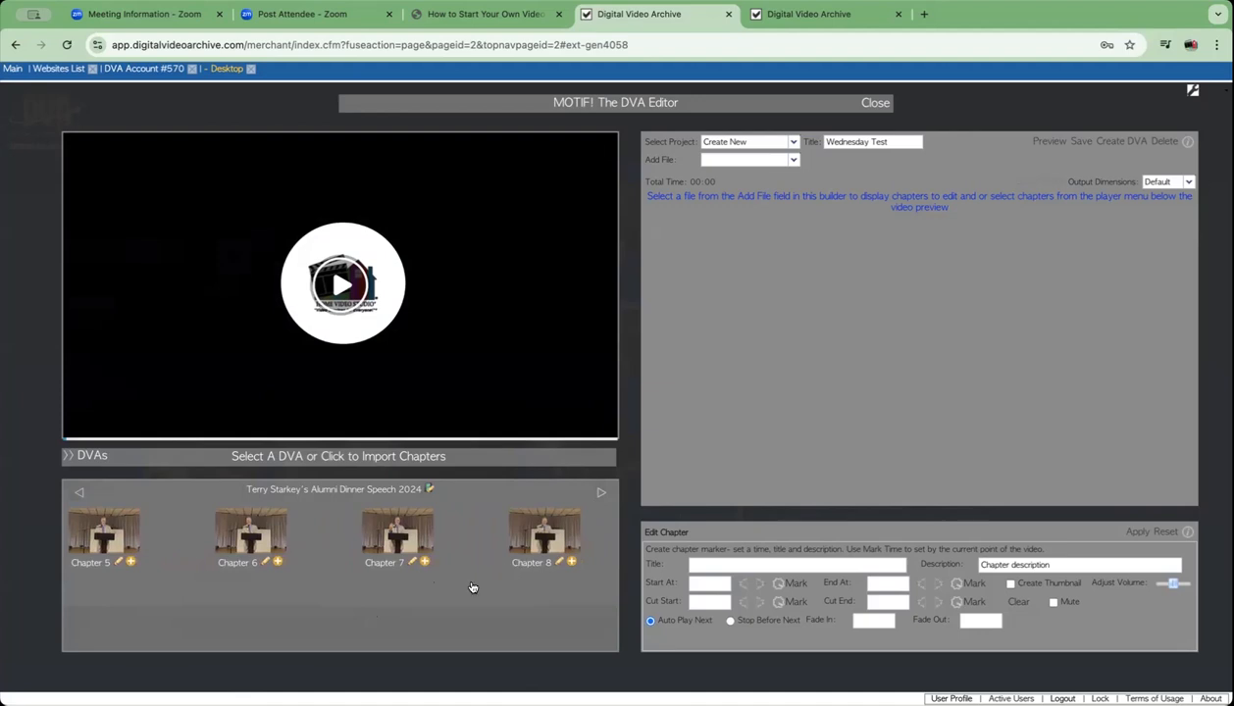
click(80, 495)
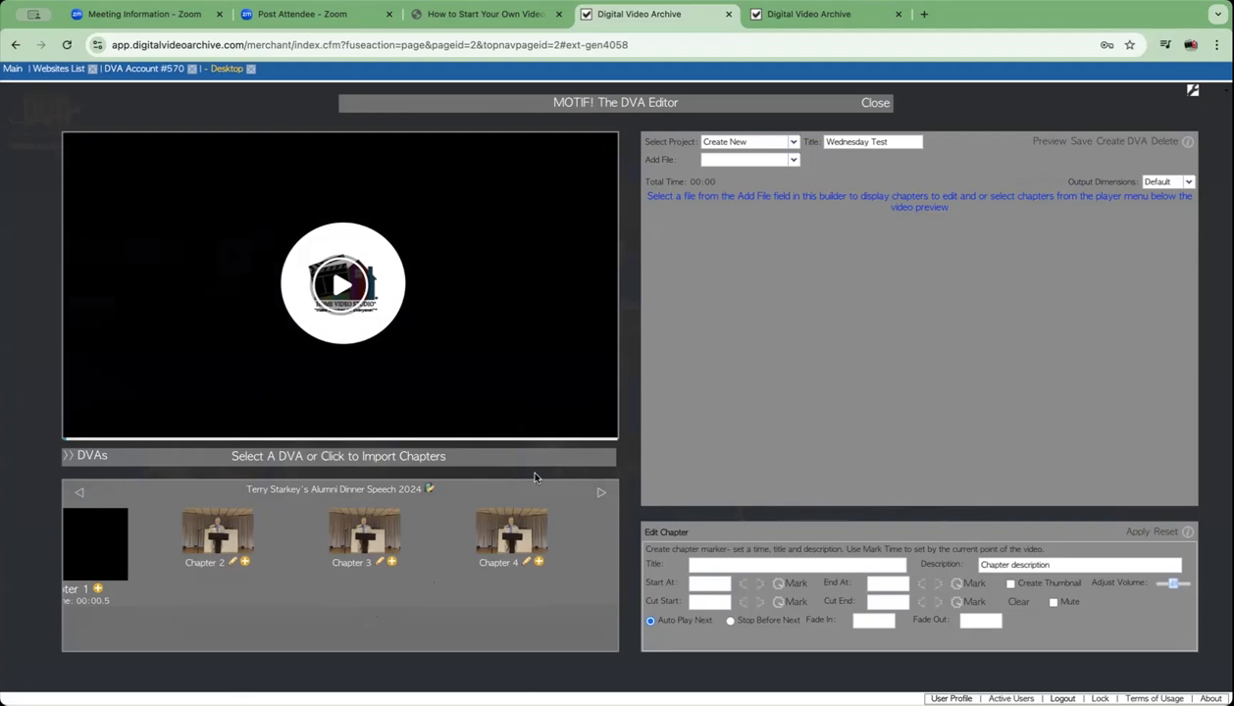
click(82, 495)
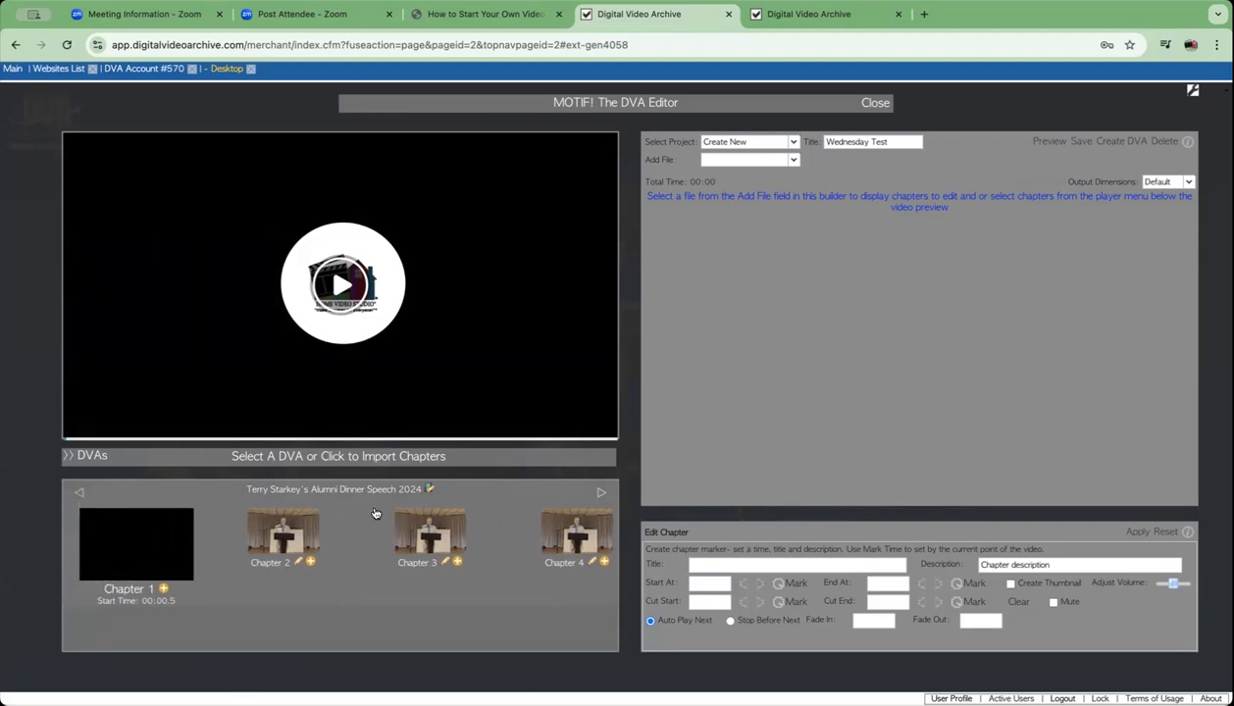
- Import the Alumni Dinner Speech 2024 chapters, giving eight chapters totalling 15:58.01
click(429, 492)
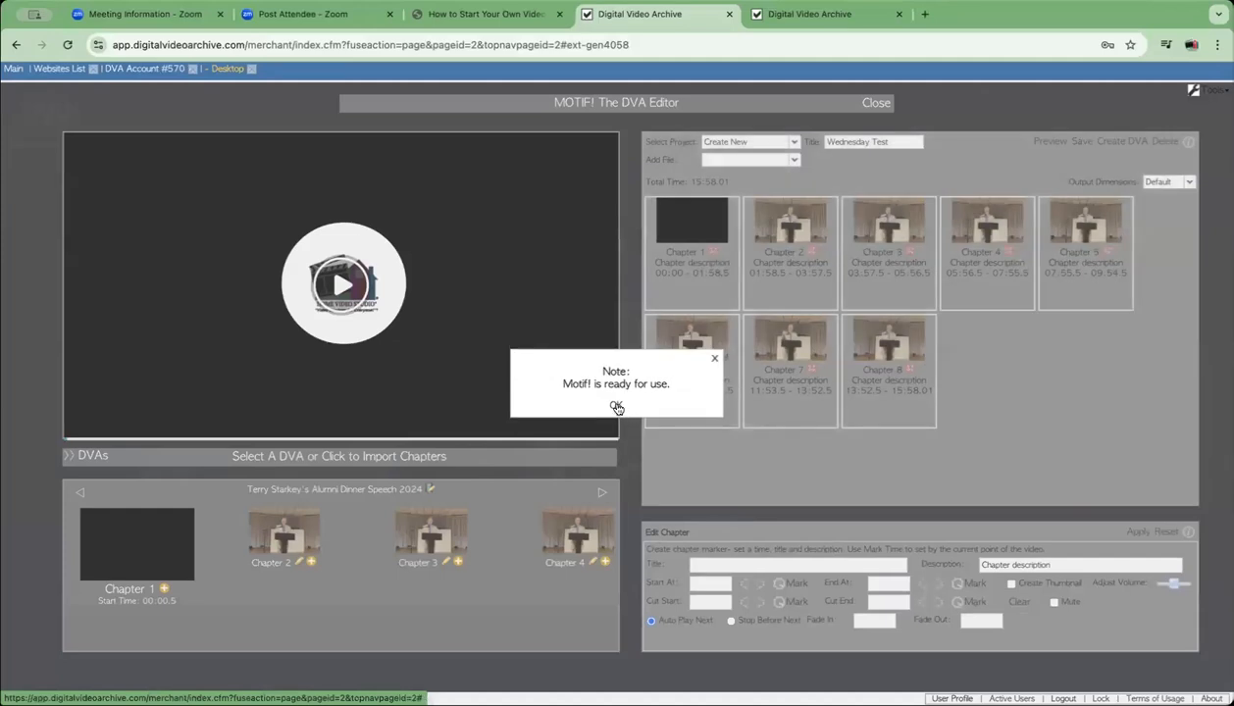
click(615, 407)
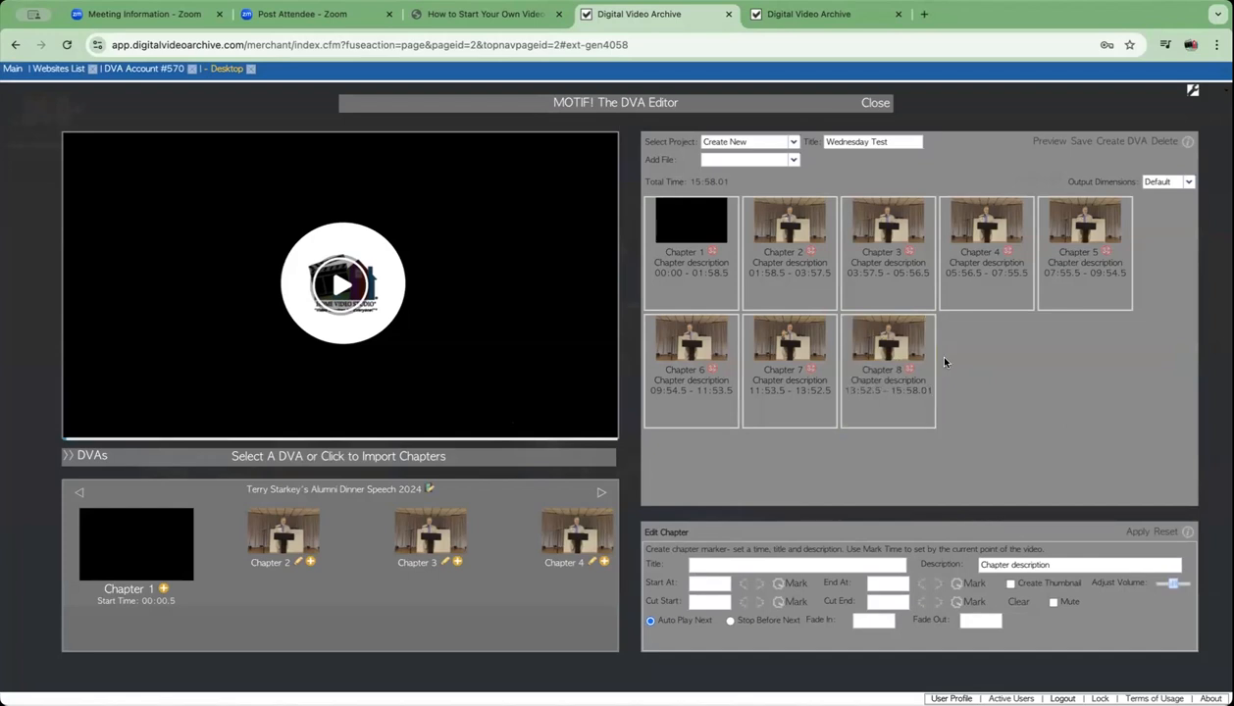
- Open Chapter 8 for editing and scrub the preview to 15:26, just before the end card
click(892, 363)
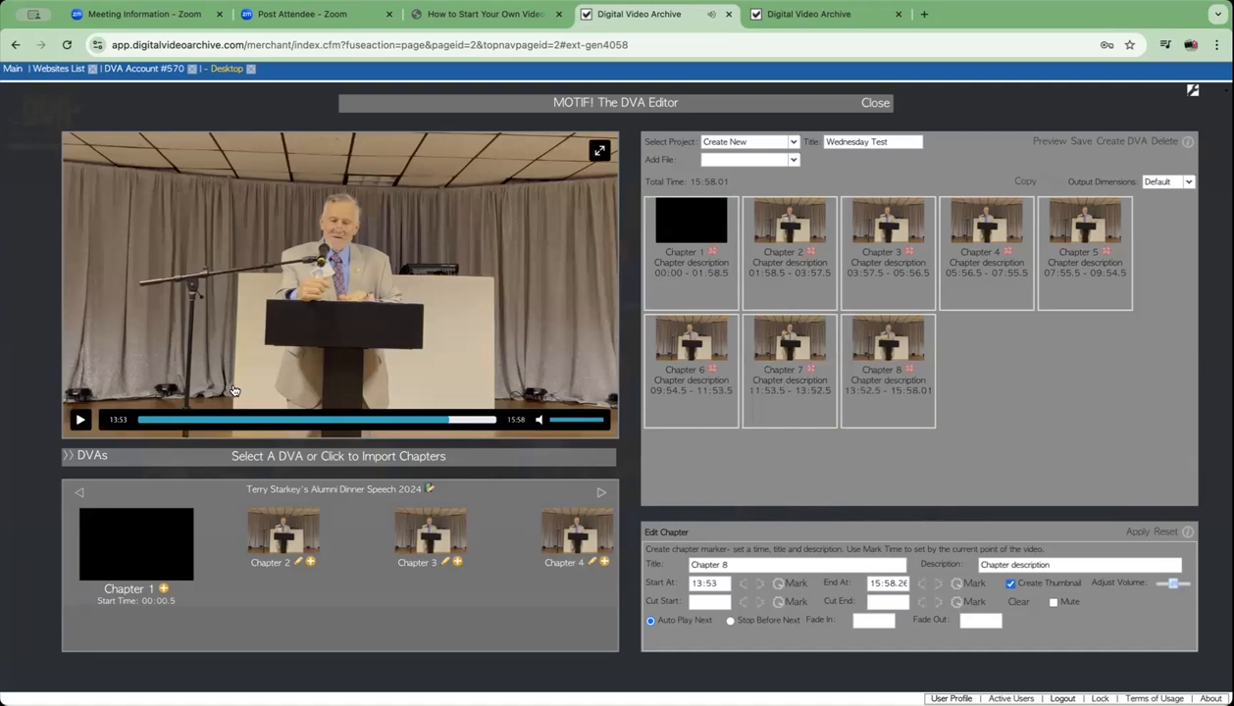
click(486, 420)
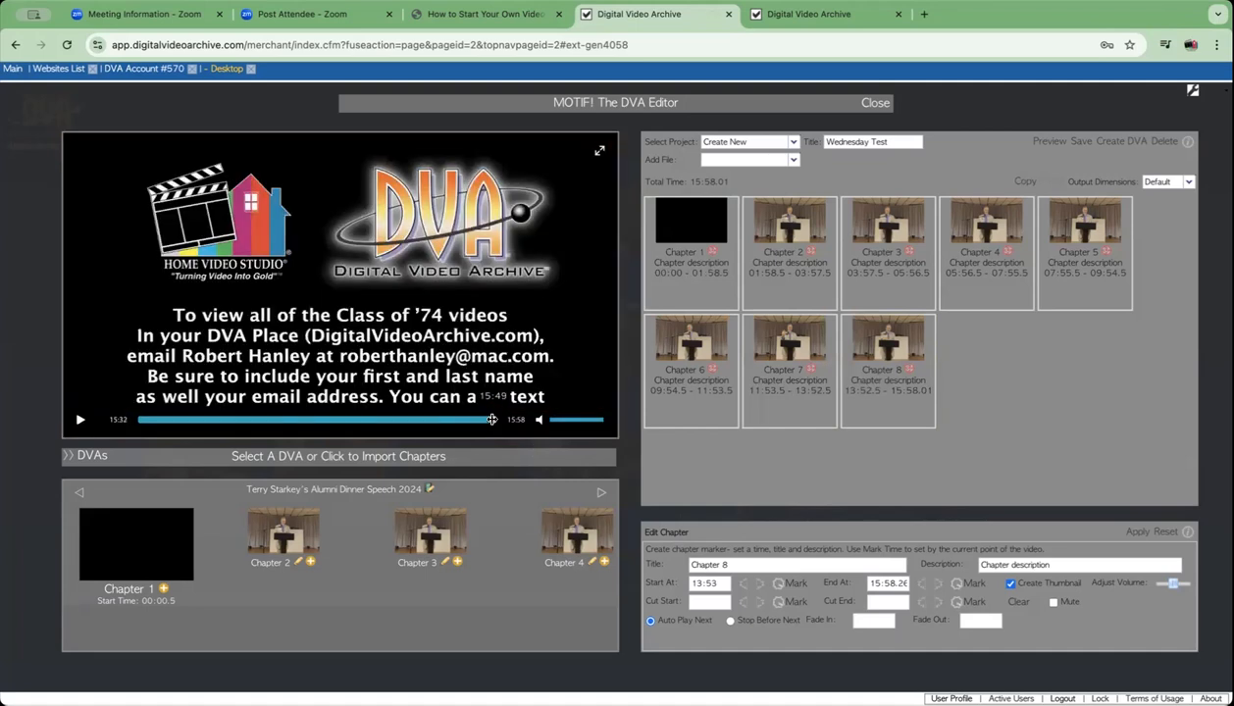
click(484, 420)
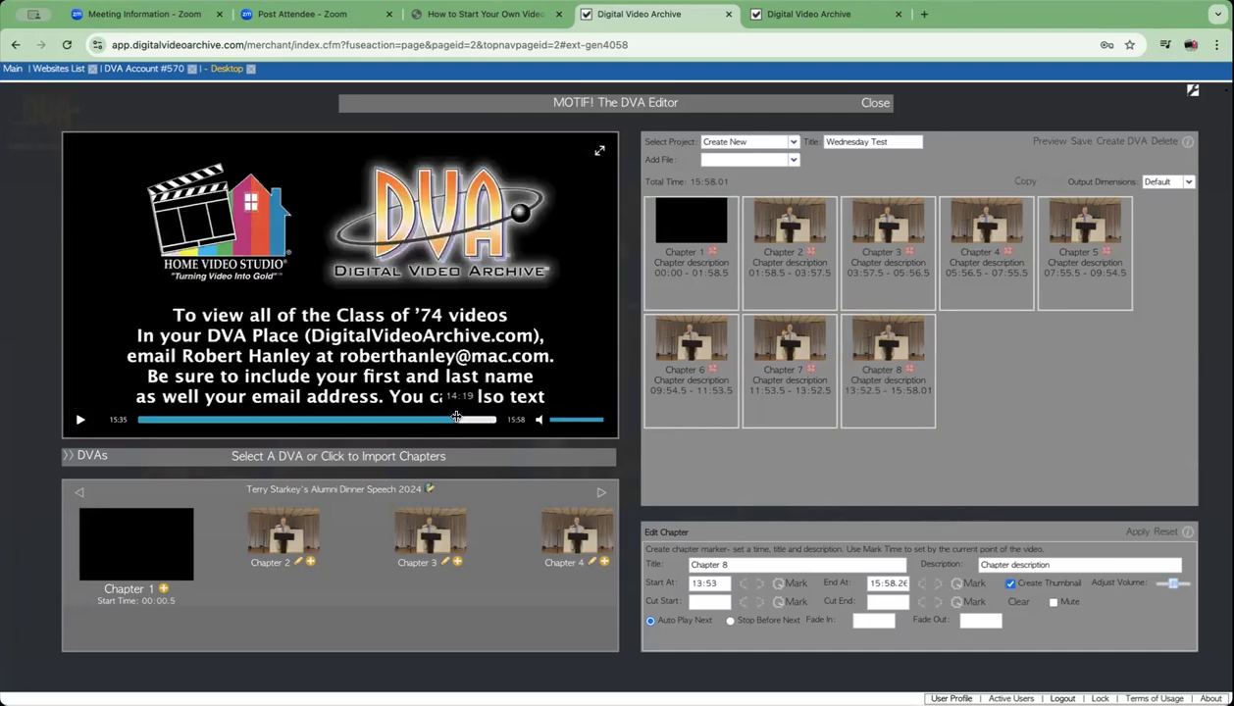
click(437, 419)
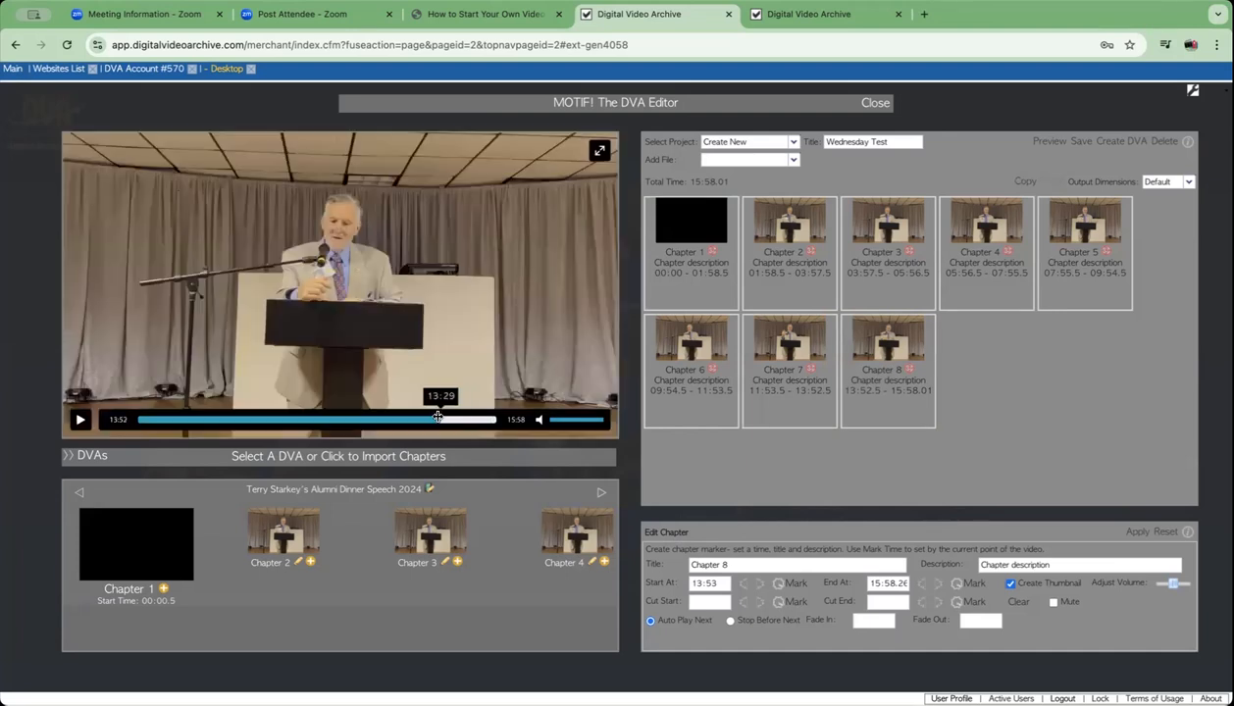
click(475, 420)
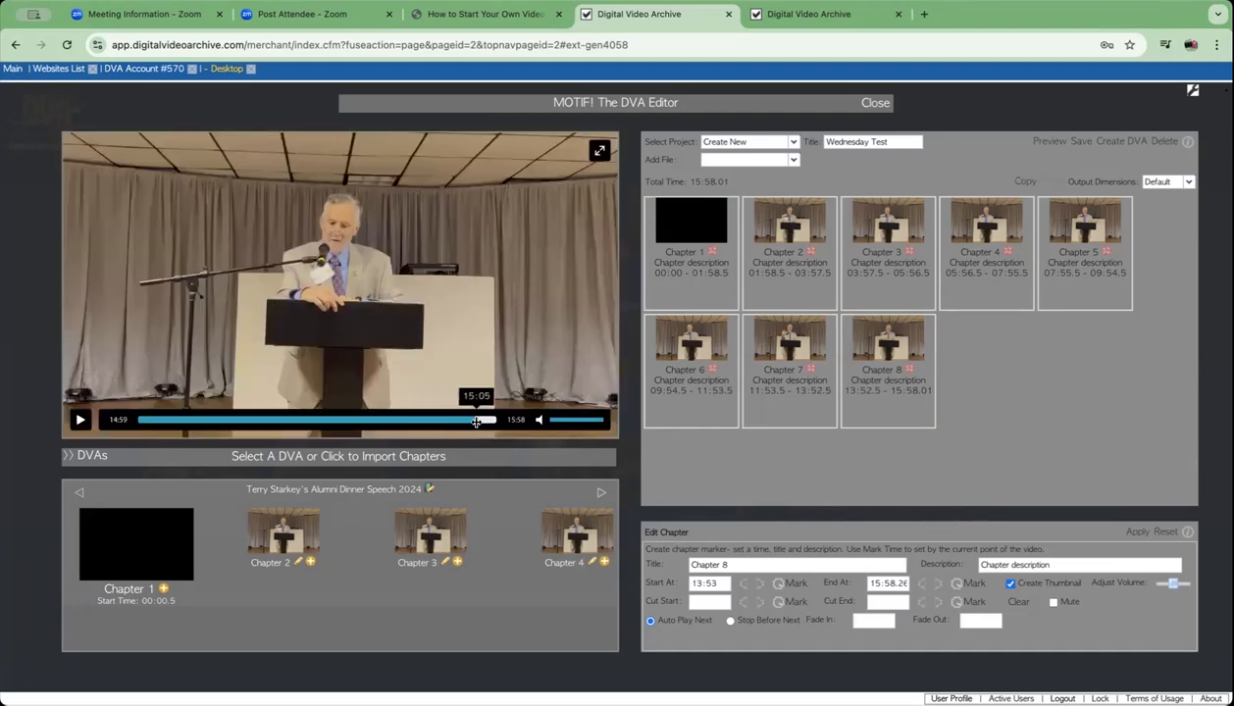
click(474, 420)
click(474, 421)
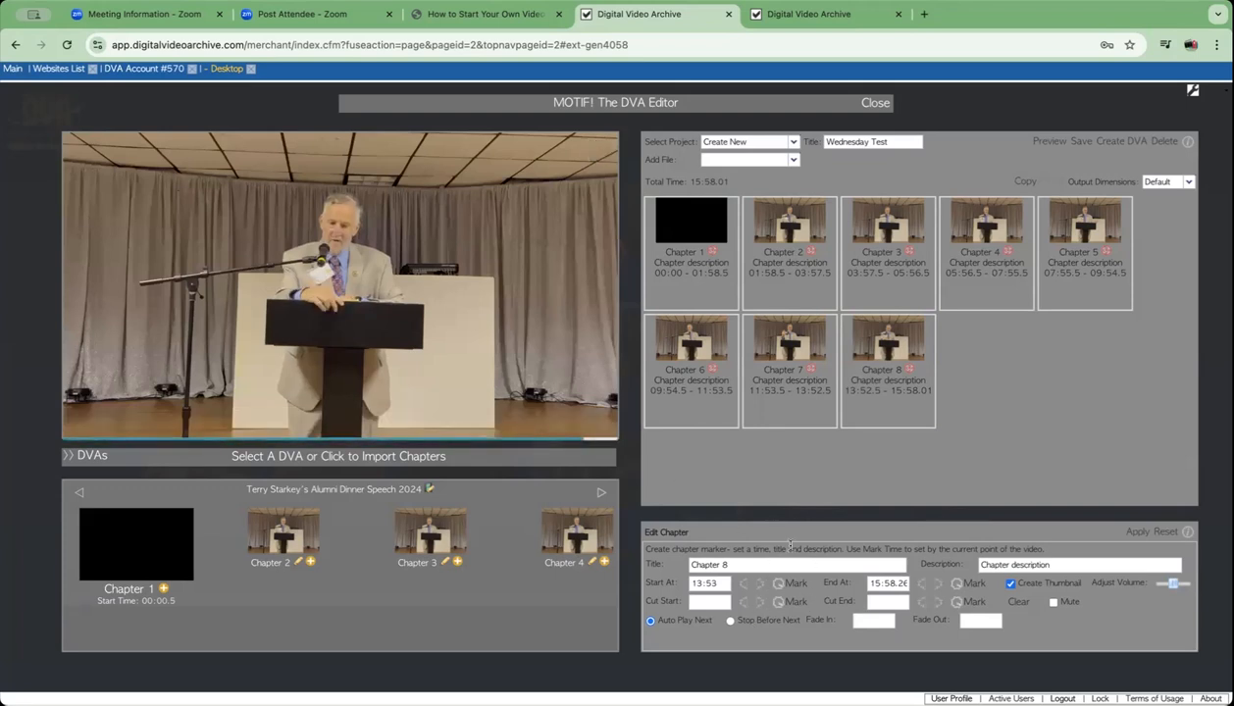
click(485, 419)
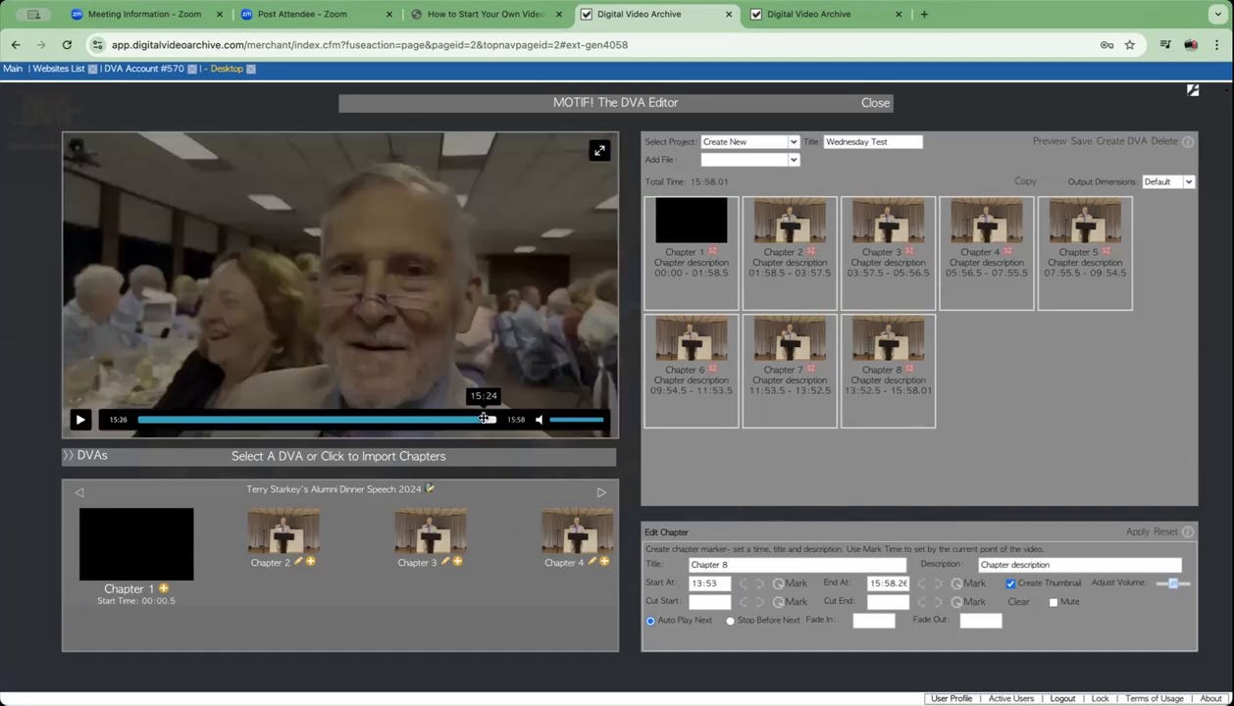
click(485, 419)
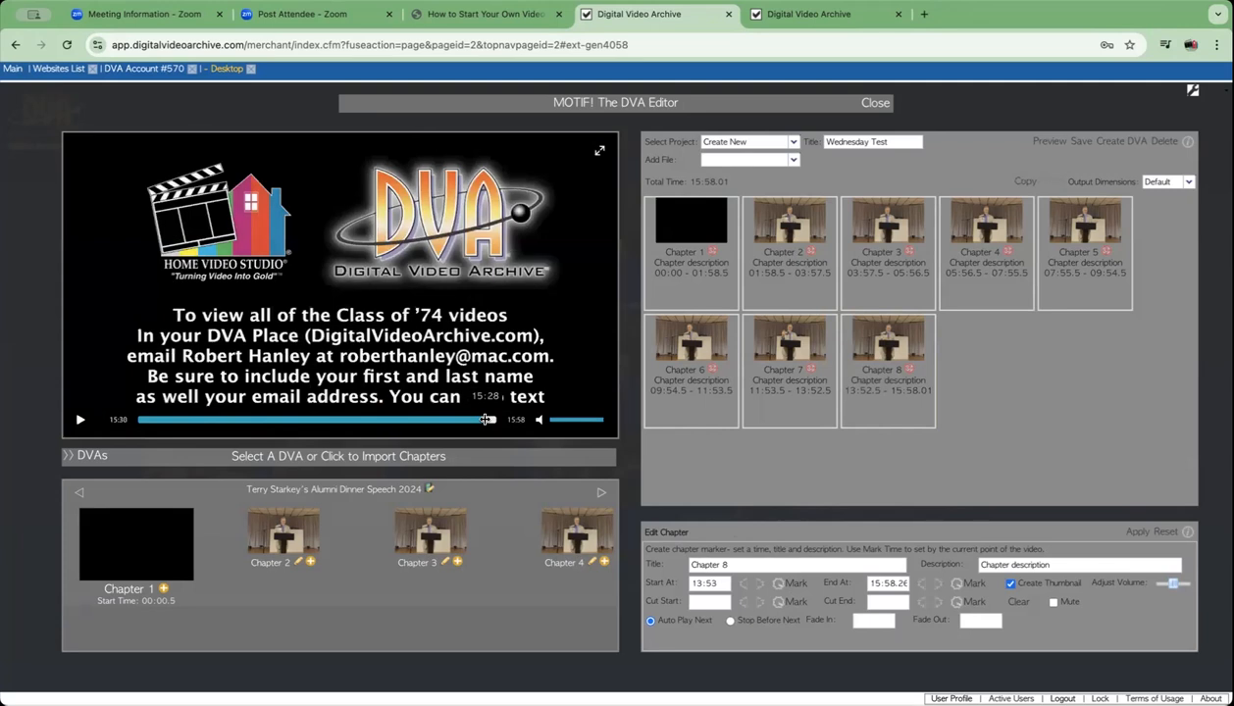
click(486, 419)
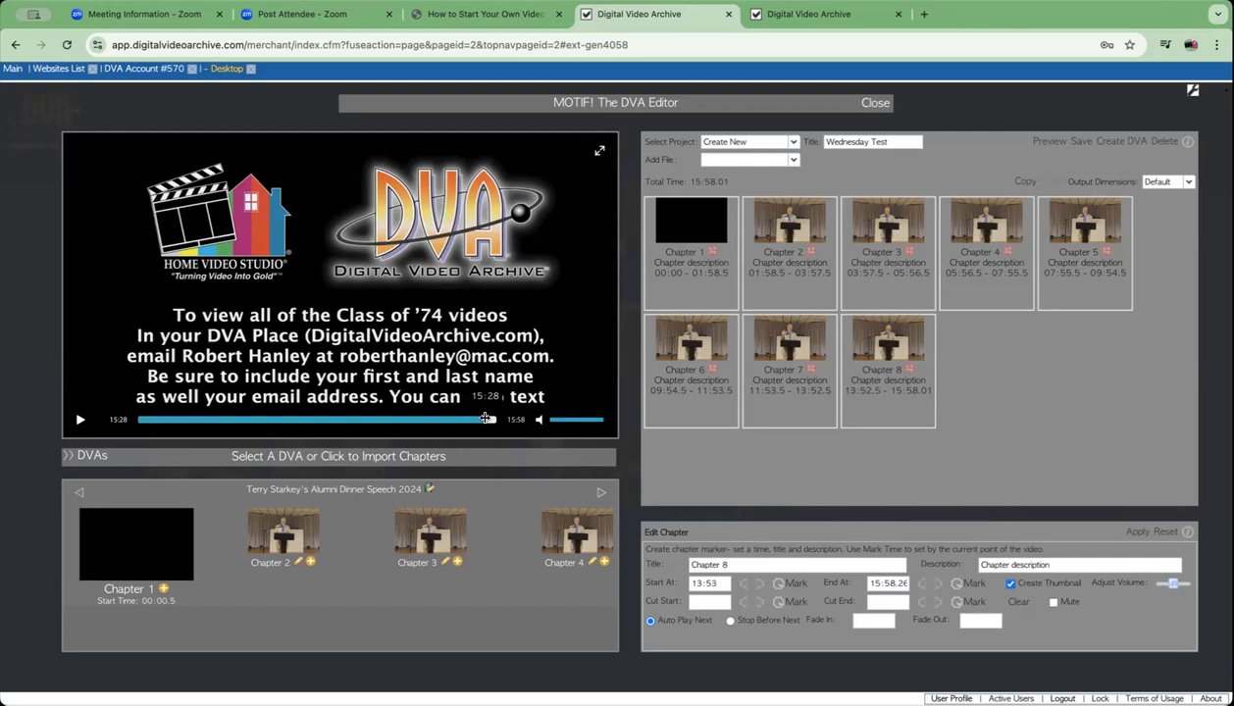
click(484, 419)
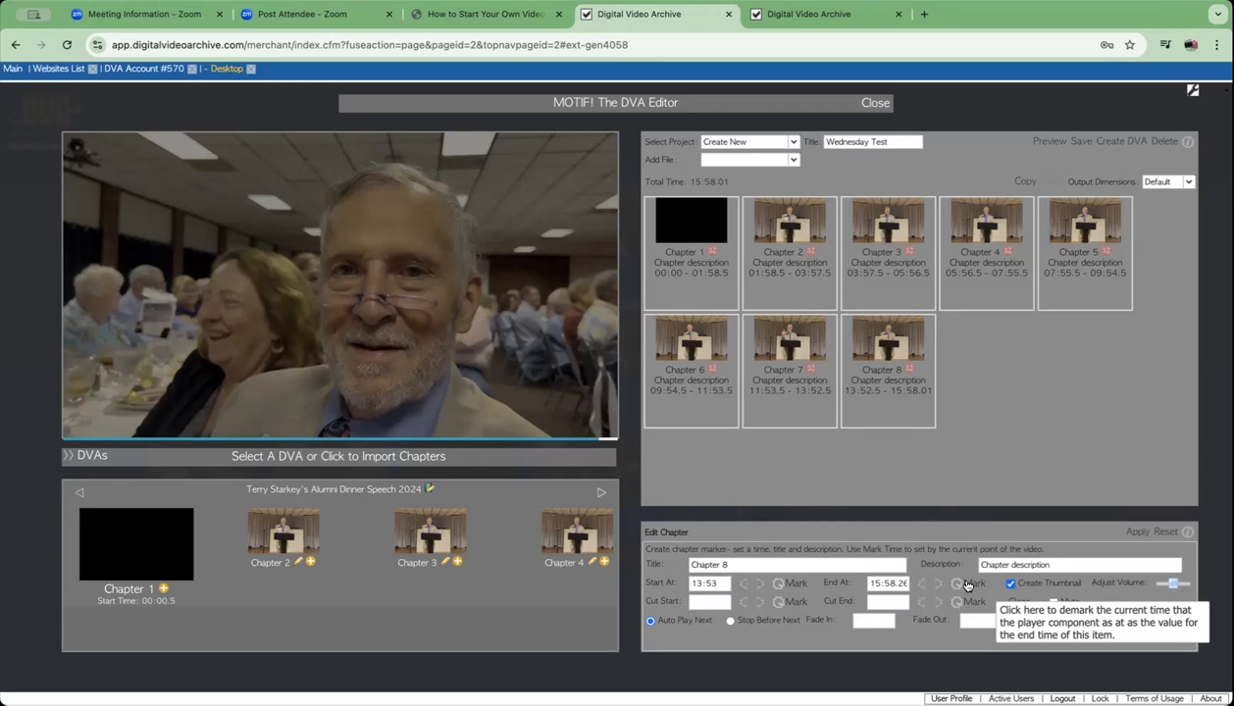
- Mark Chapter 8's end at 15:25.8 and apply it, cutting total time to 15:25.8
click(965, 585)
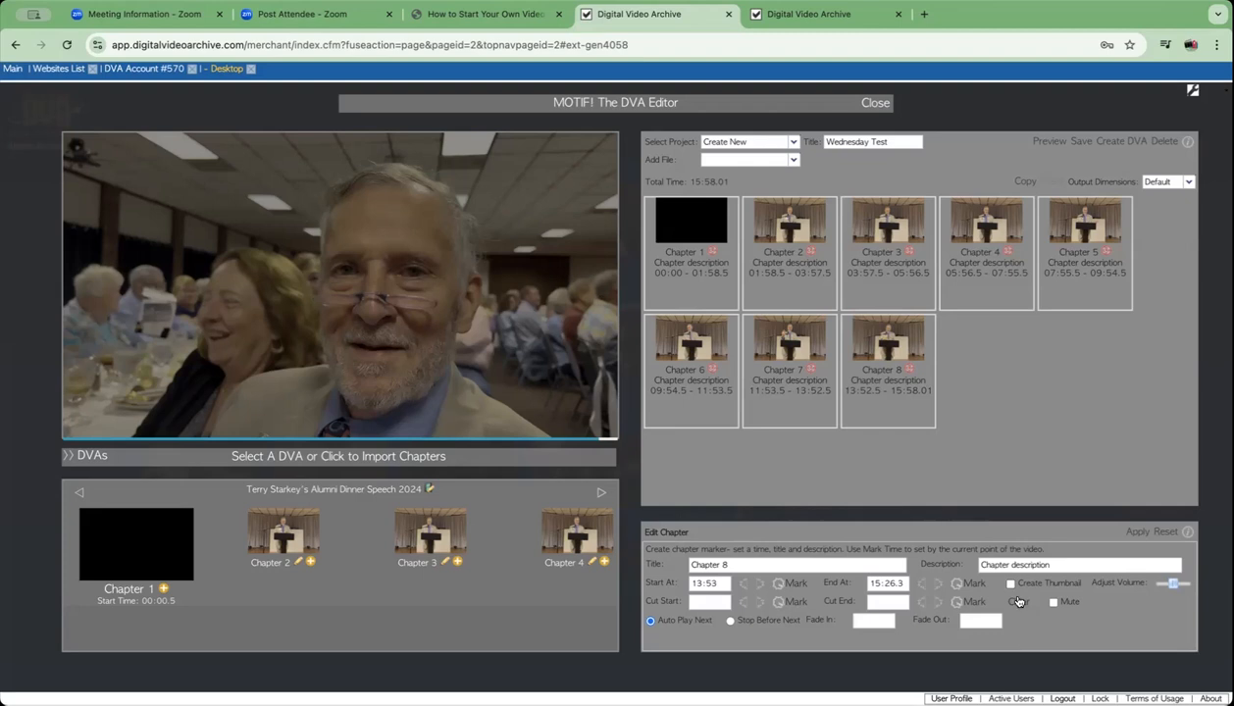
click(1134, 534)
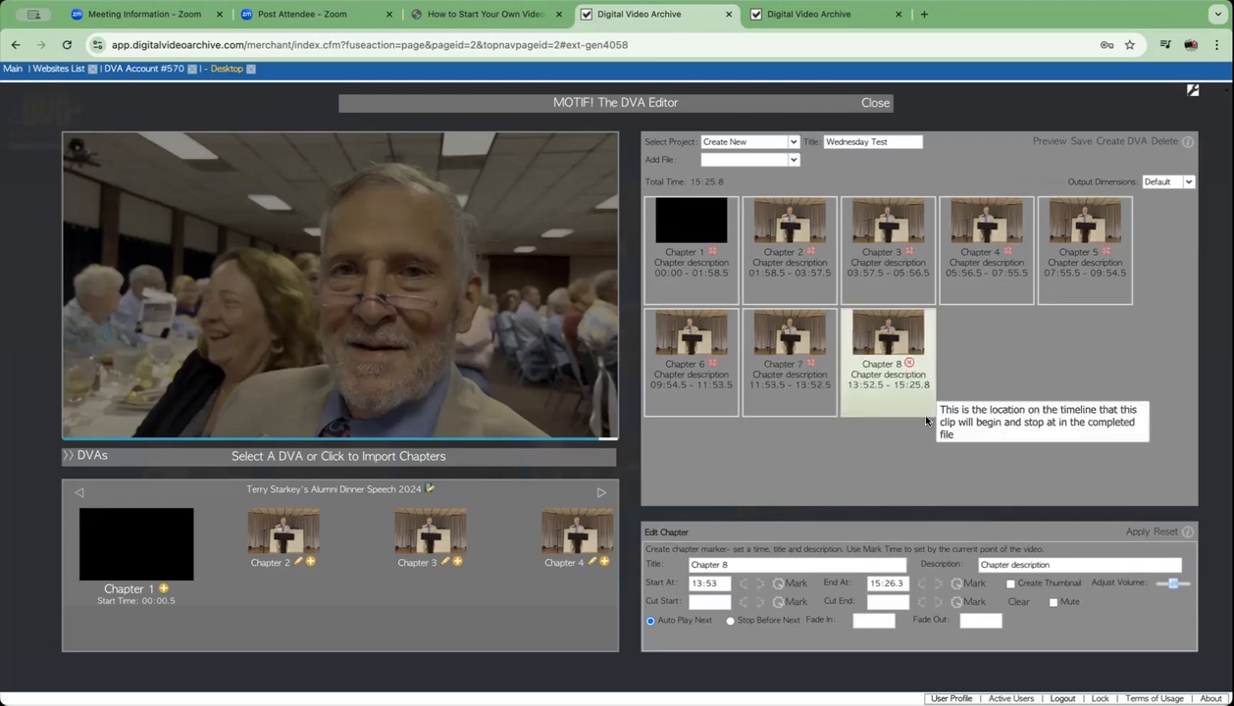
- Delete the Chapter 8 tile, leaving seven chapters totalling 13:52.5
click(911, 365)
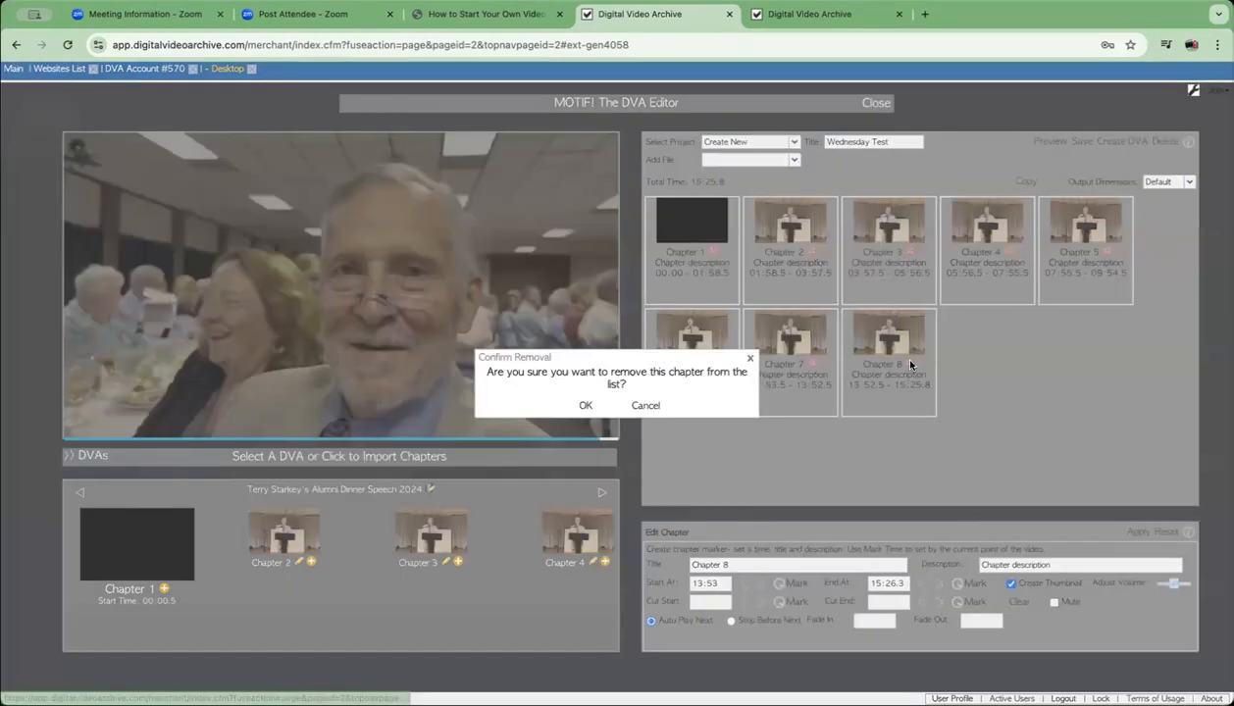
click(586, 406)
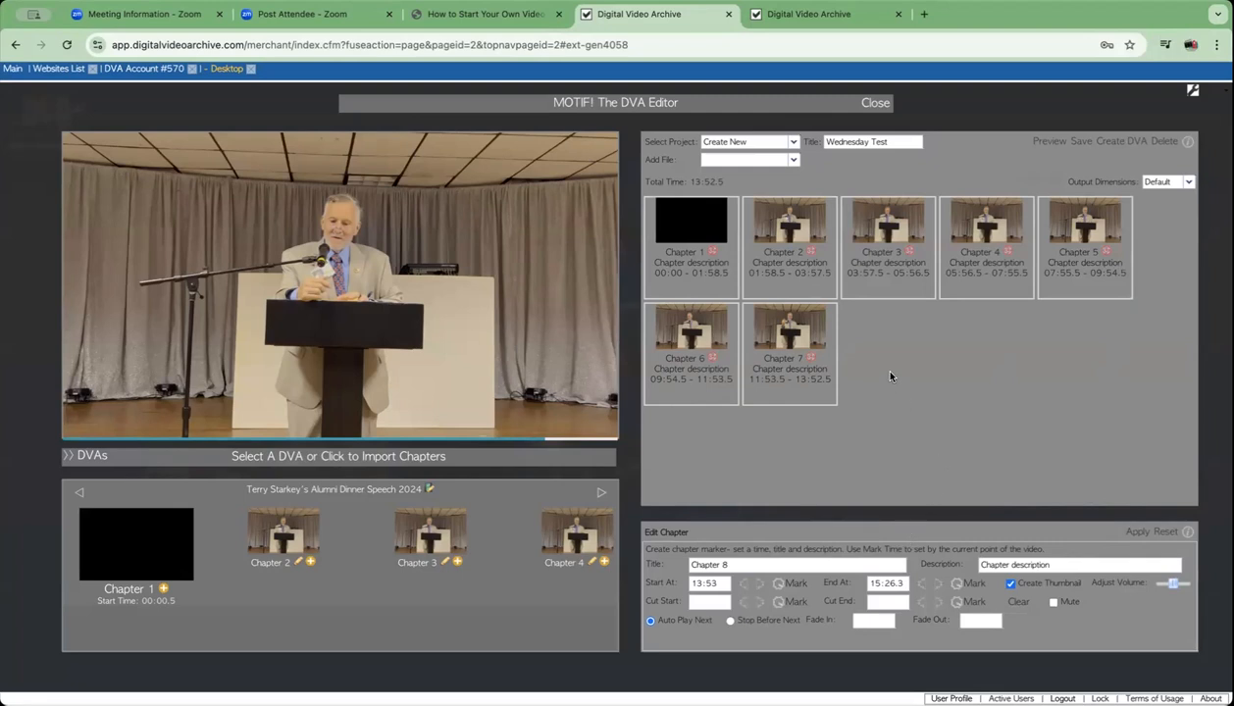
- Save the seven-chapter Wednesday Test project and confirm
click(1078, 144)
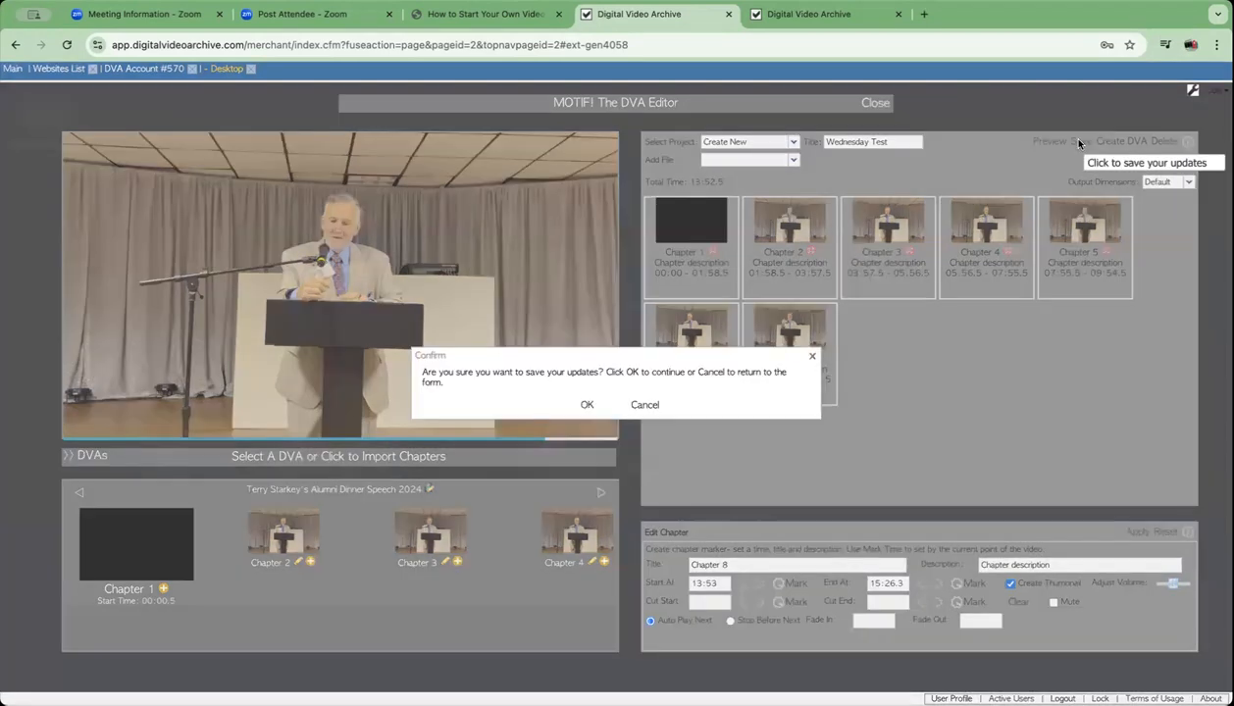
click(586, 405)
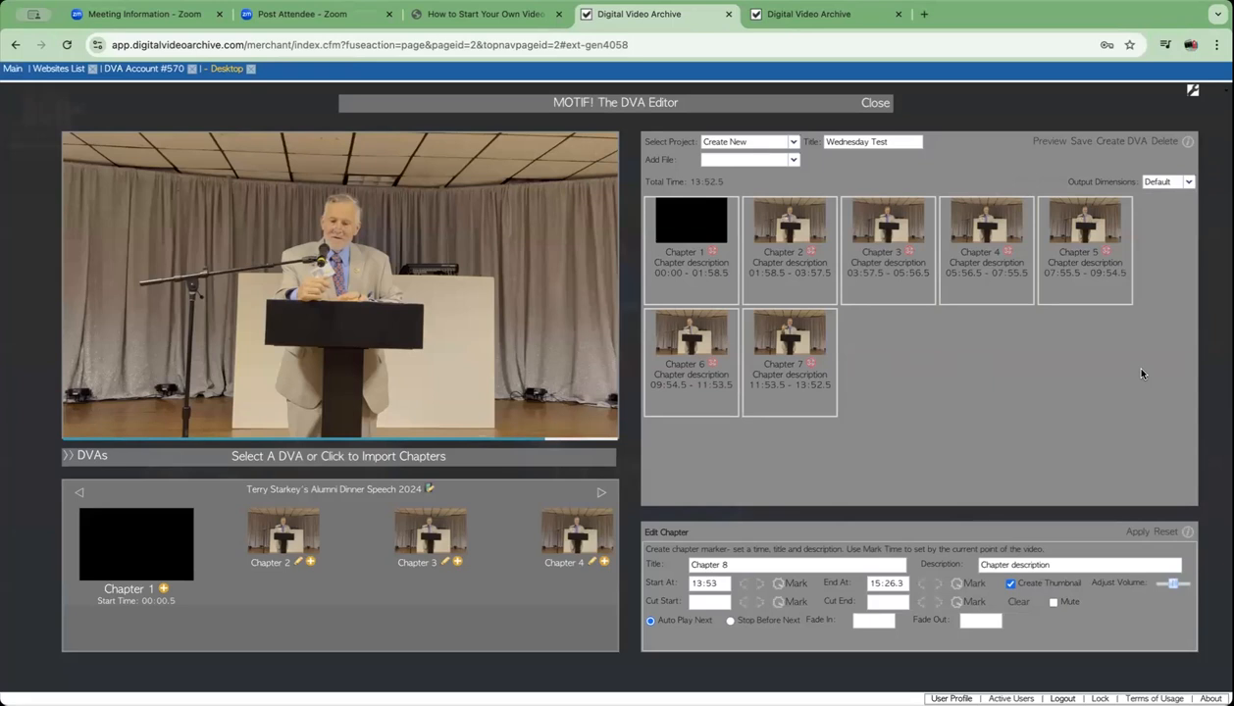
- Create a new DVA assigned to My Personal Archive and confirm its creation
click(1119, 144)
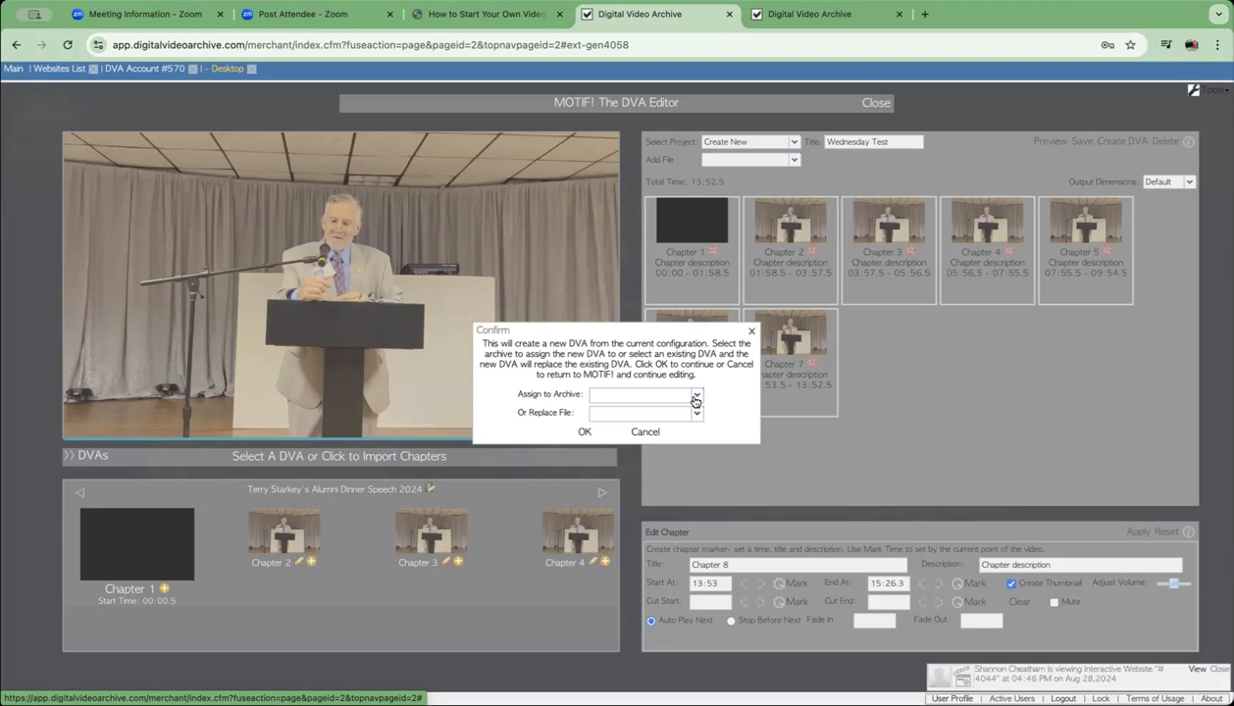
click(694, 400)
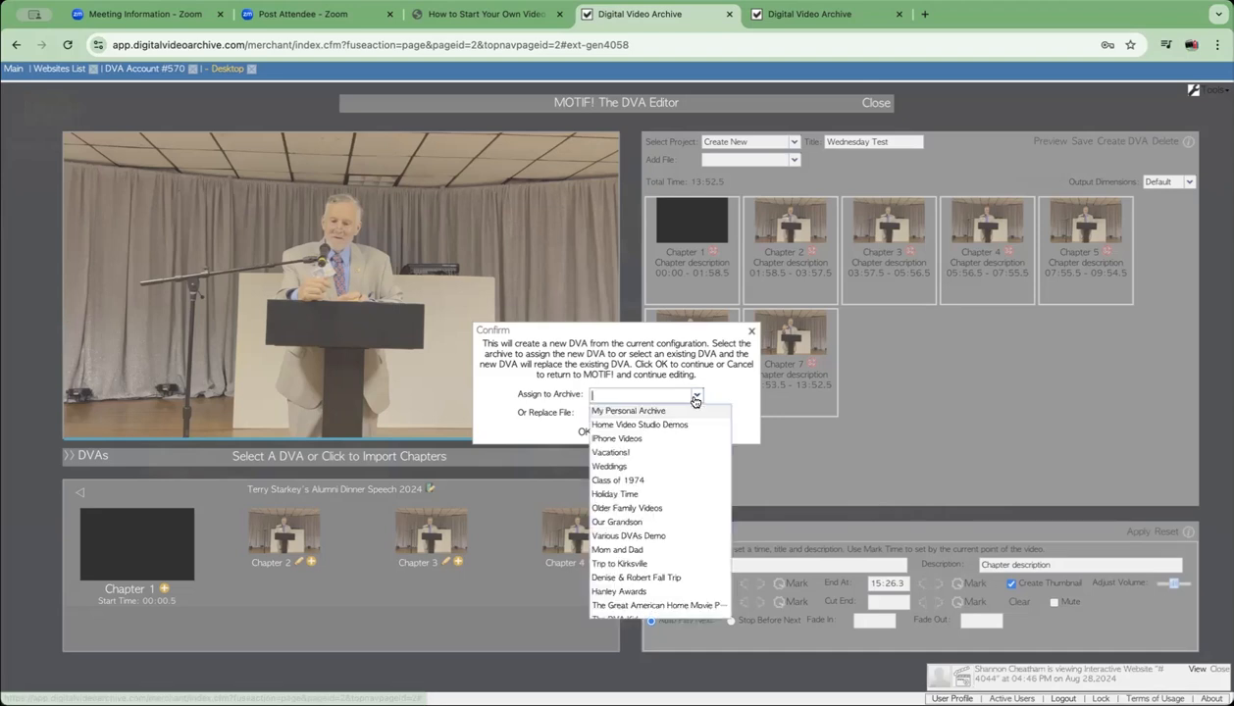
click(657, 408)
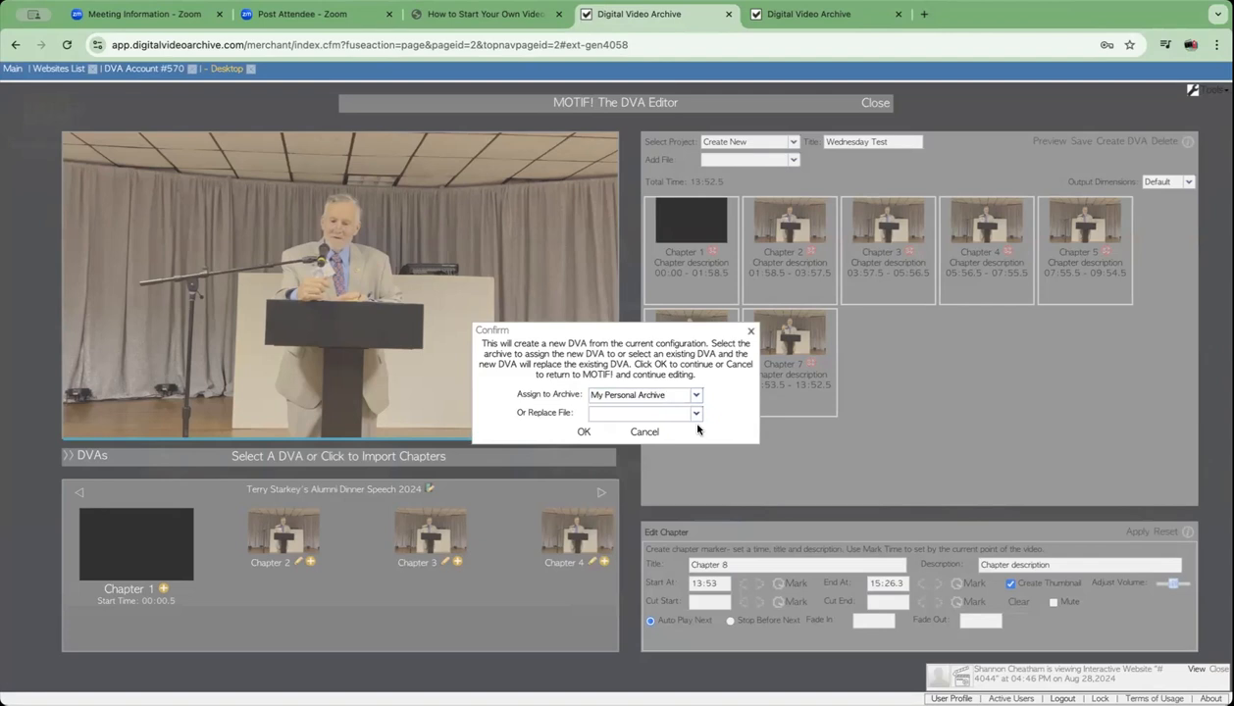
click(582, 432)
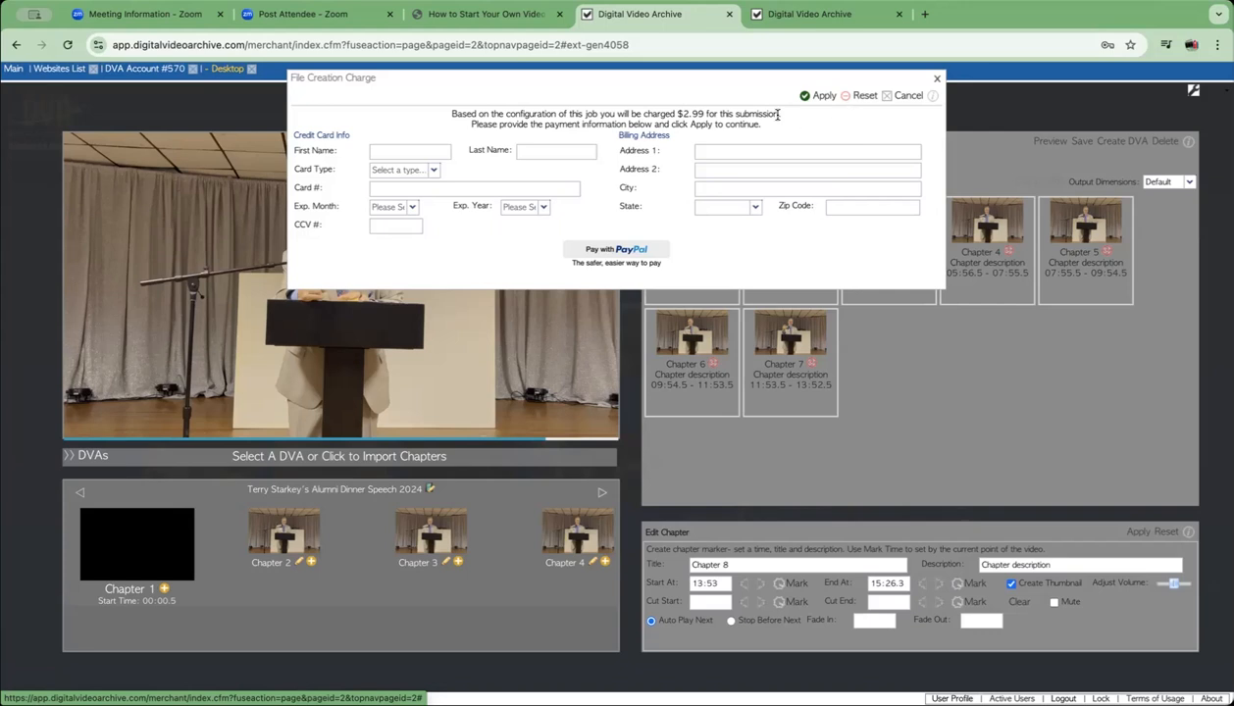
- Cancel the $2.99 file creation charge without paying
click(936, 81)
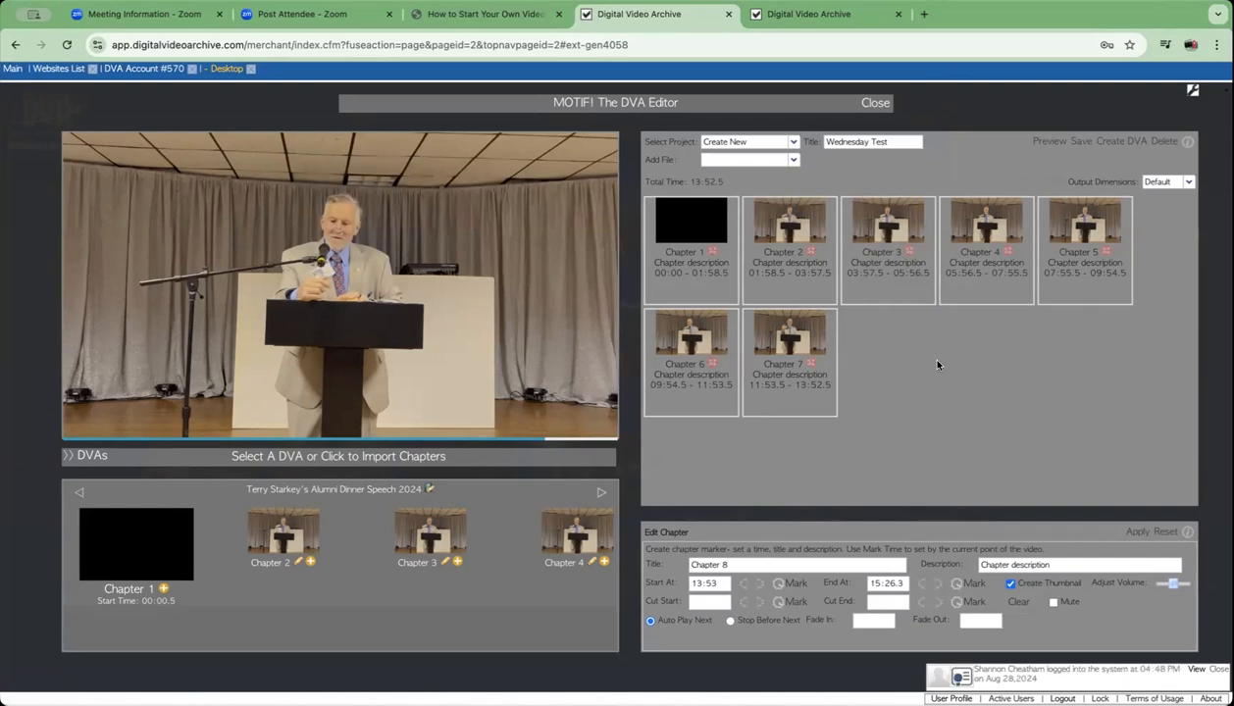
- Bring up the DVA library and scroll down through its collections
click(95, 455)
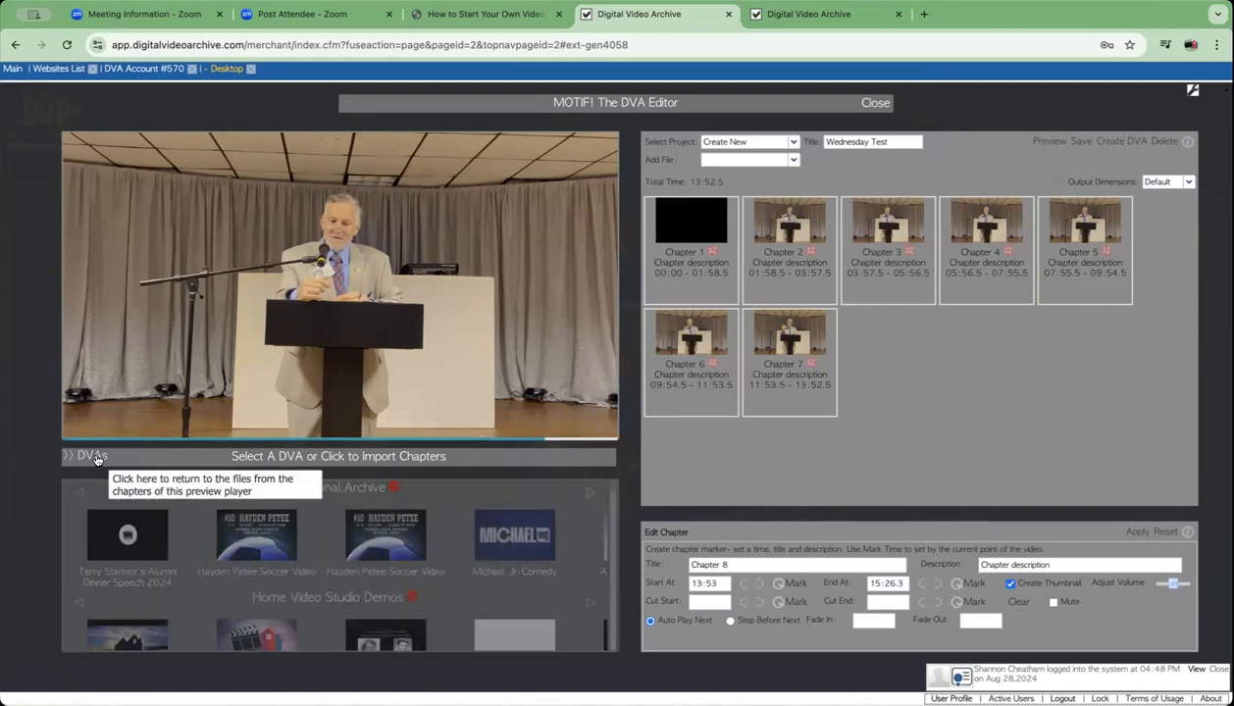
scroll(496, 563, down, 3)
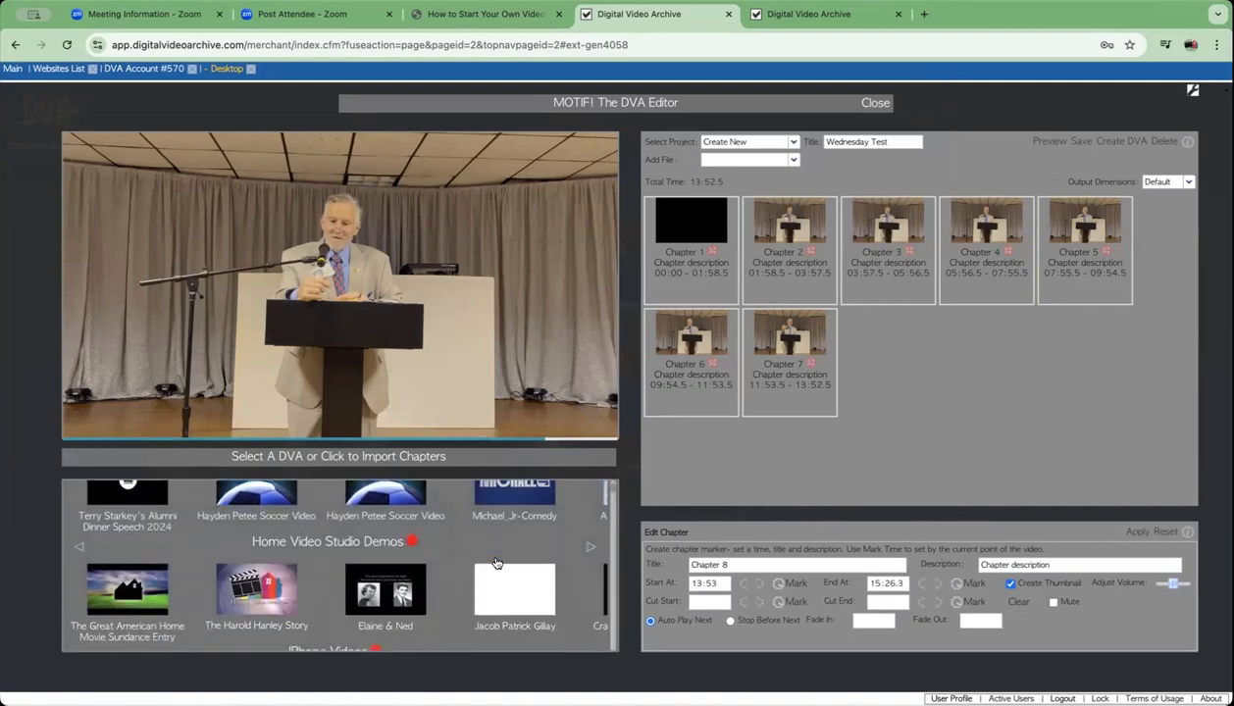
scroll(497, 563, down, 5)
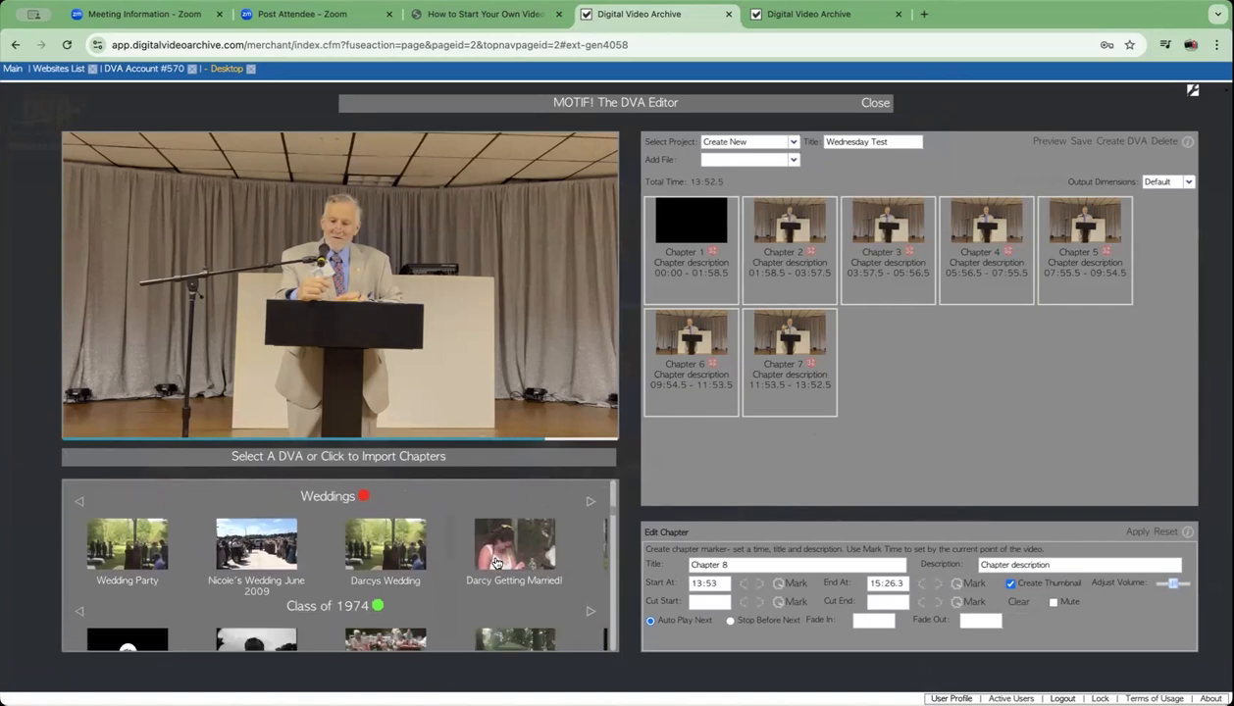
scroll(496, 563, down, 5)
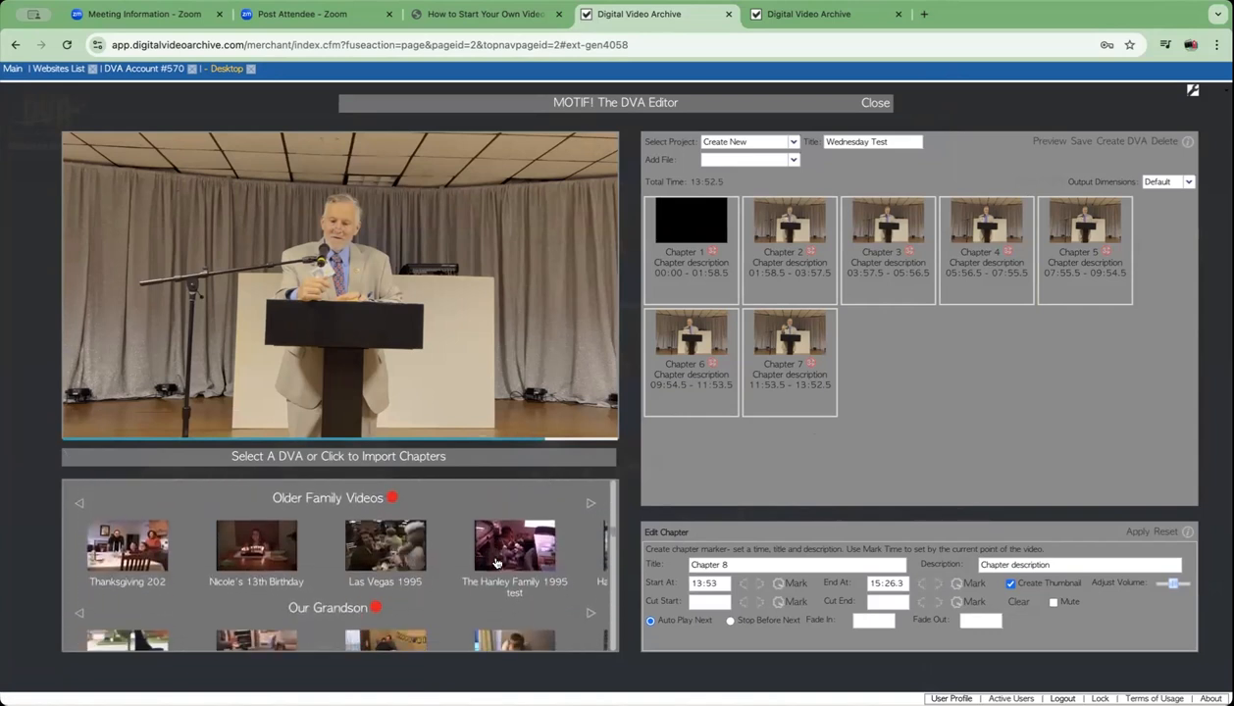
scroll(496, 563, down, 5)
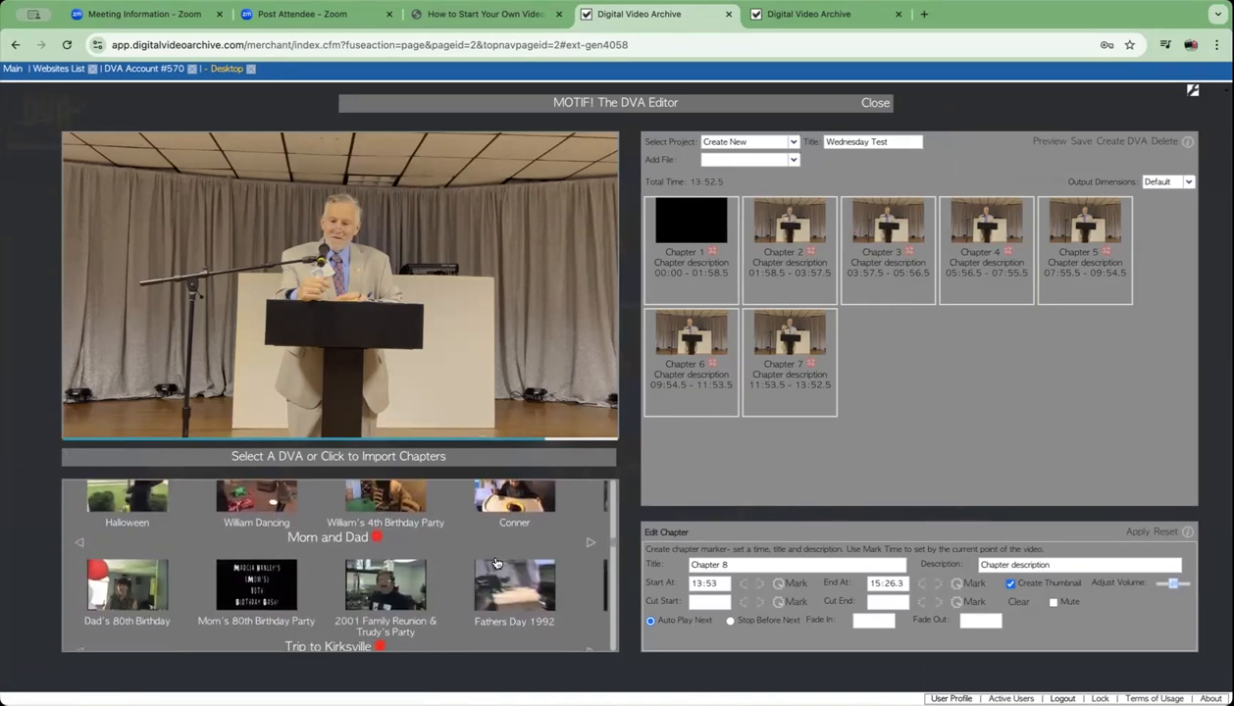
scroll(497, 563, down, 5)
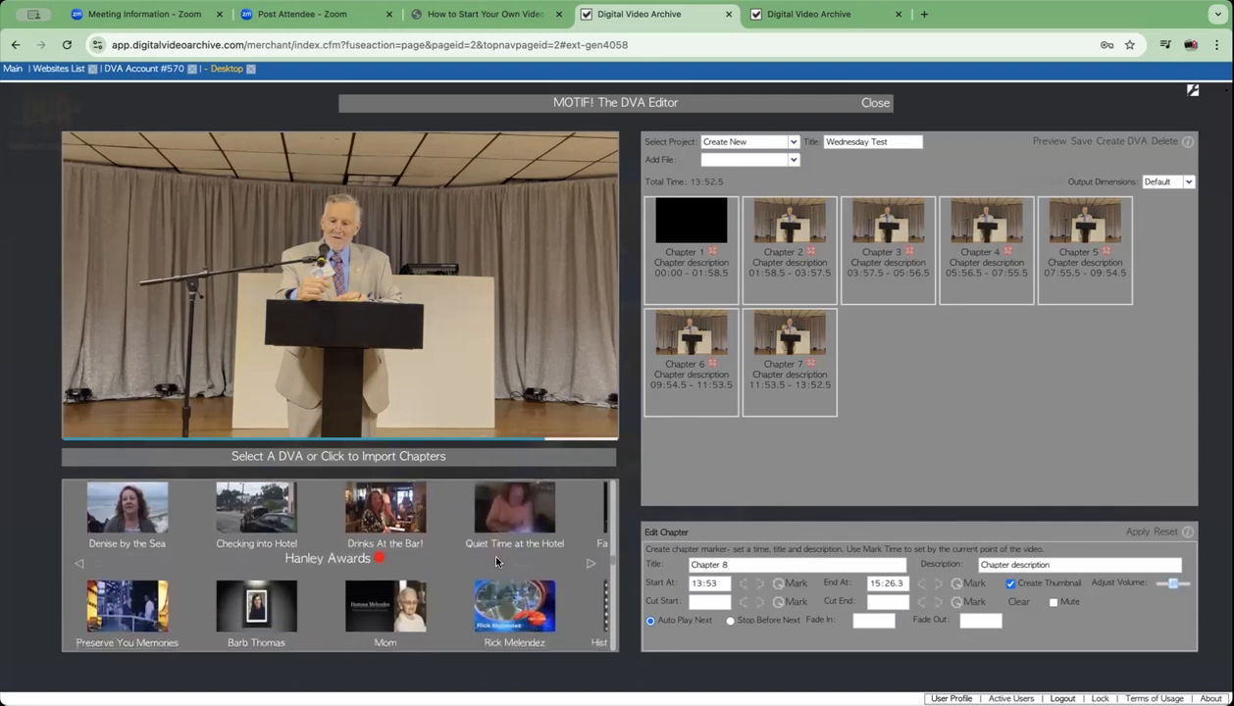
scroll(496, 563, down, 5)
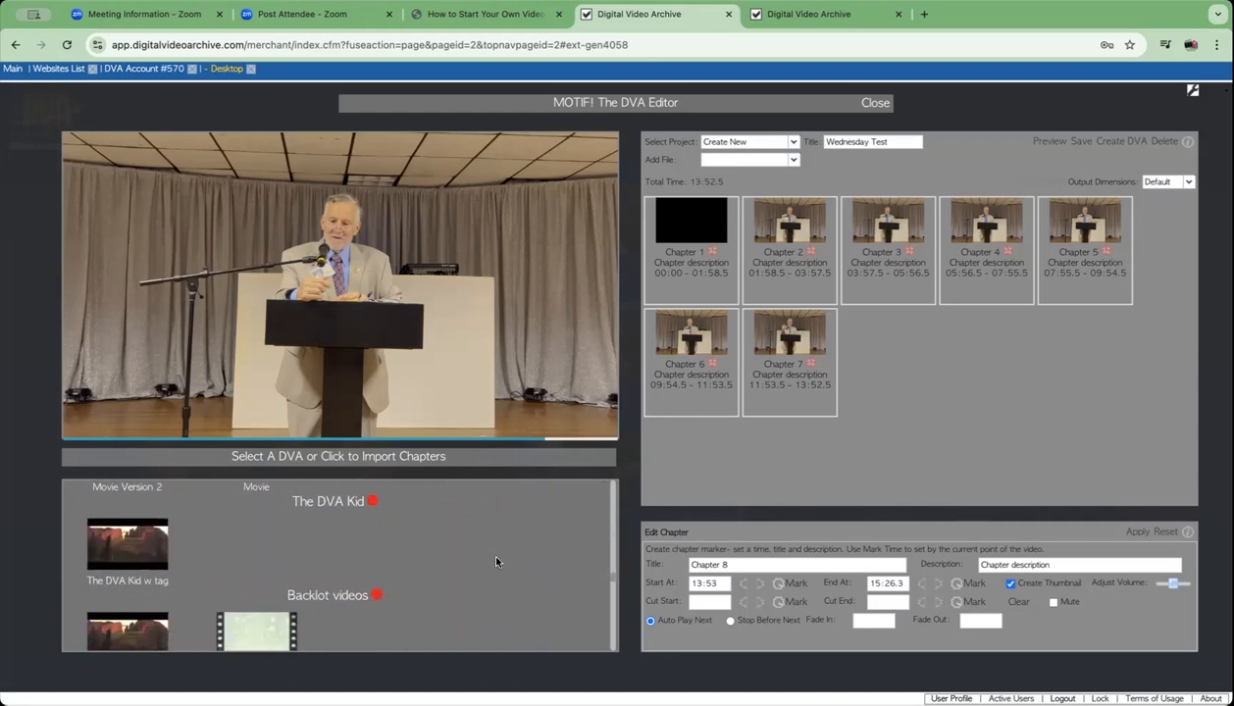
scroll(496, 562, down, 5)
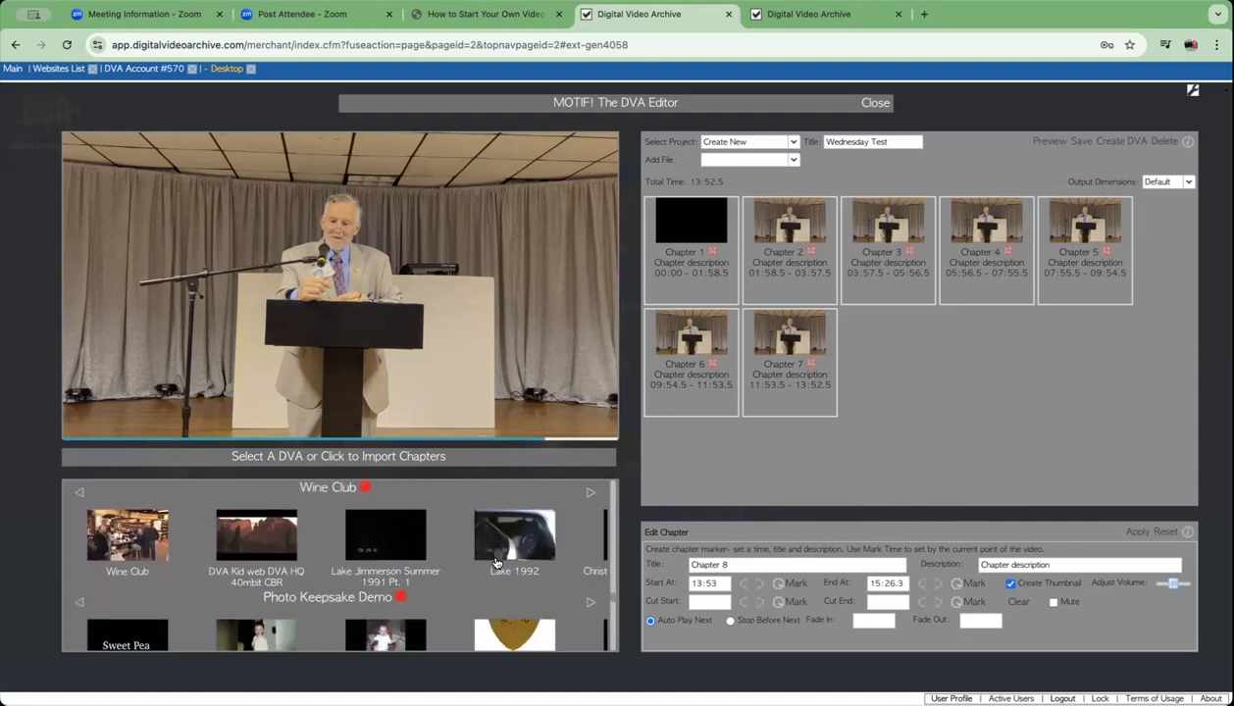
scroll(496, 563, down, 5)
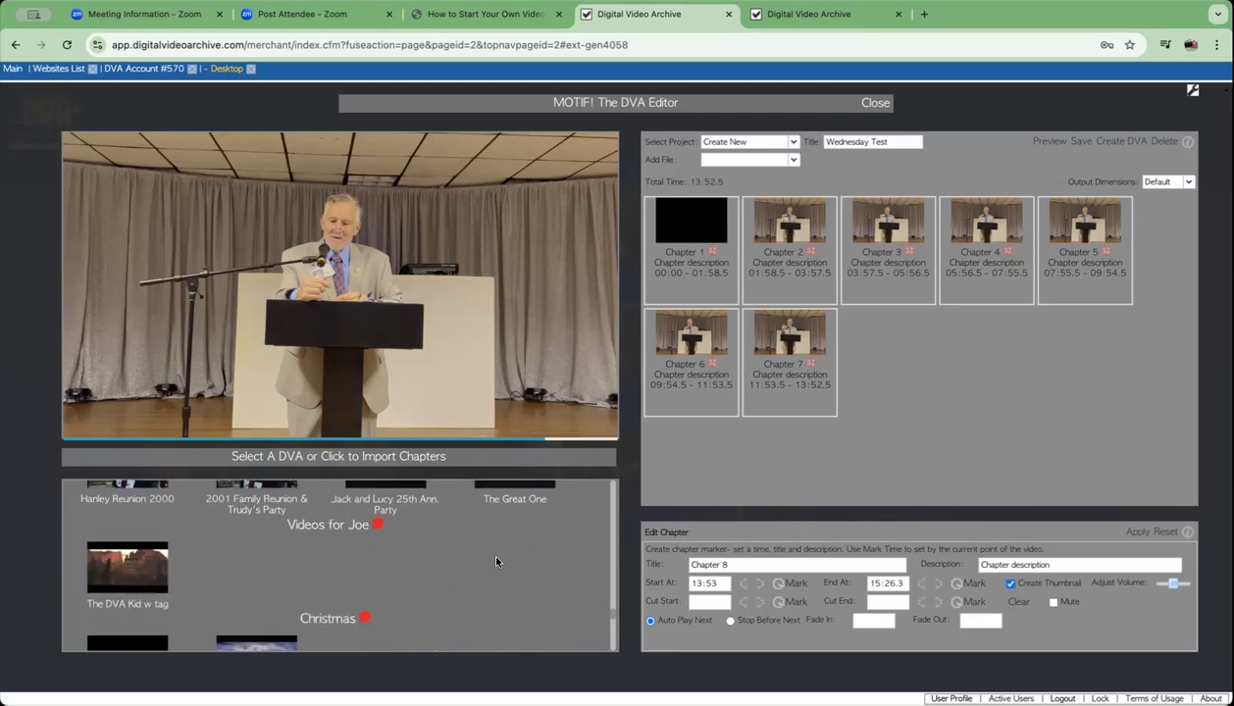
scroll(496, 562, down, 5)
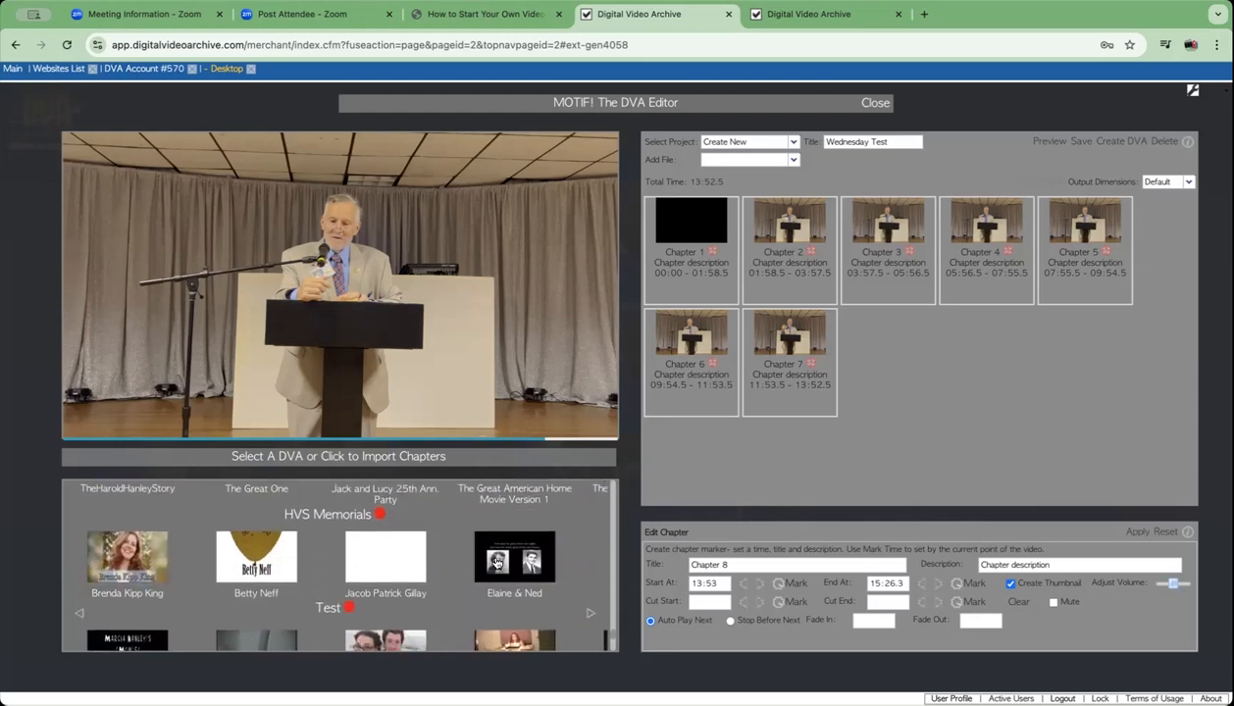
scroll(496, 562, down, 2)
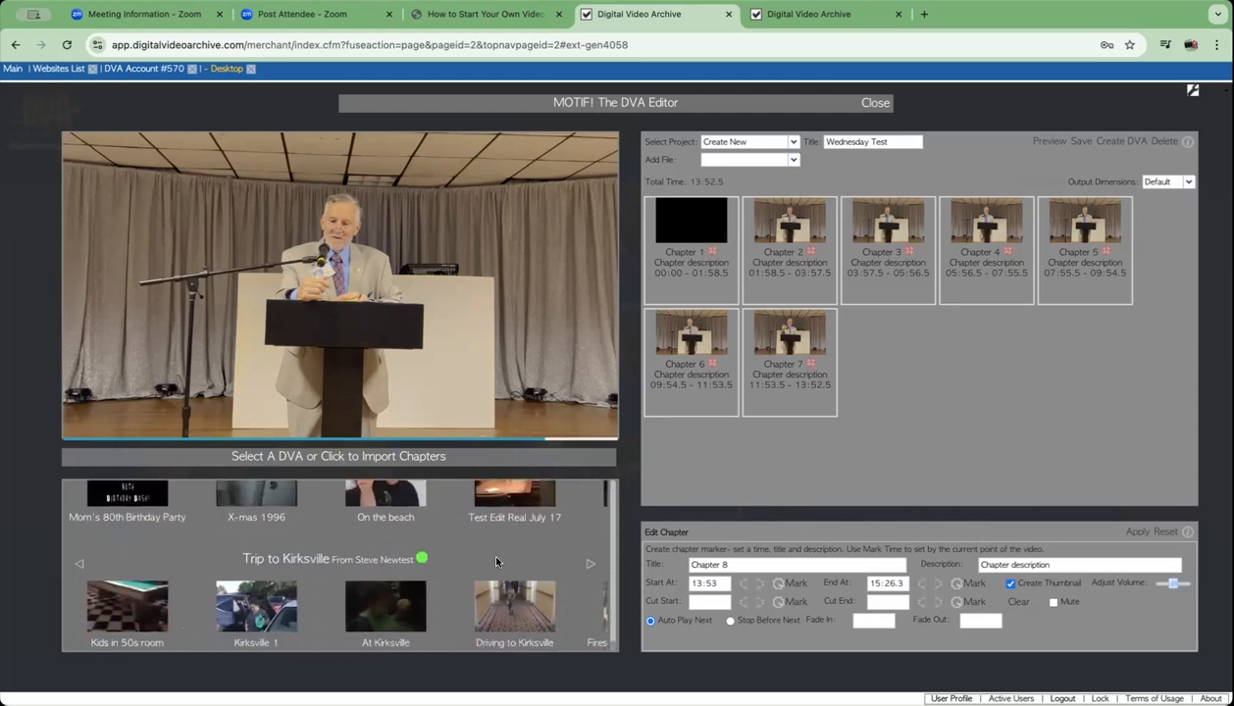
- Scroll back to the Class of 1974 row and page its carousel to reveal Class Reunion 2015
scroll(495, 563, up, 6)
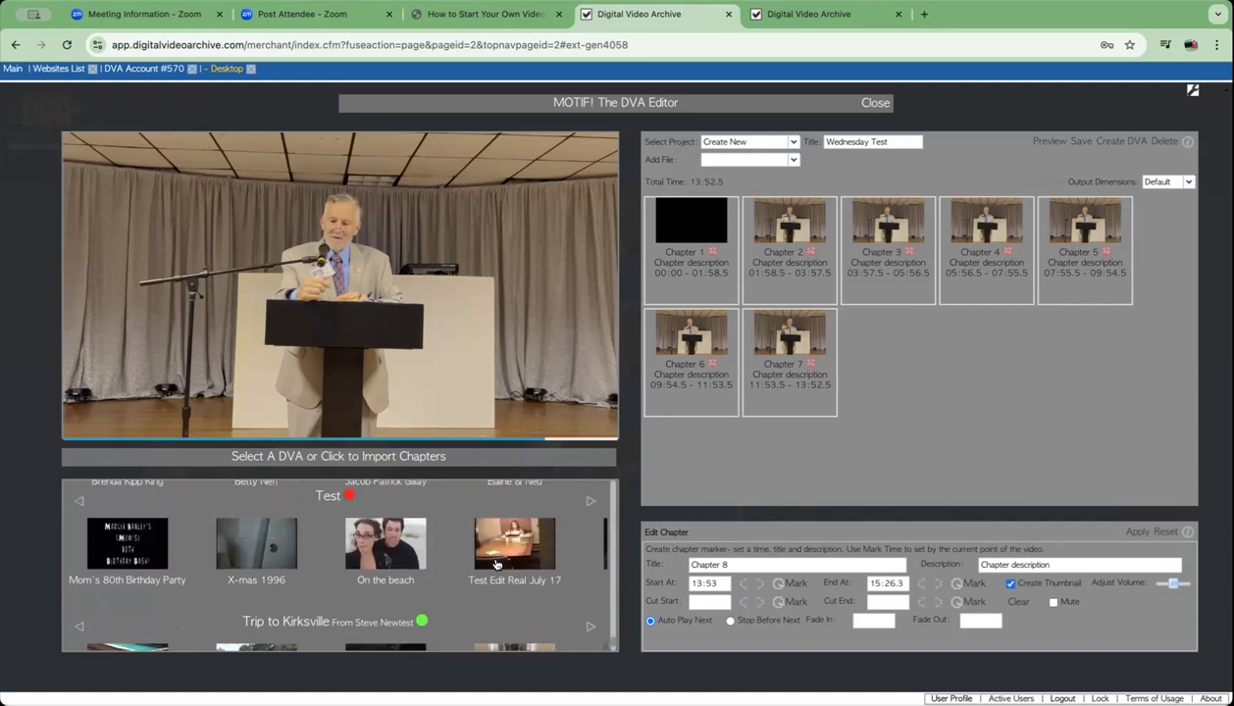
scroll(496, 564, up, 8)
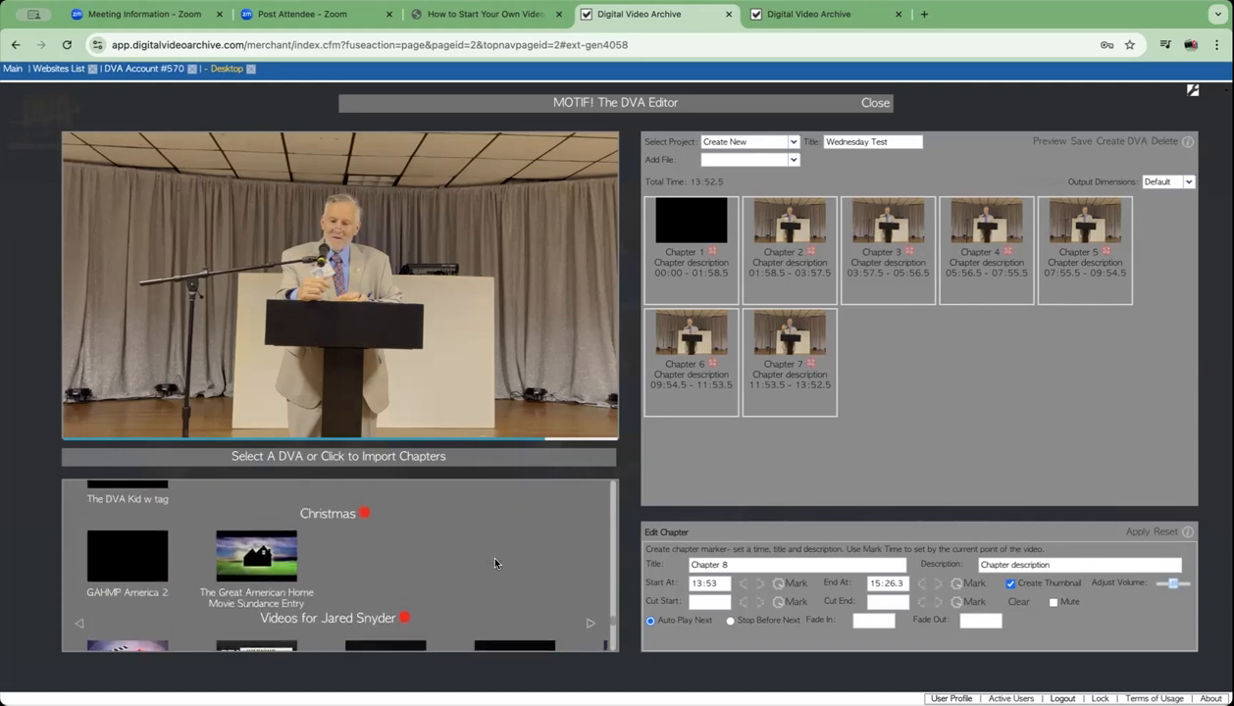
scroll(496, 563, up, 10)
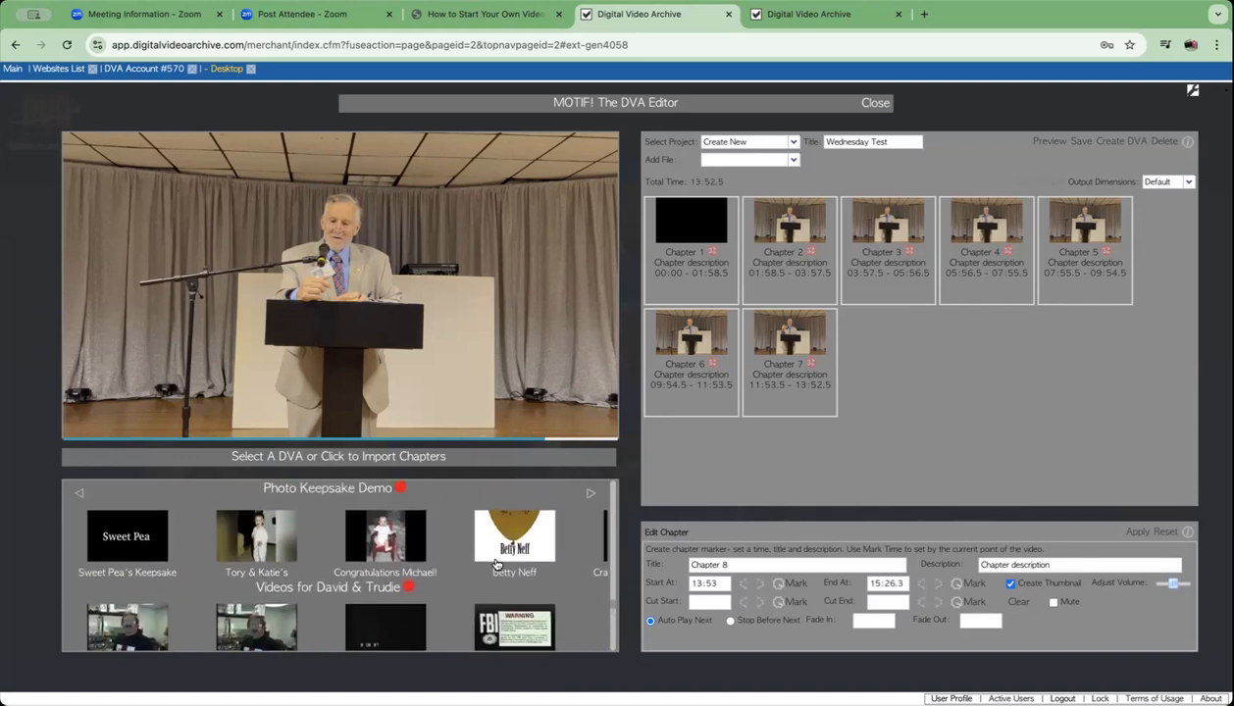
scroll(495, 563, up, 10)
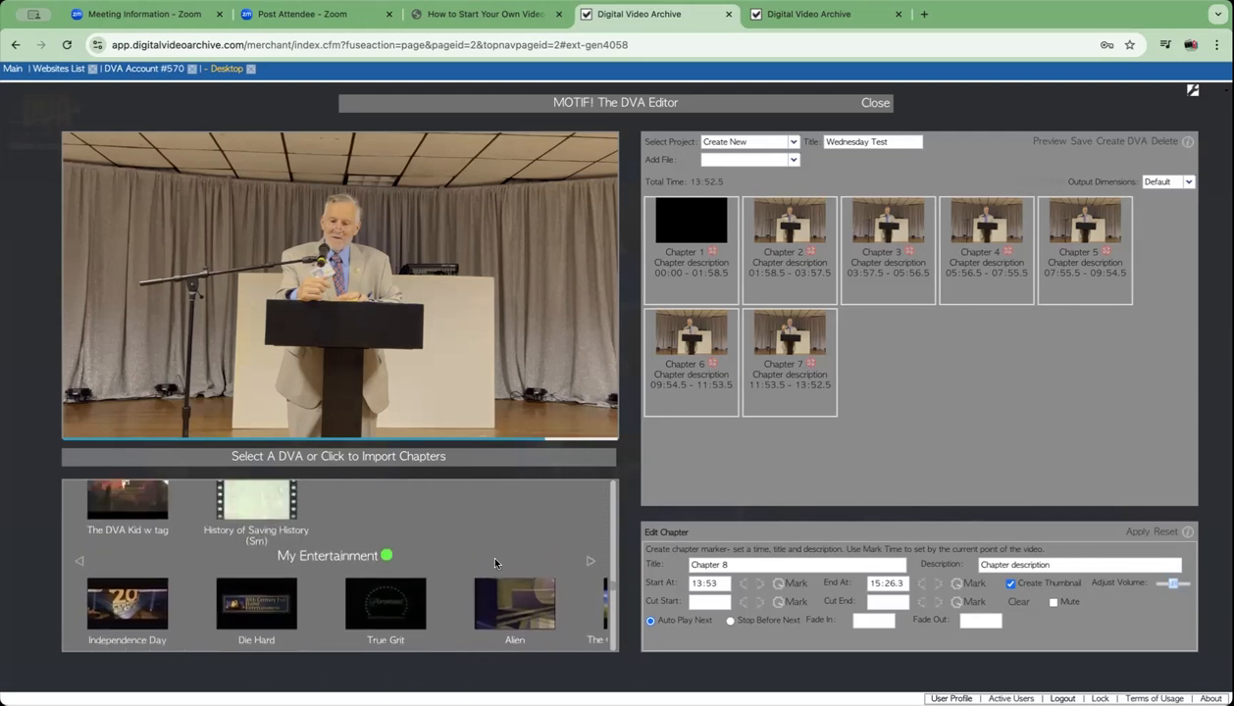
scroll(496, 563, up, 6)
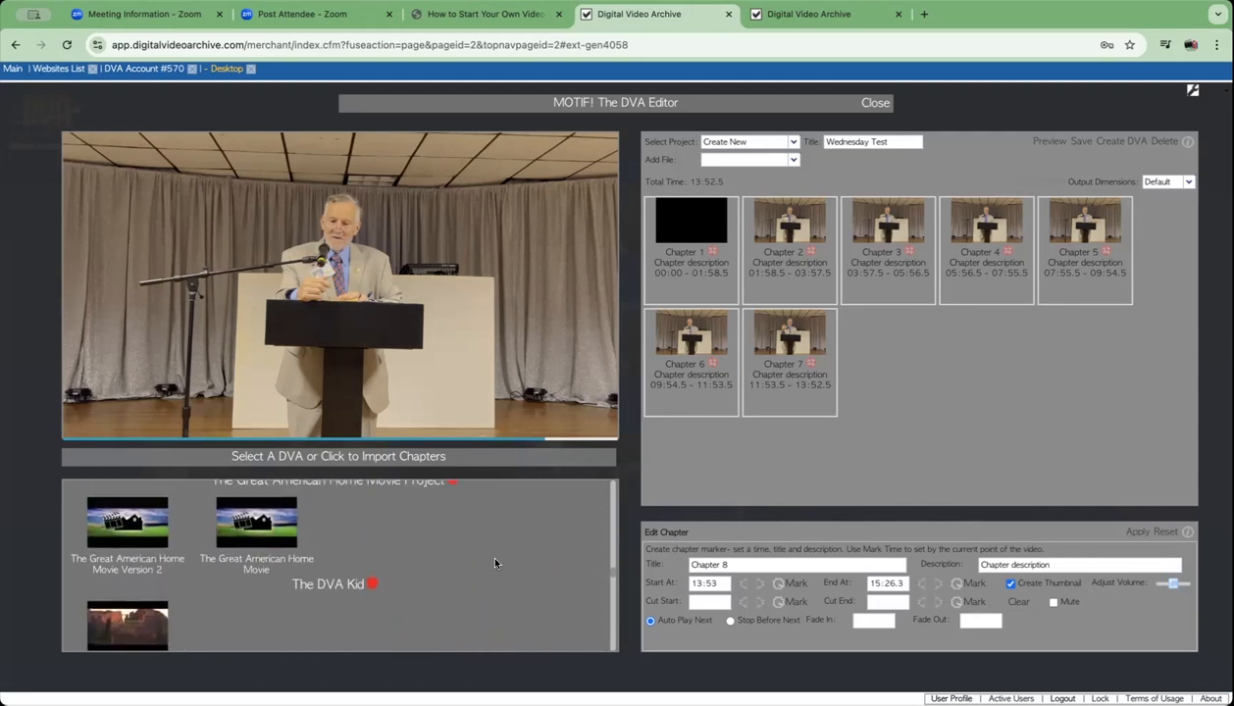
scroll(495, 563, up, 8)
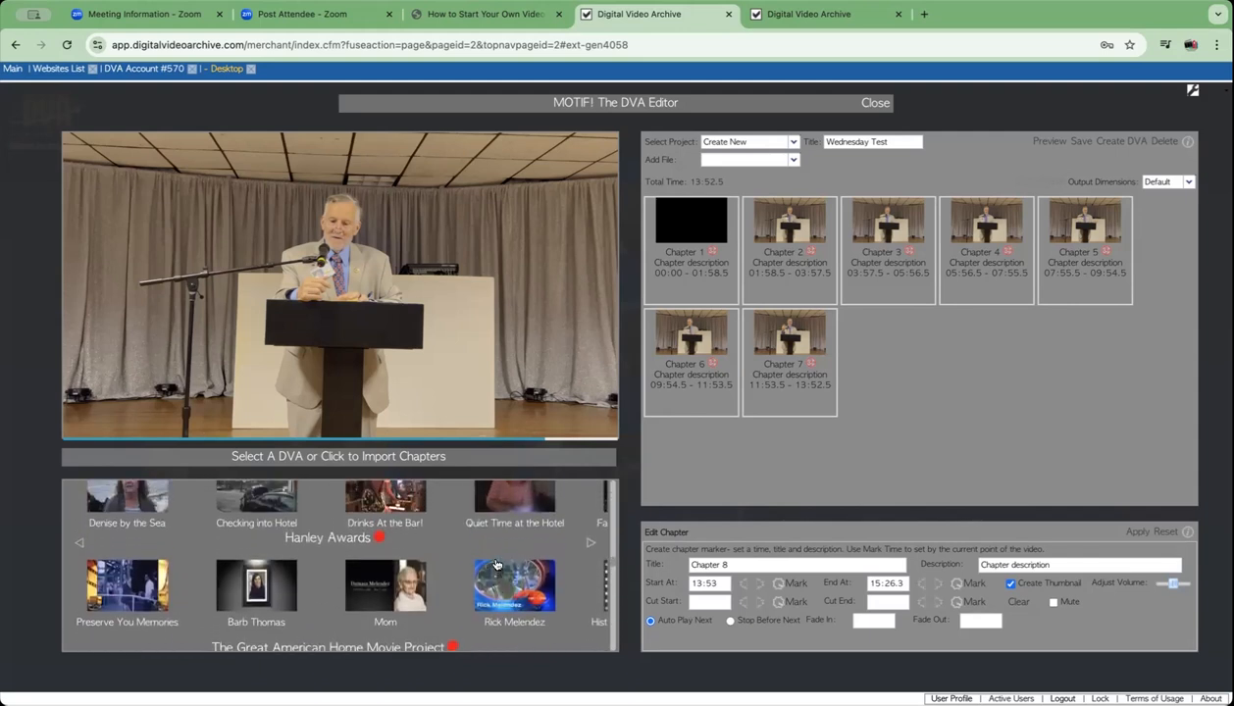
scroll(496, 564, up, 5)
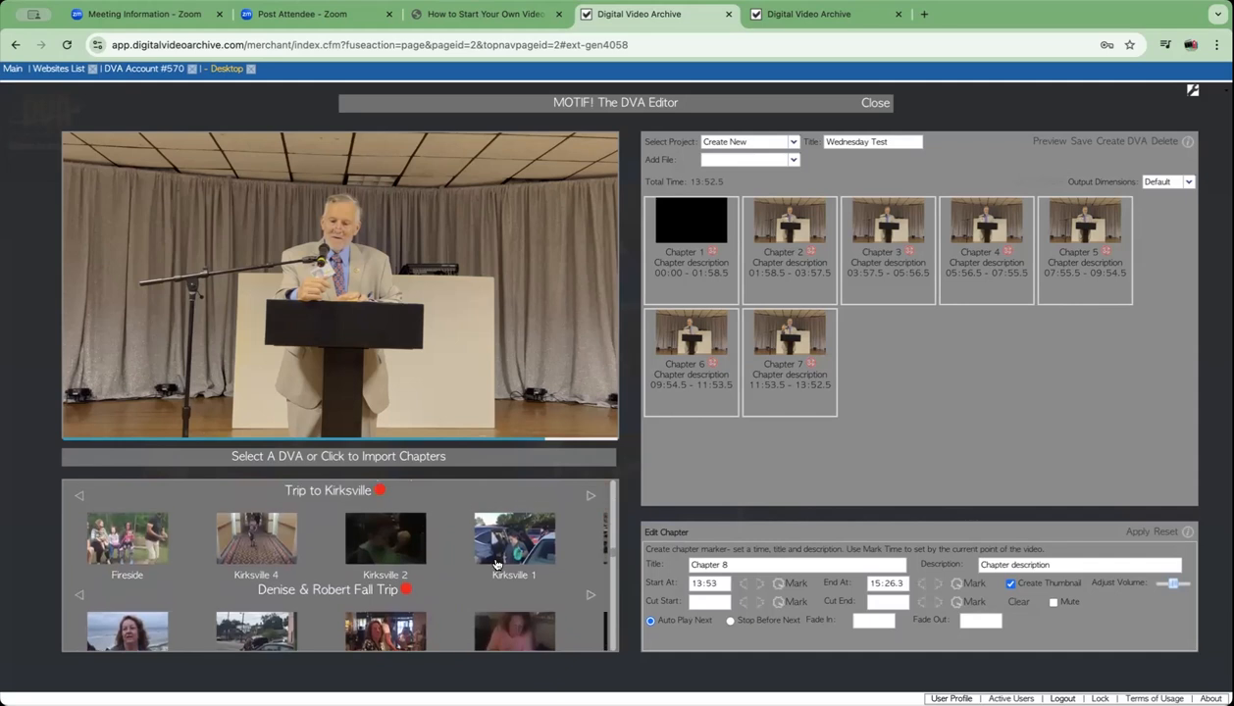
scroll(495, 563, up, 6)
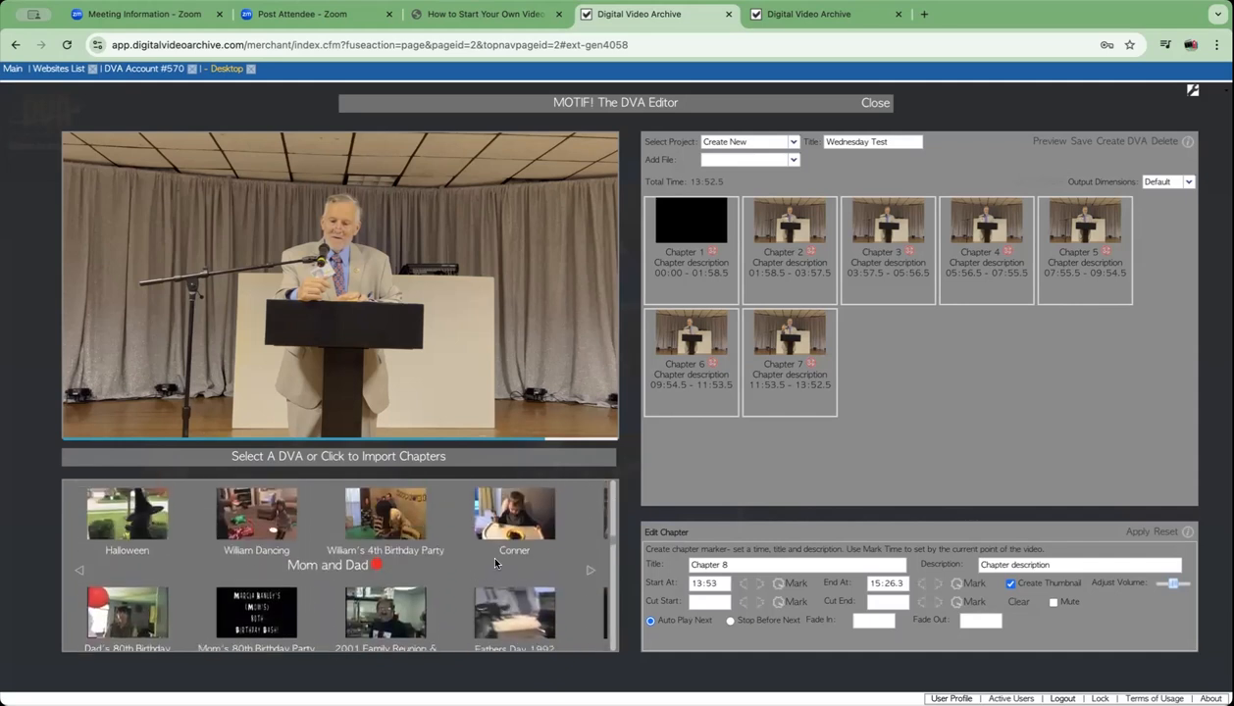
scroll(495, 563, up, 4)
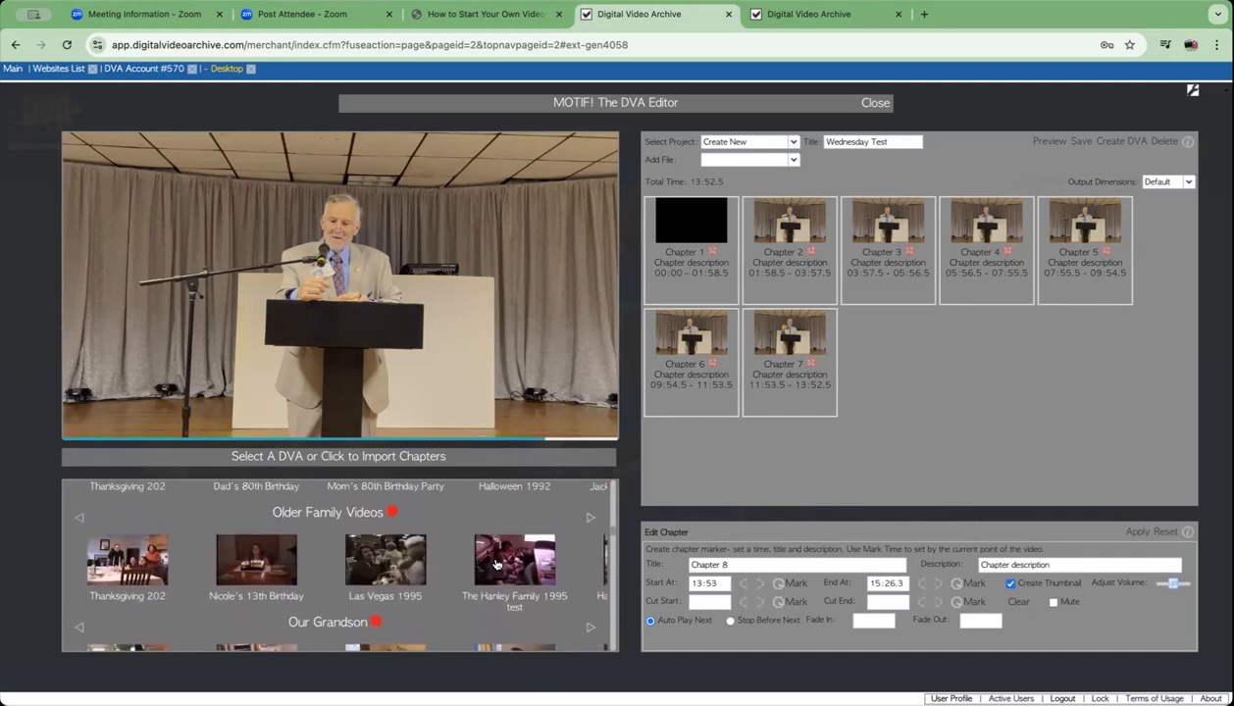
scroll(495, 564, up, 6)
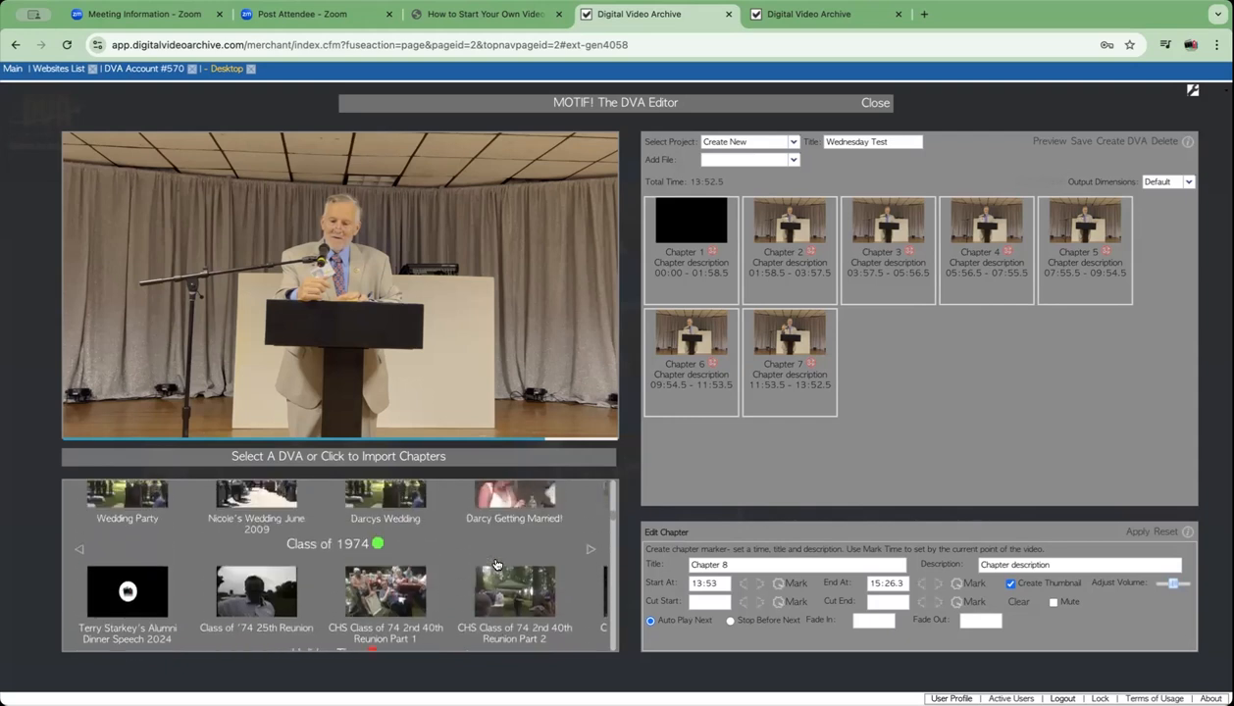
scroll(495, 564, down, 2)
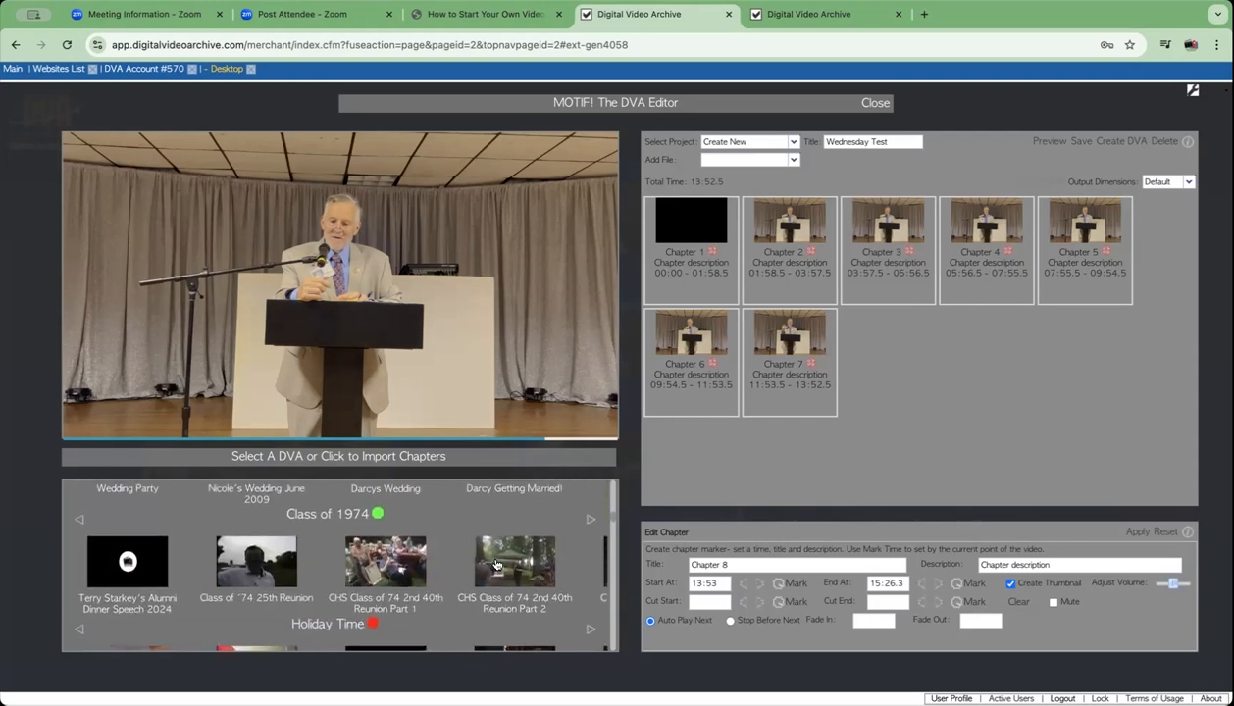
click(590, 516)
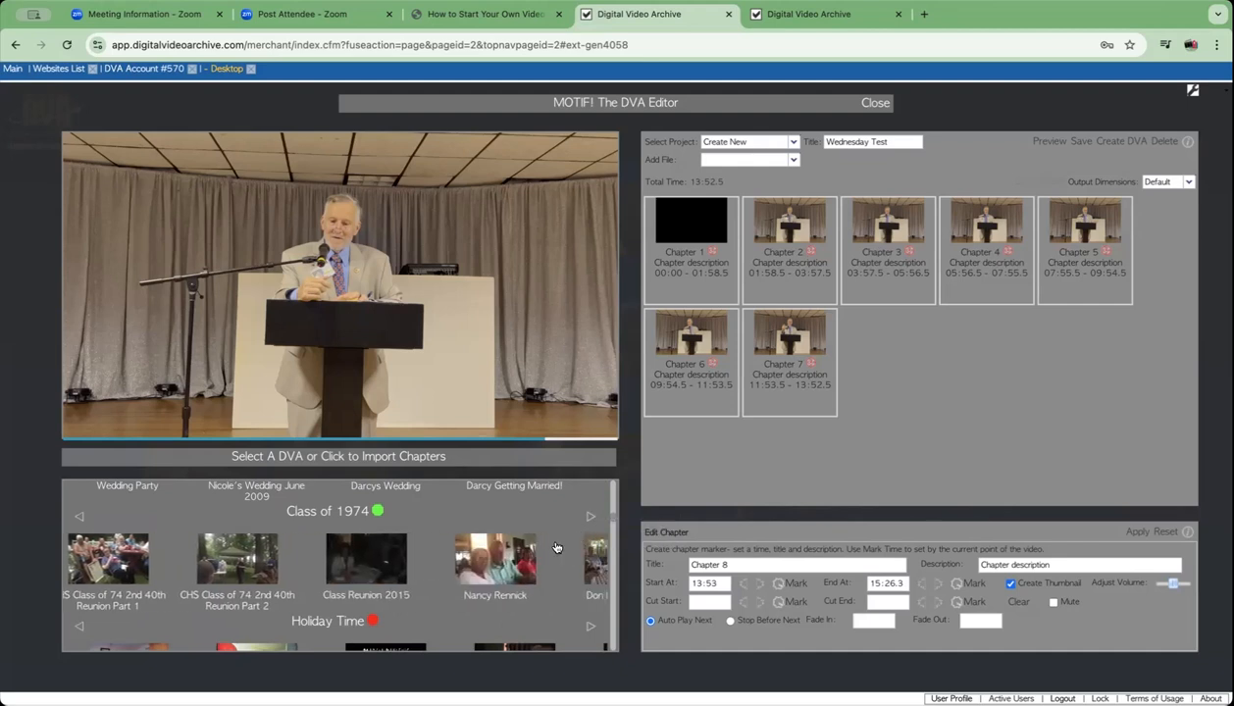
- Import the porch reunion video's Chapter 1 as an eighth tile after Chapter 7
click(495, 575)
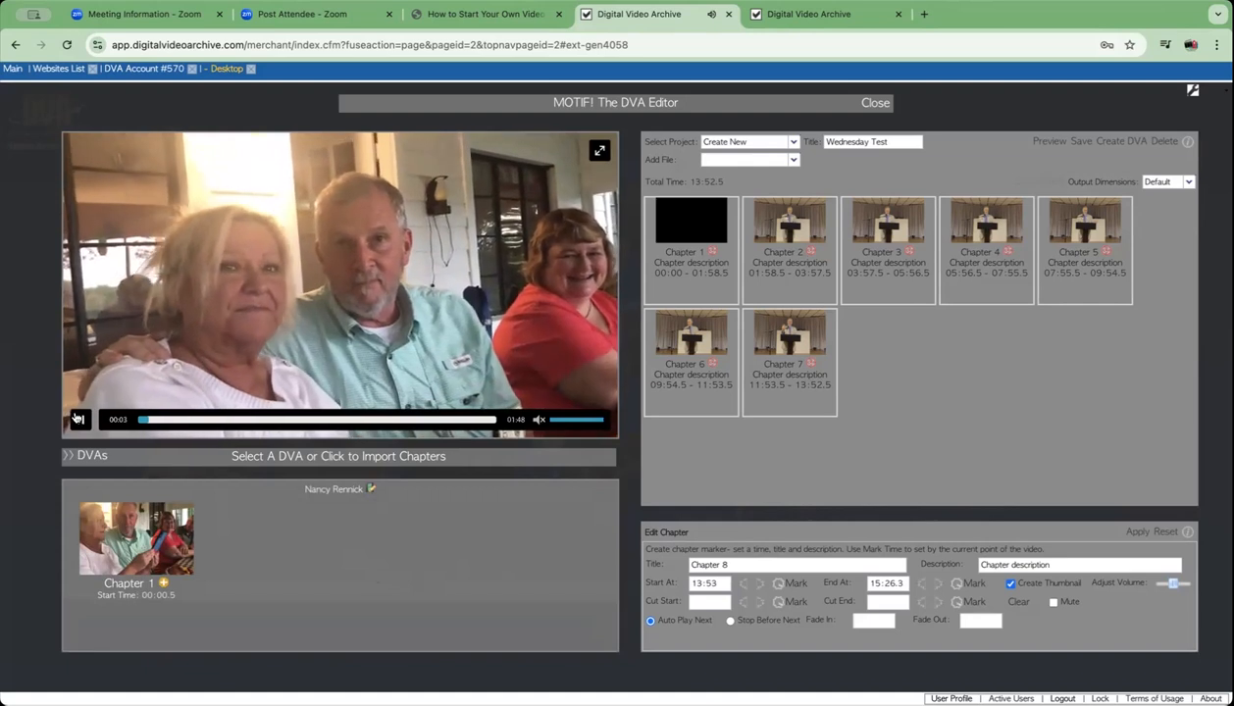
click(163, 584)
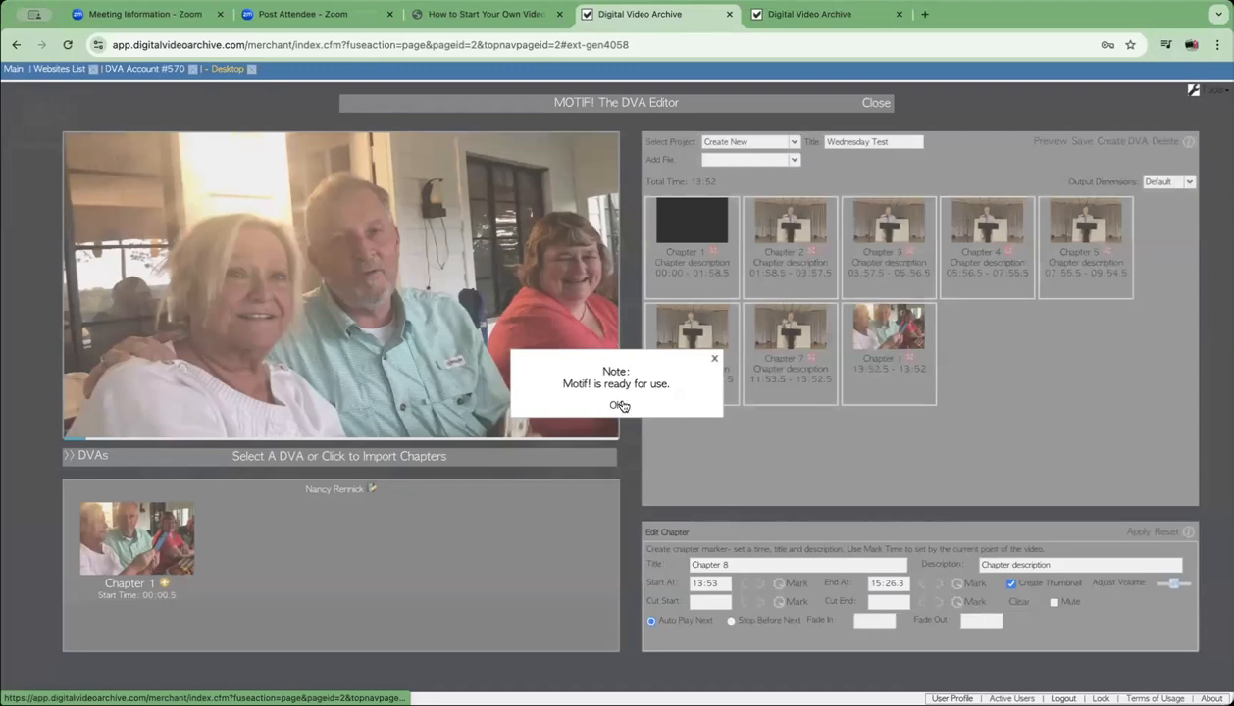
click(613, 404)
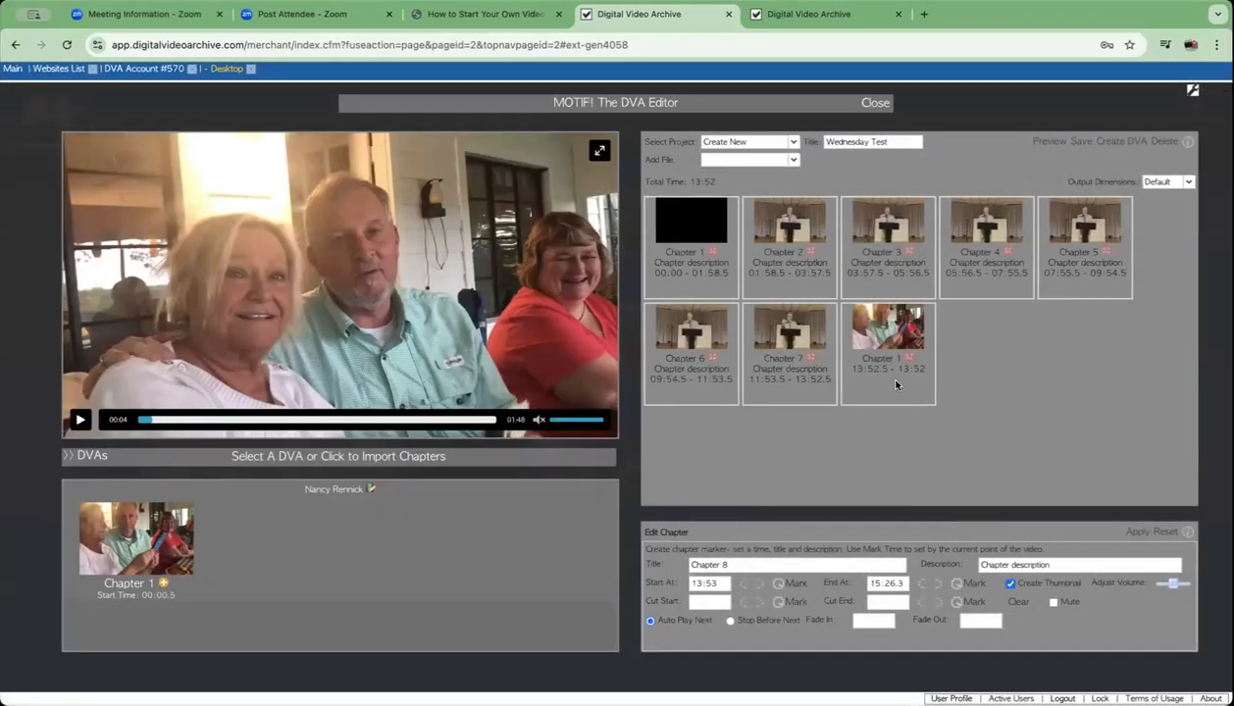
- Import Chapter 1 of the Class of 1974 lawn gathering video as a ninth tile
click(86, 457)
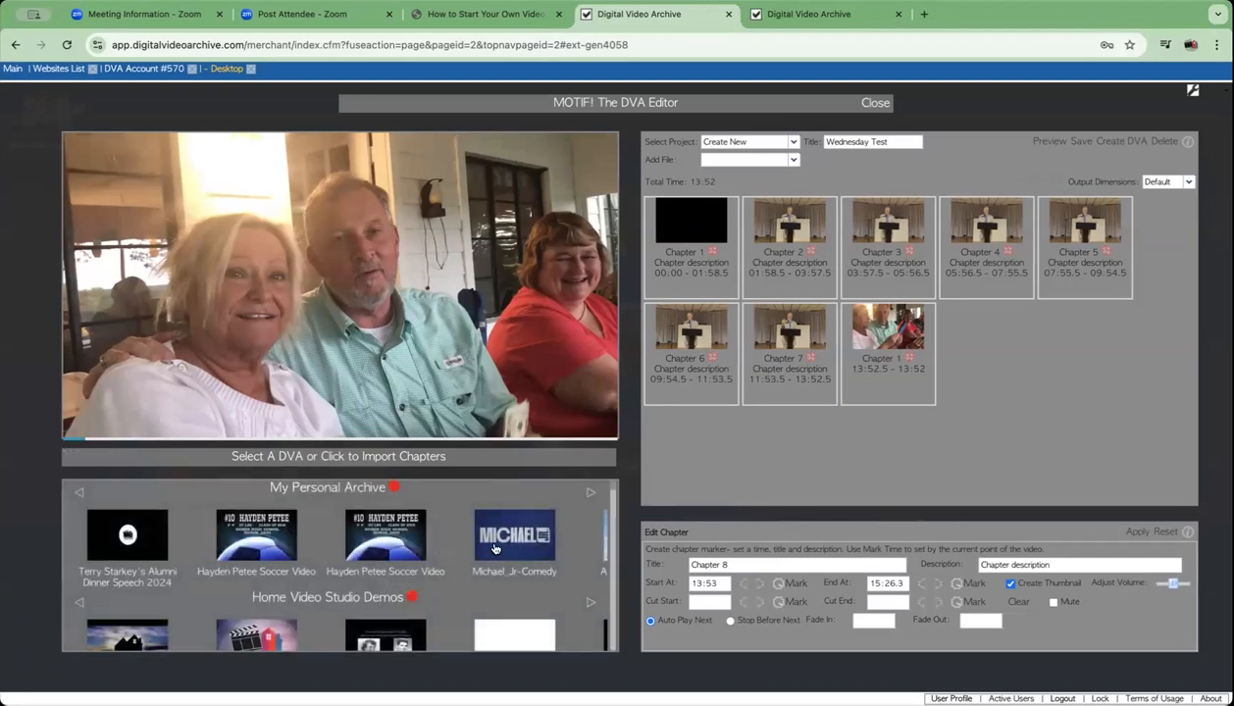
scroll(496, 549, down, 10)
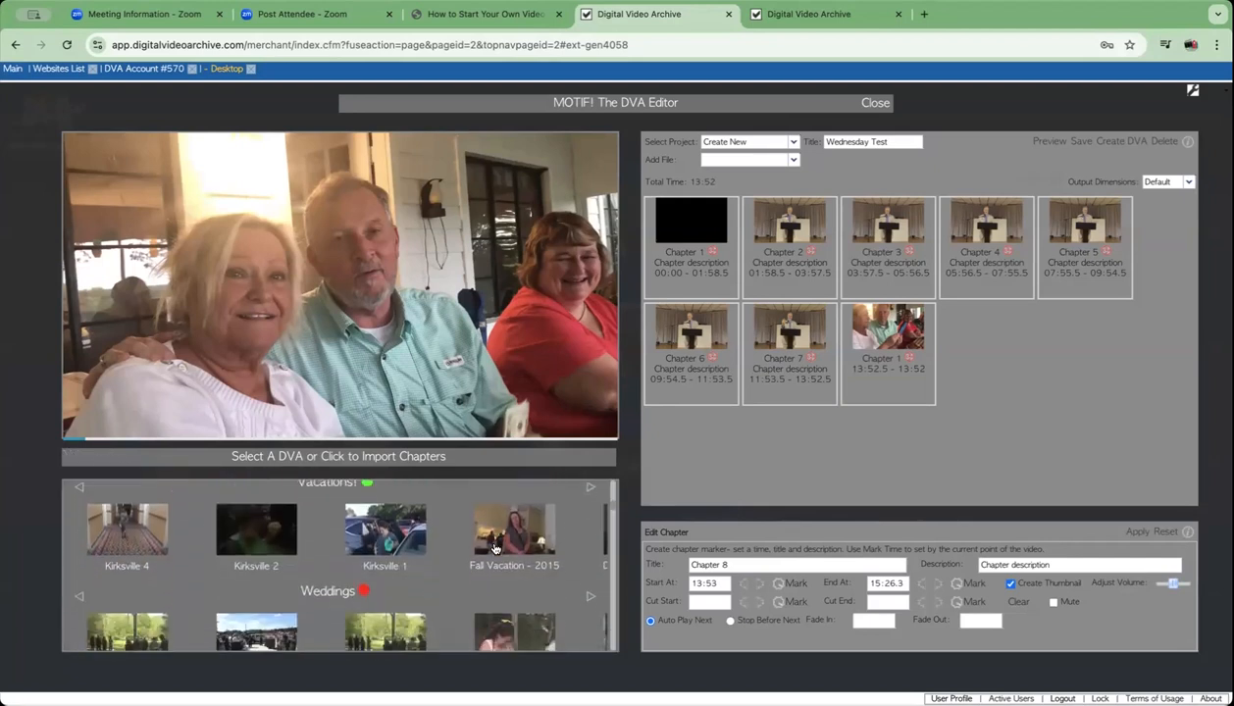
scroll(495, 549, down, 6)
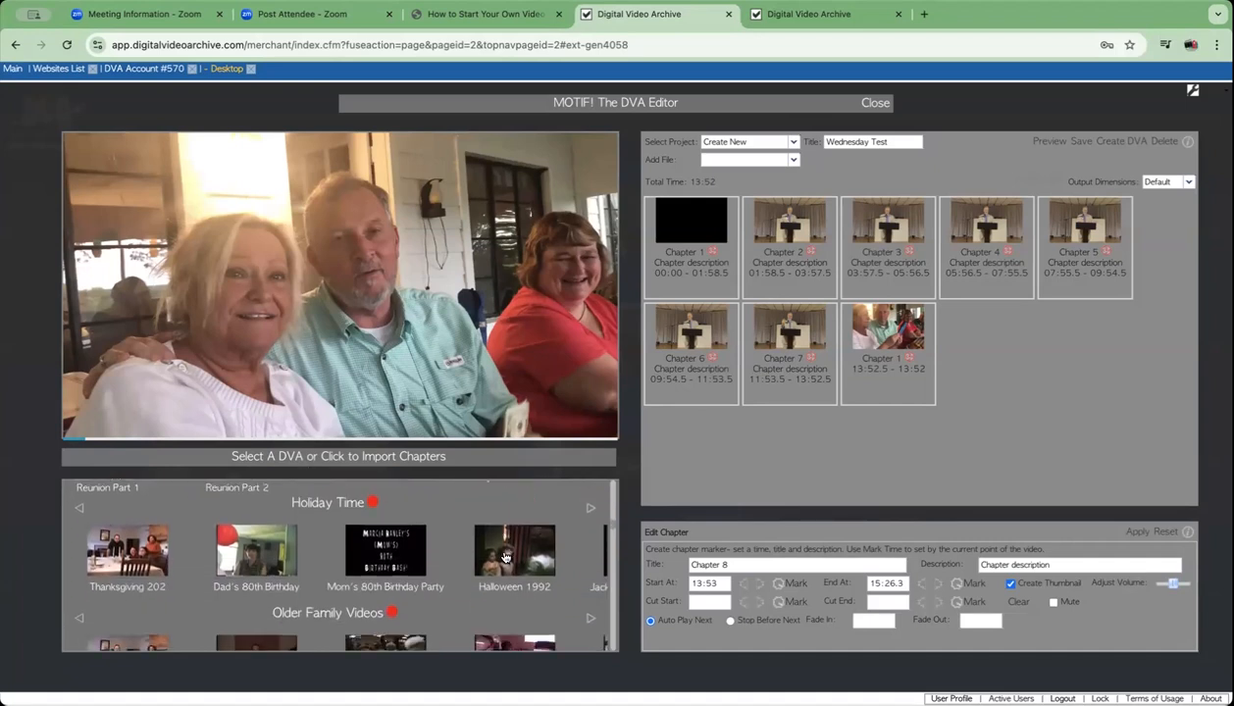
scroll(506, 557, down, 3)
scroll(506, 557, up, 4)
scroll(504, 557, up, 2)
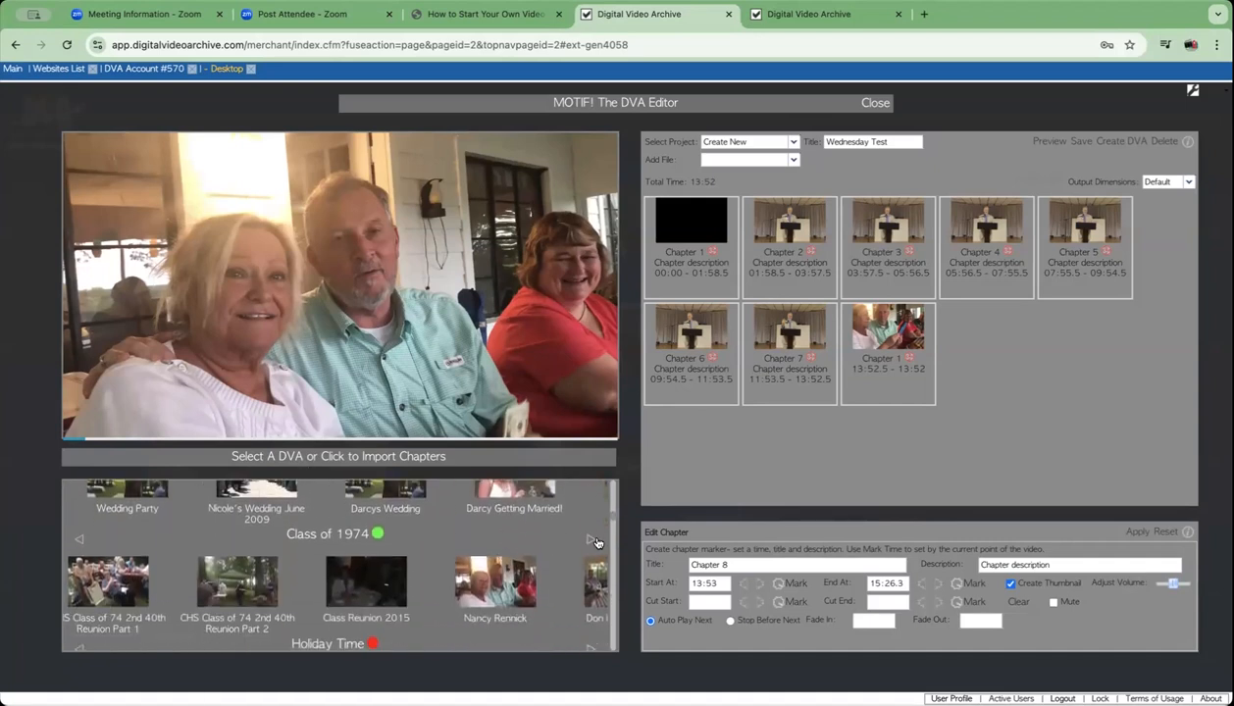
click(592, 541)
click(478, 596)
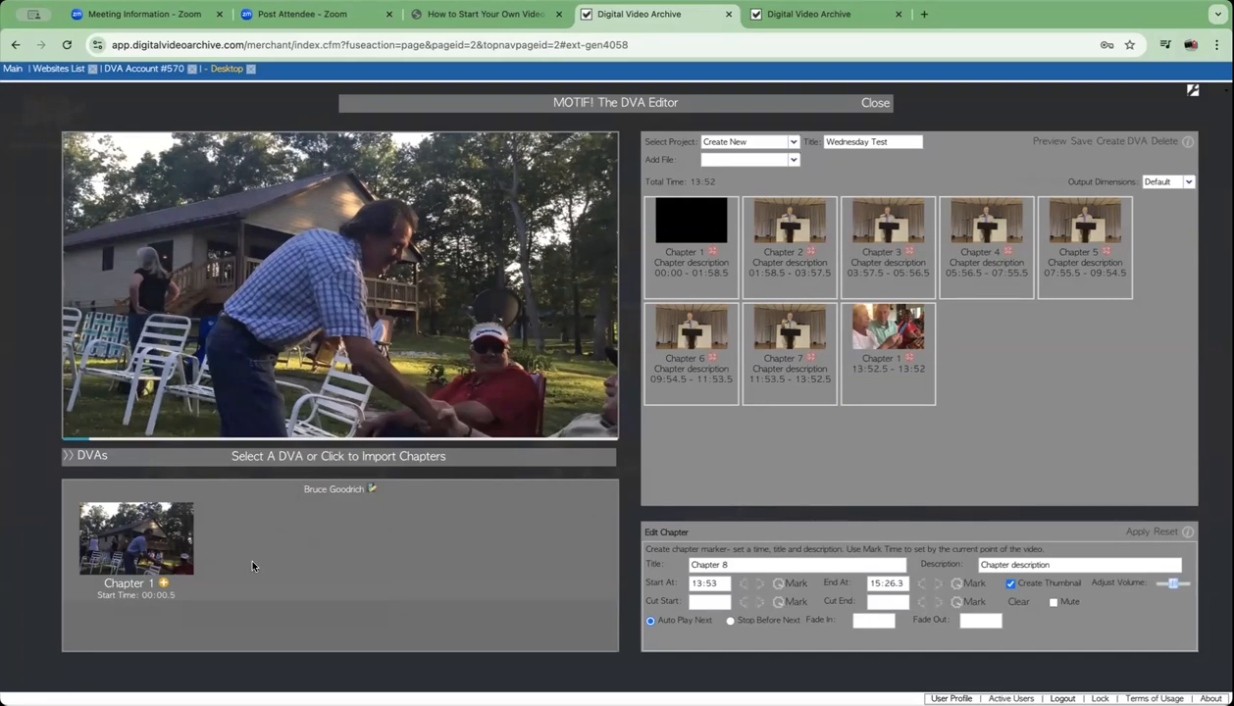
click(163, 584)
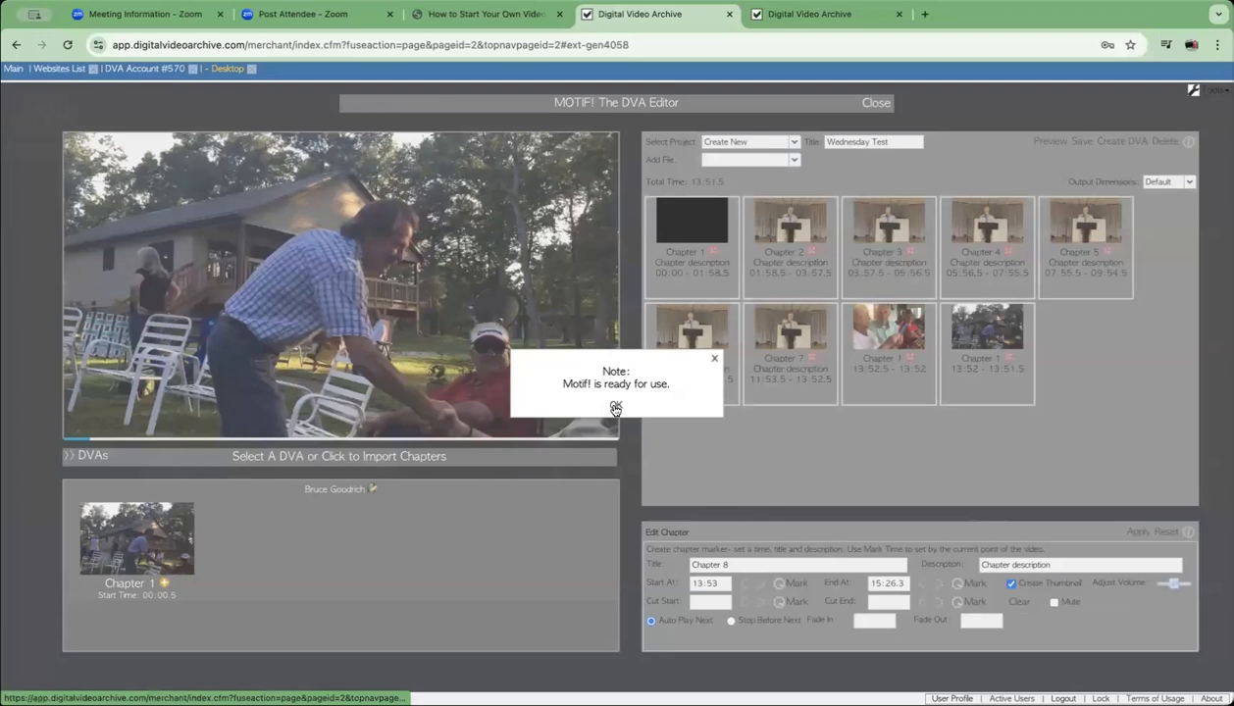
- Reorder the tiles so Chapter 3 sits fourth in the first row, ahead of the reunion chapter
click(614, 407)
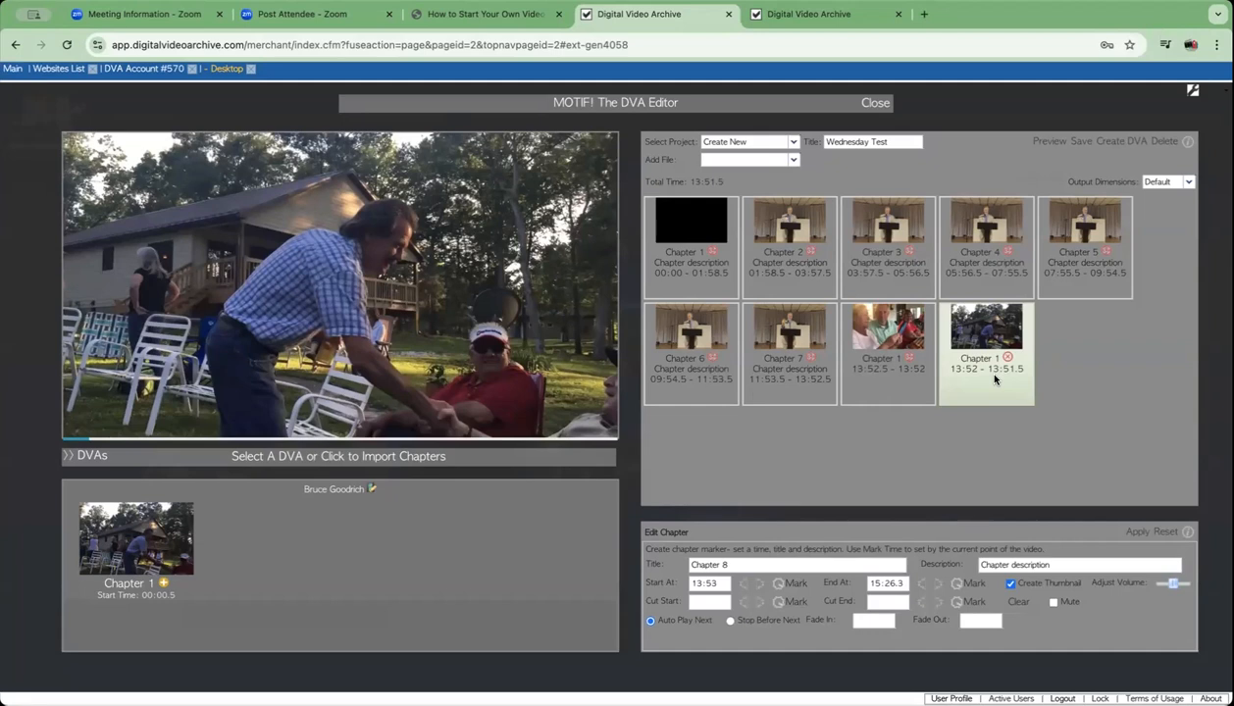
mouse_move(997, 378)
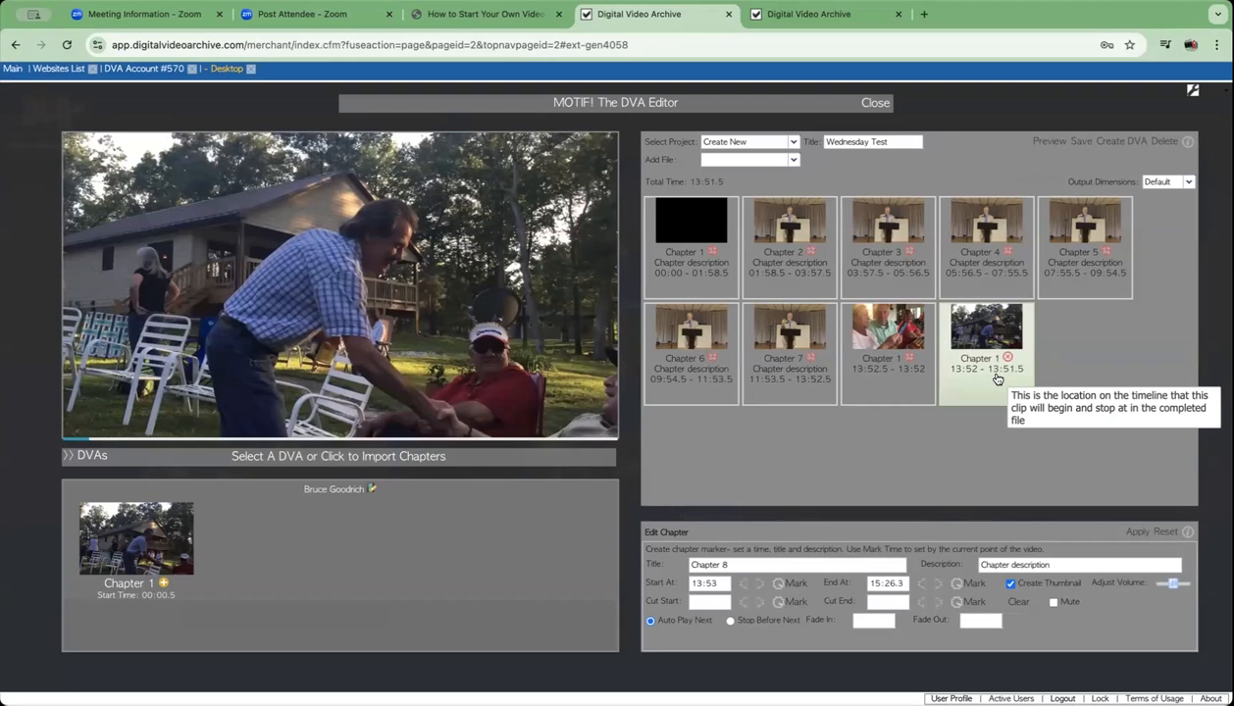
drag(973, 367, 863, 293)
drag(986, 340, 953, 256)
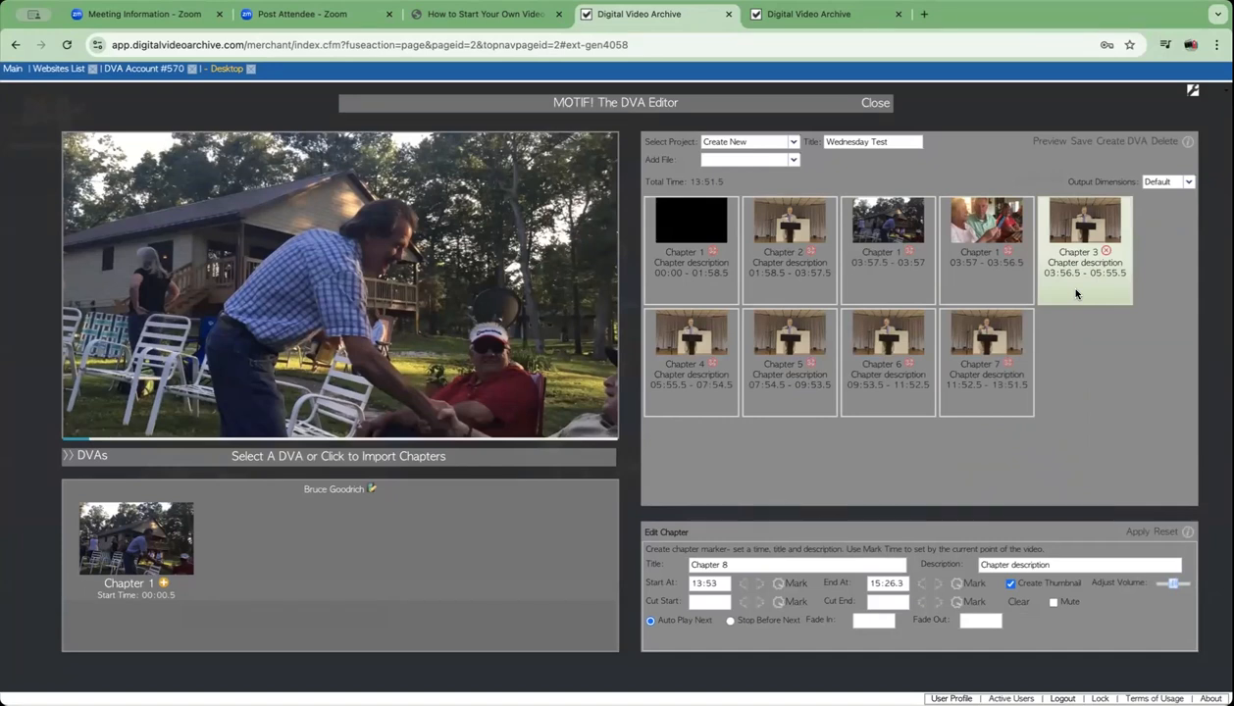
drag(1075, 293, 961, 305)
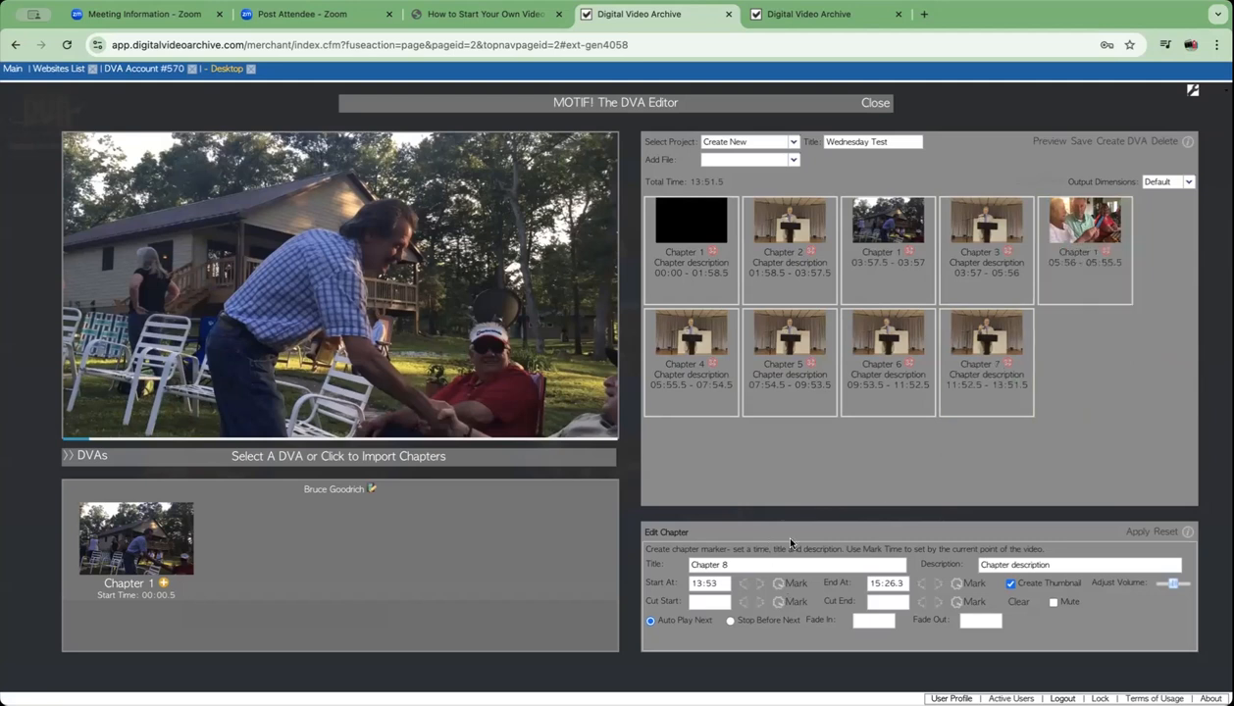
- Load the porch reunion chapter into Edit Chapter, preview it to 00:10, and select its title
click(1082, 231)
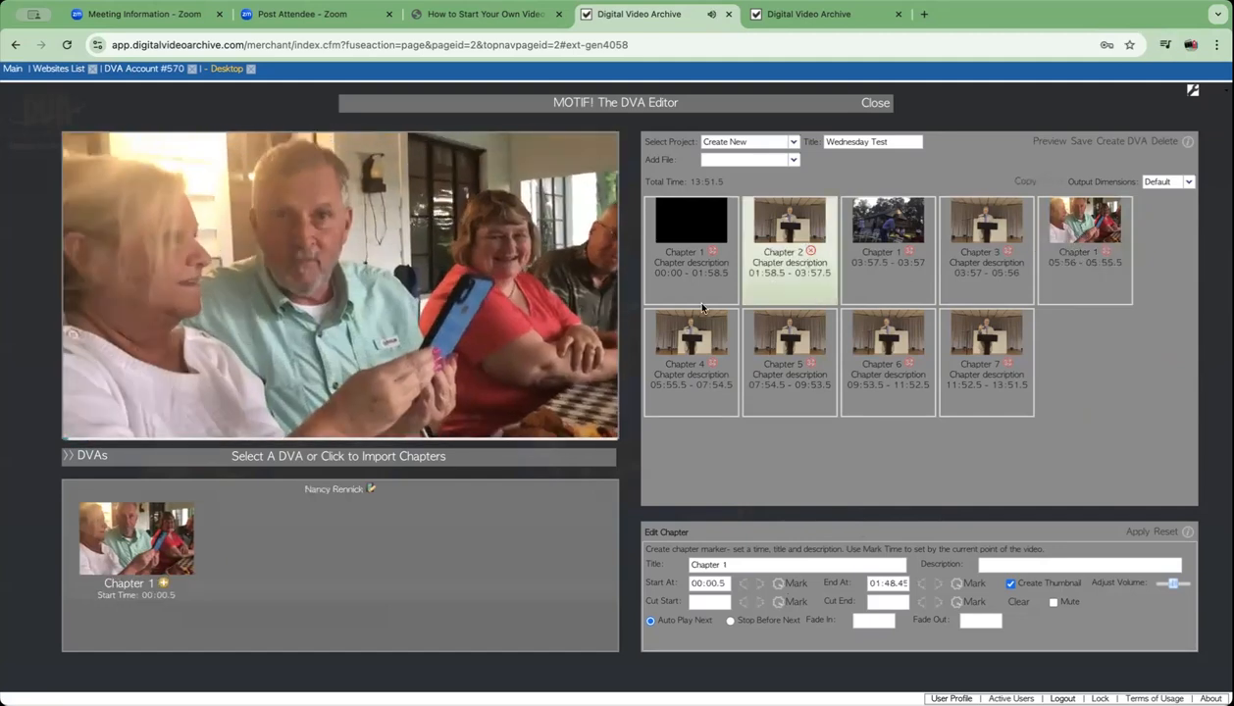
click(81, 420)
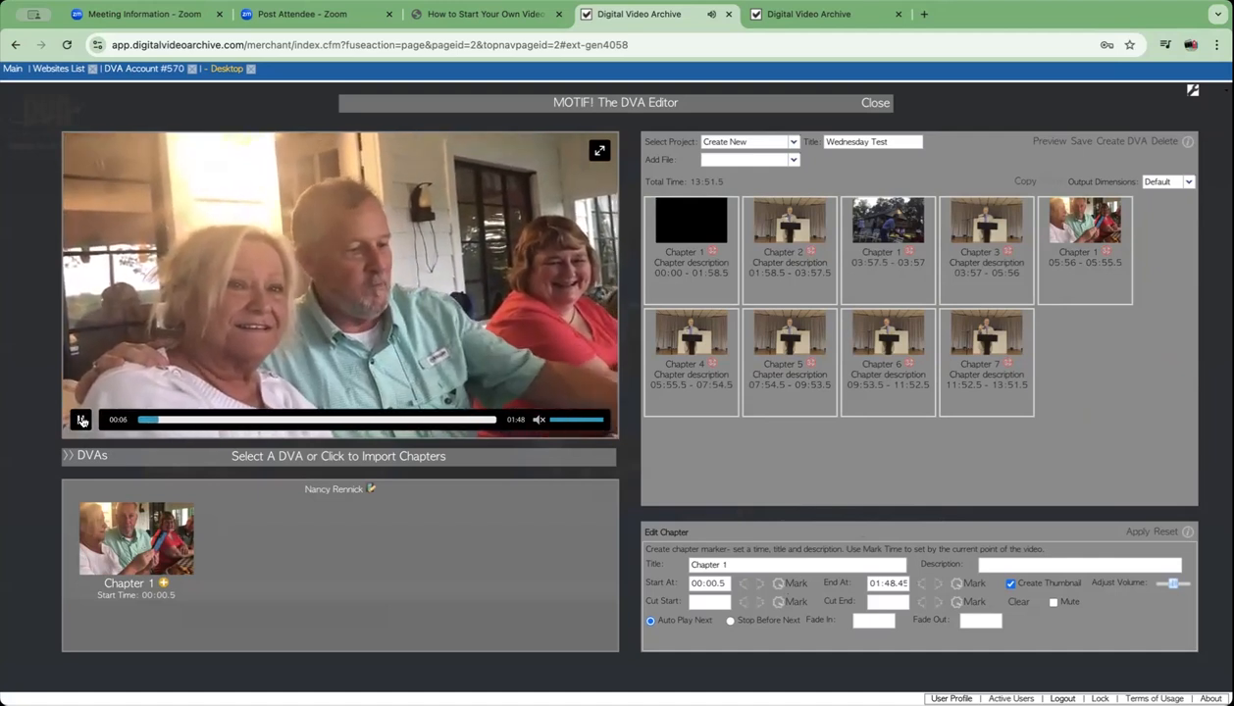
click(81, 420)
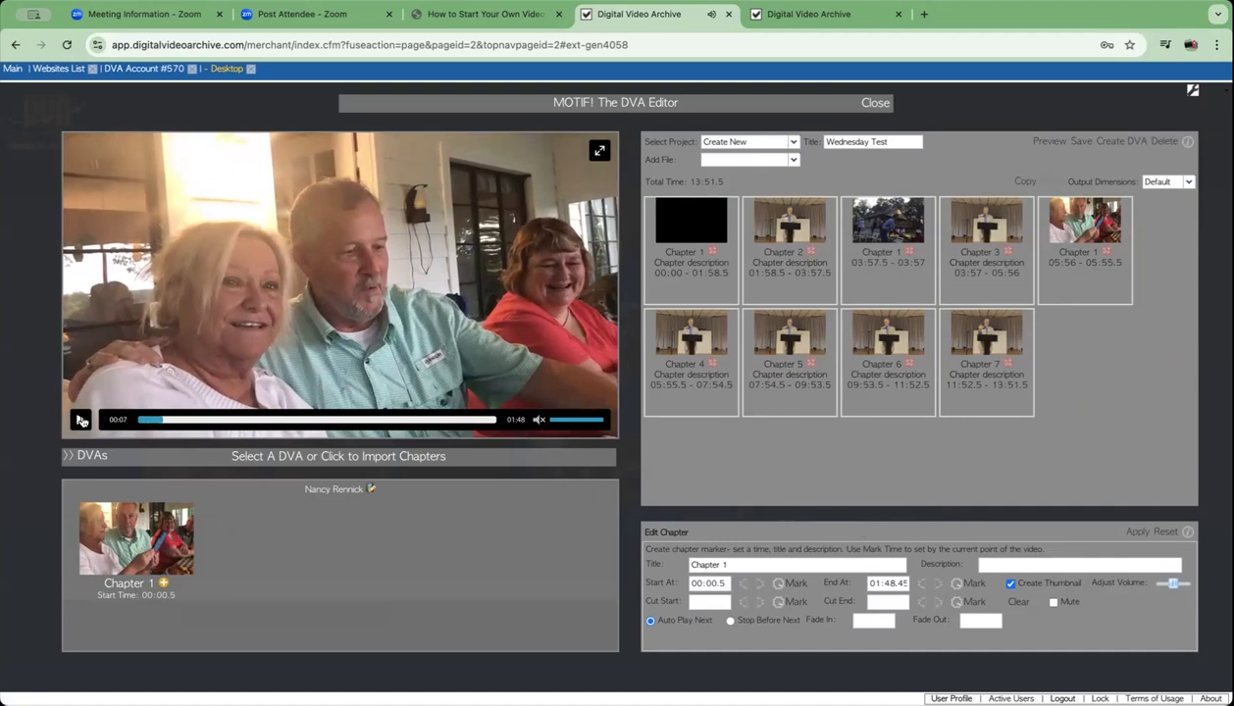
click(81, 420)
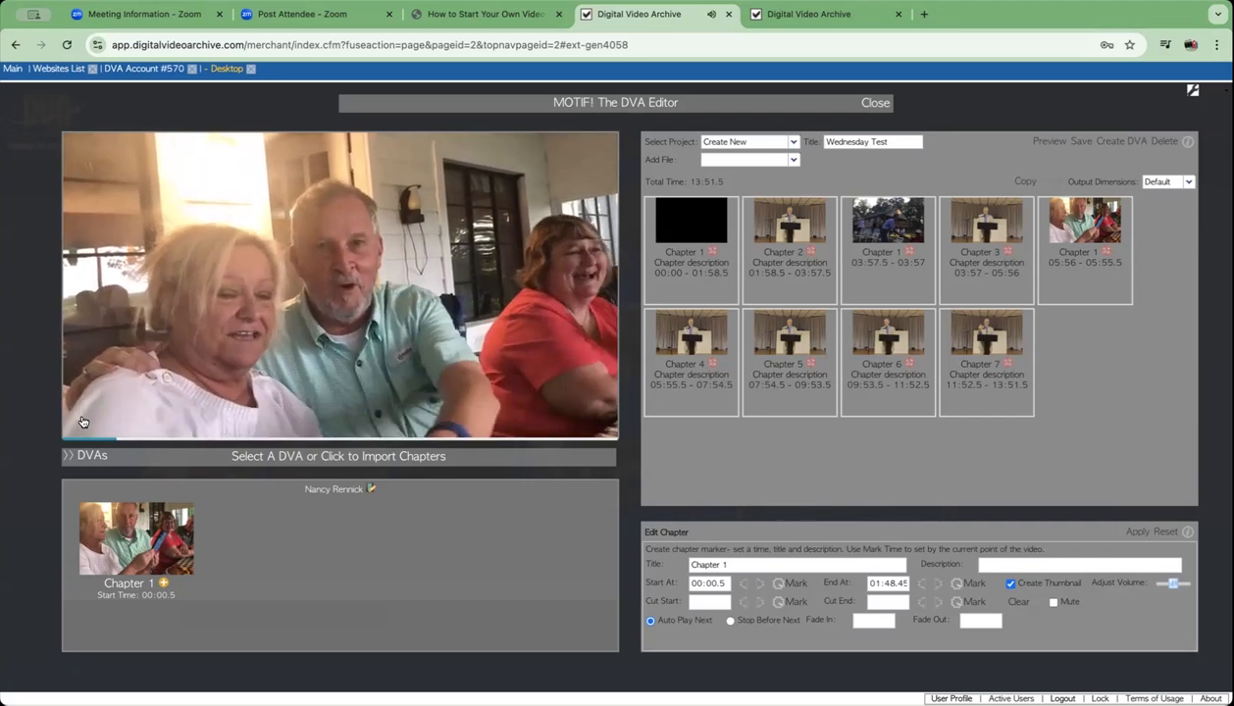
click(82, 421)
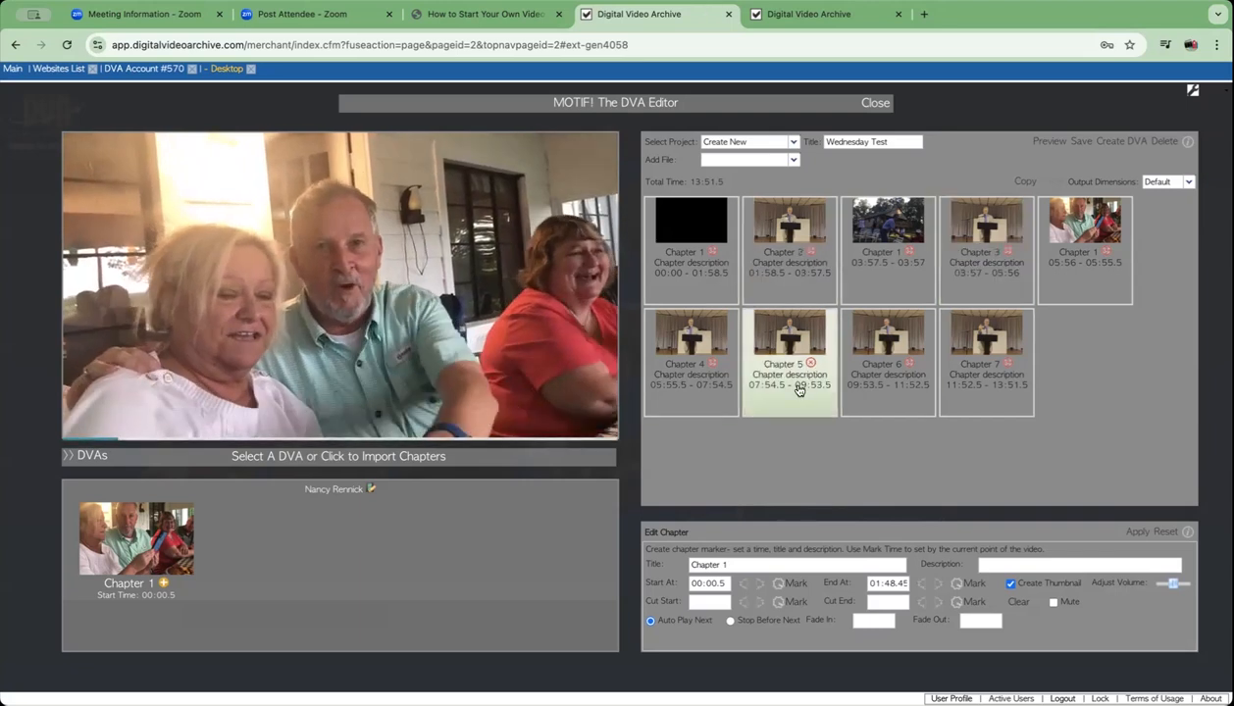
drag(734, 564, 679, 566)
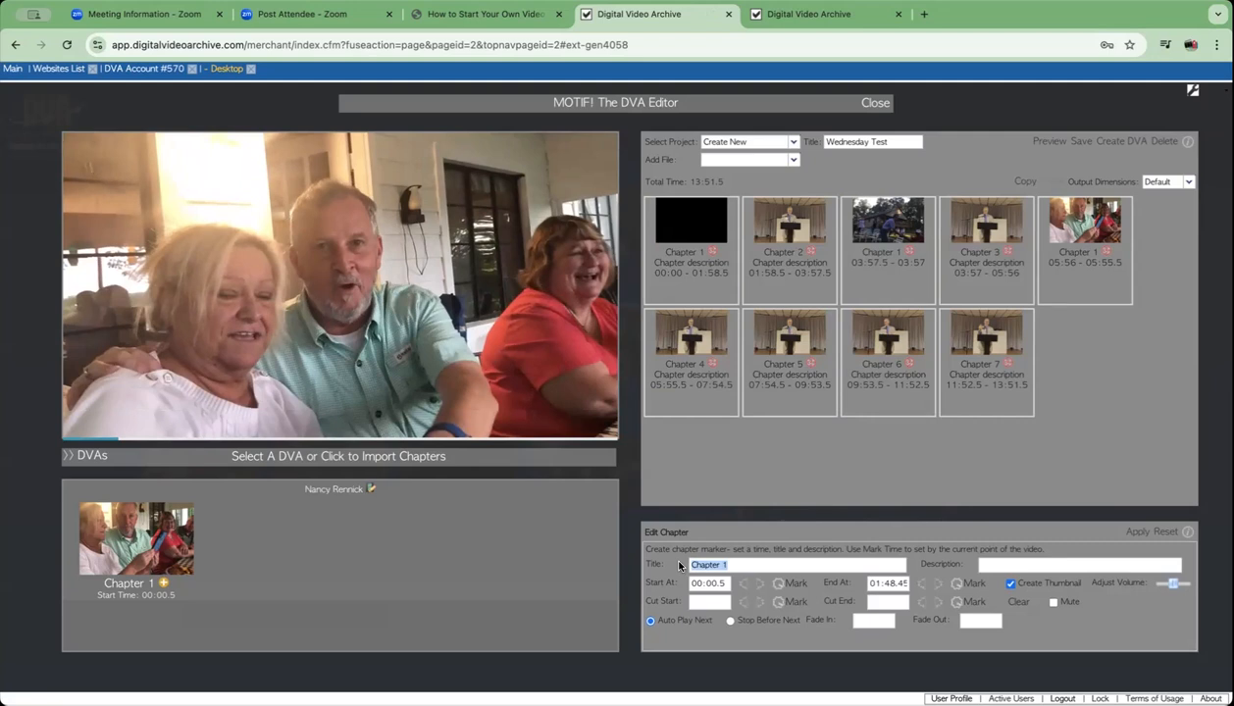
- Retitle the chapter as Chapter 5 with both guests' names and mark its start at 00:10.88
click(752, 564)
key(BackSpace)
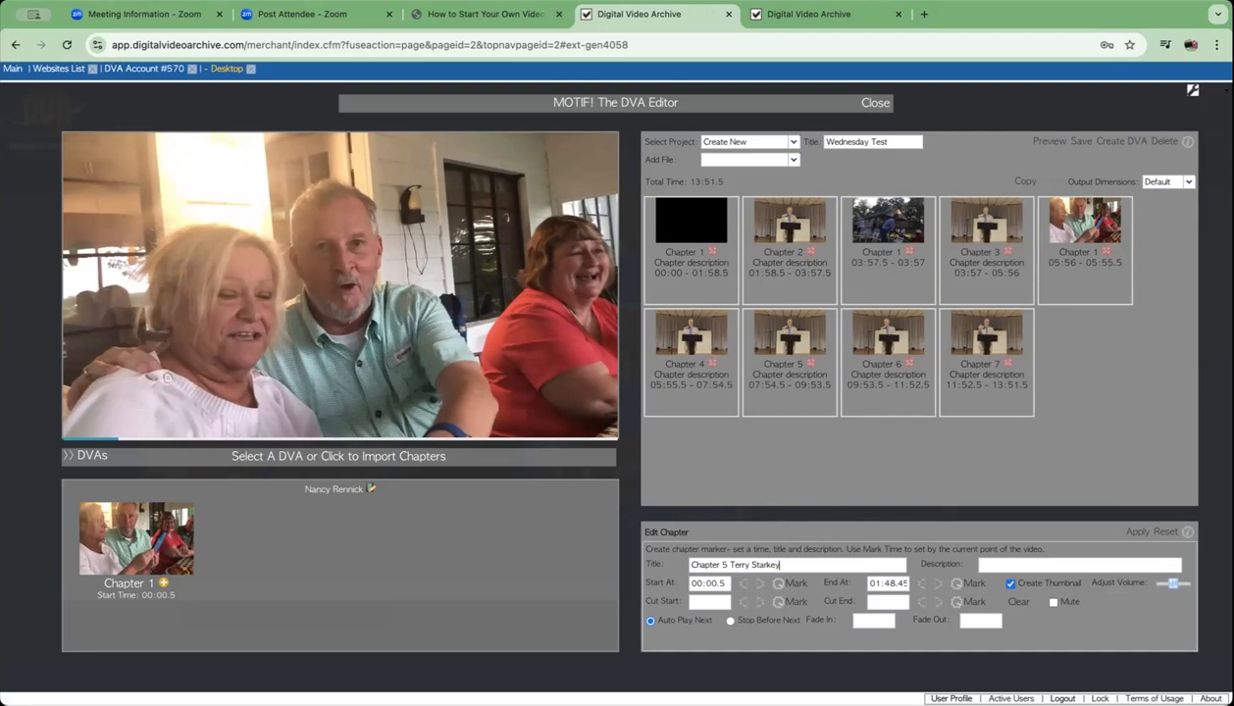
text( and Nancy)
click(790, 583)
- Play and scrub the clip forward to 00:47 to locate the chapter's end point
mouse_move(422, 374)
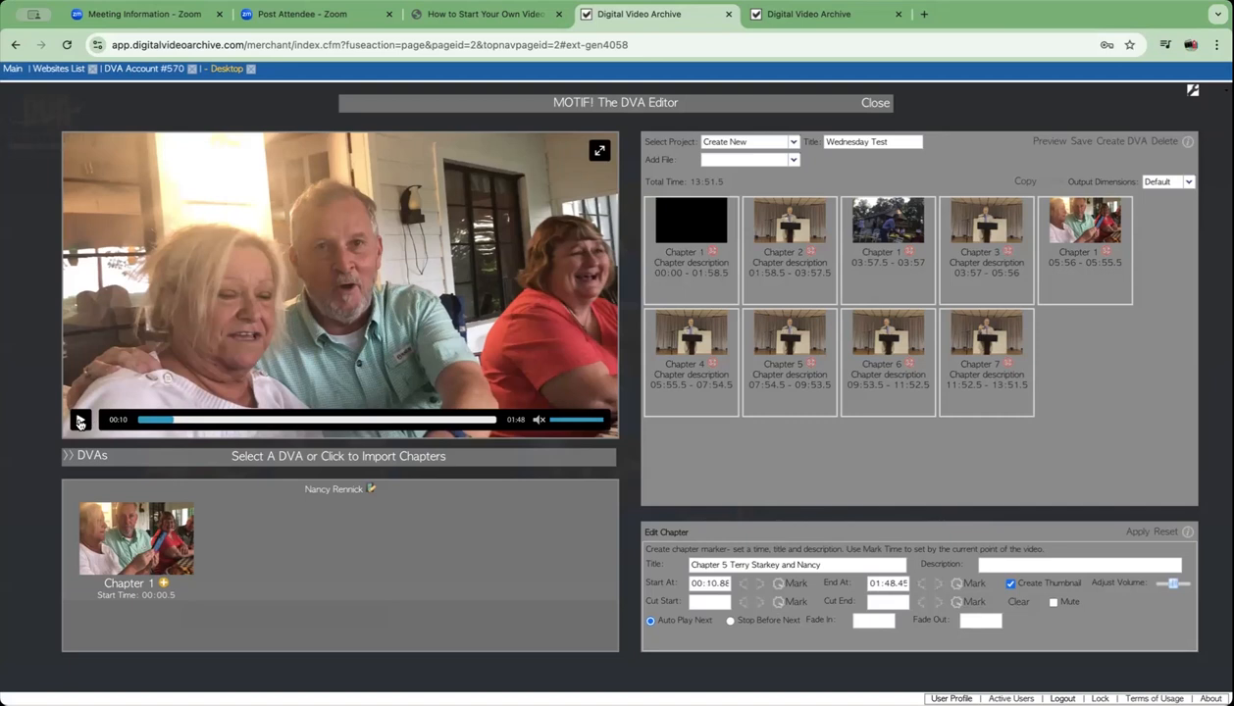
click(81, 420)
click(80, 420)
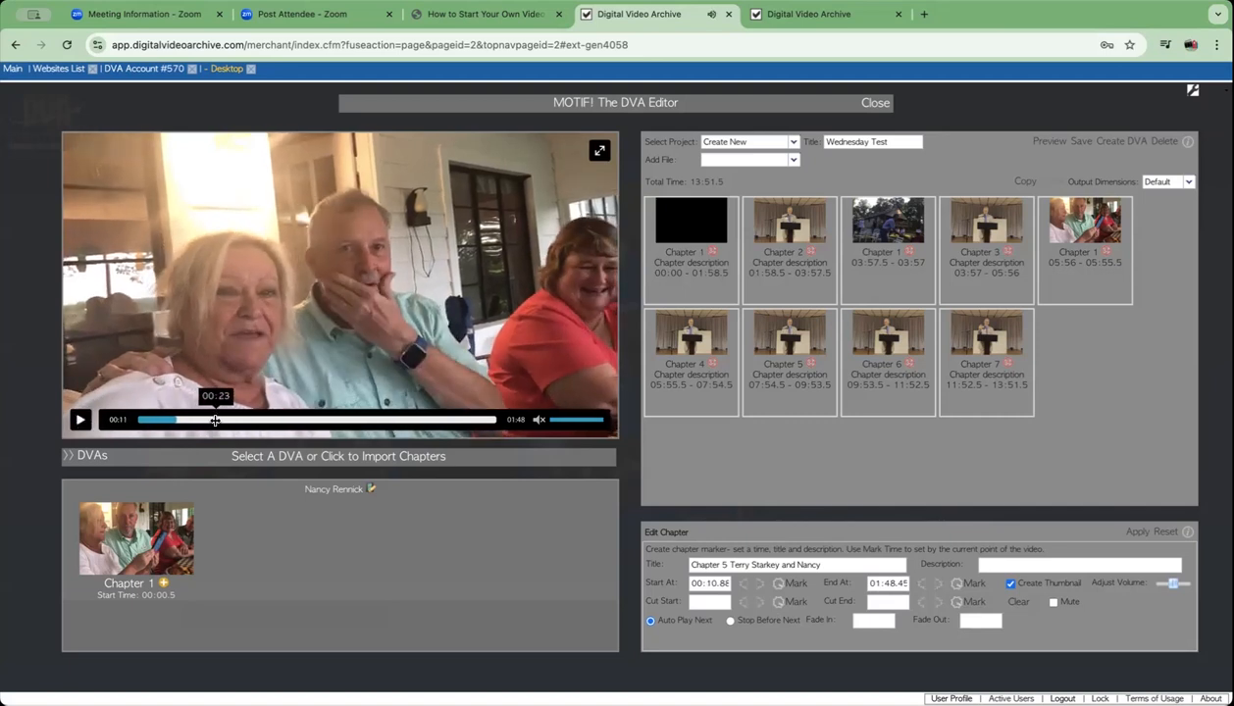
click(224, 420)
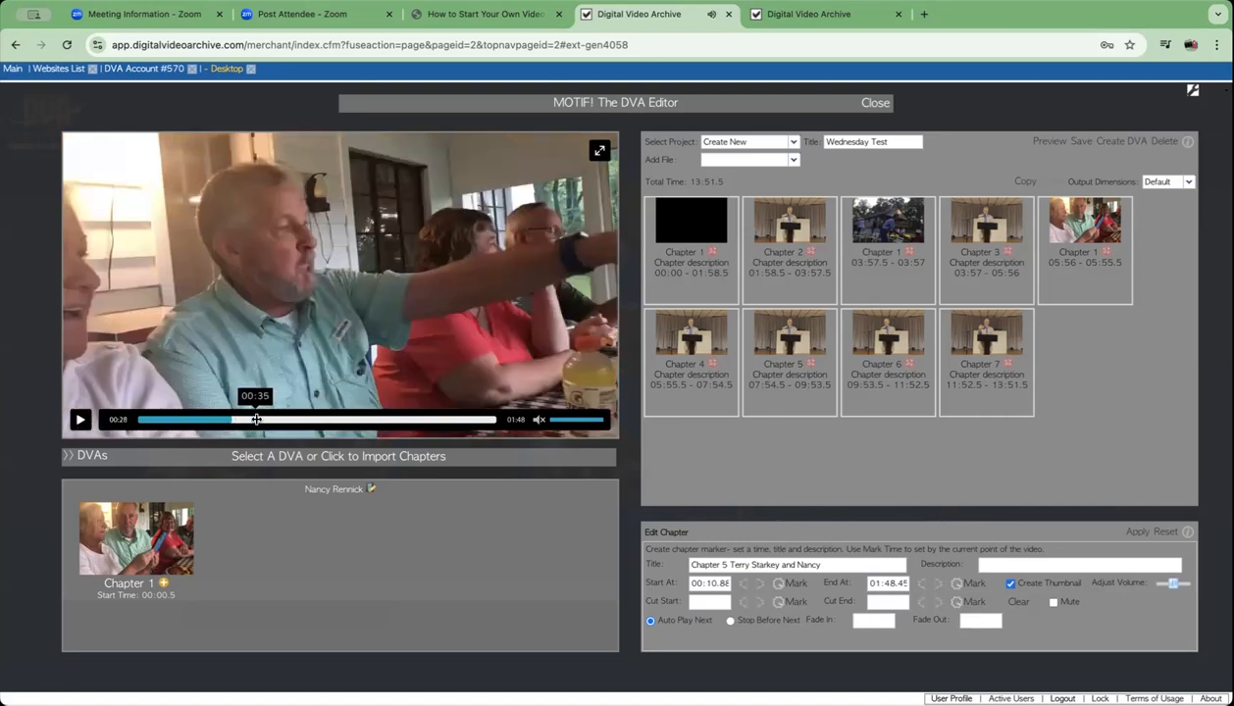
click(261, 420)
click(291, 420)
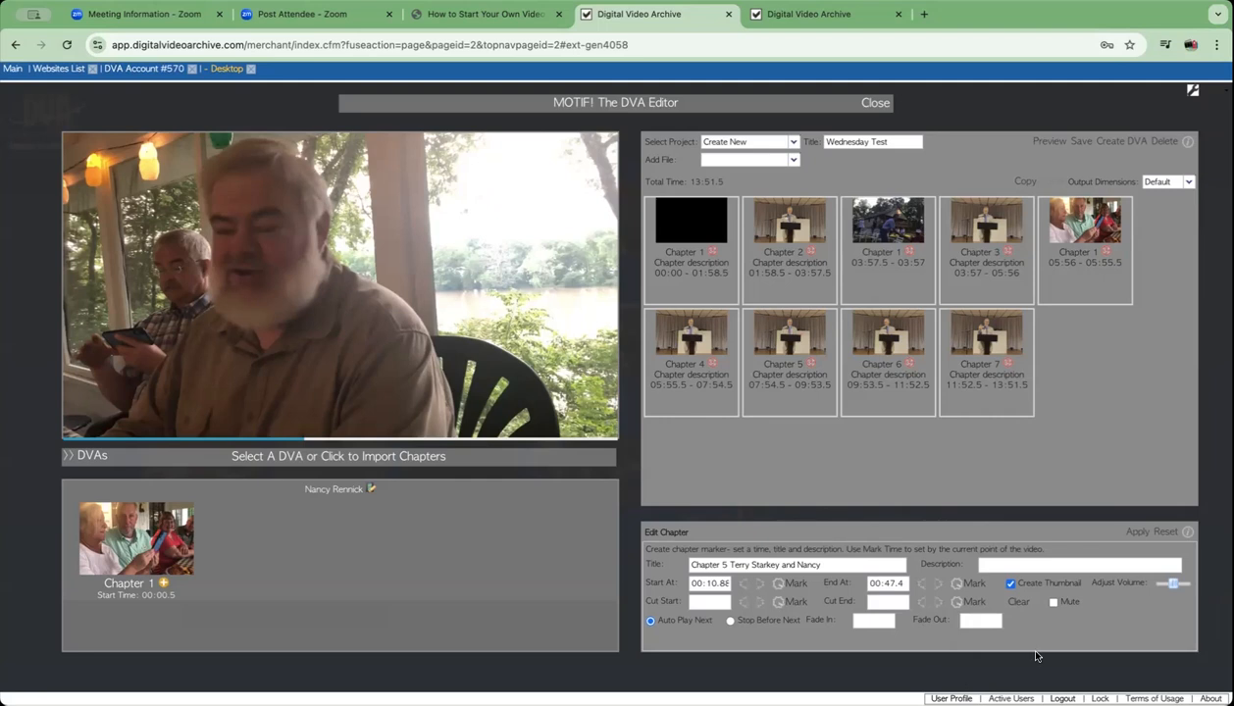
- Give the reunion chapter the description '45th Reunion Dinner' and apply the edits
click(1014, 566)
text(45th Reunion Dinner)
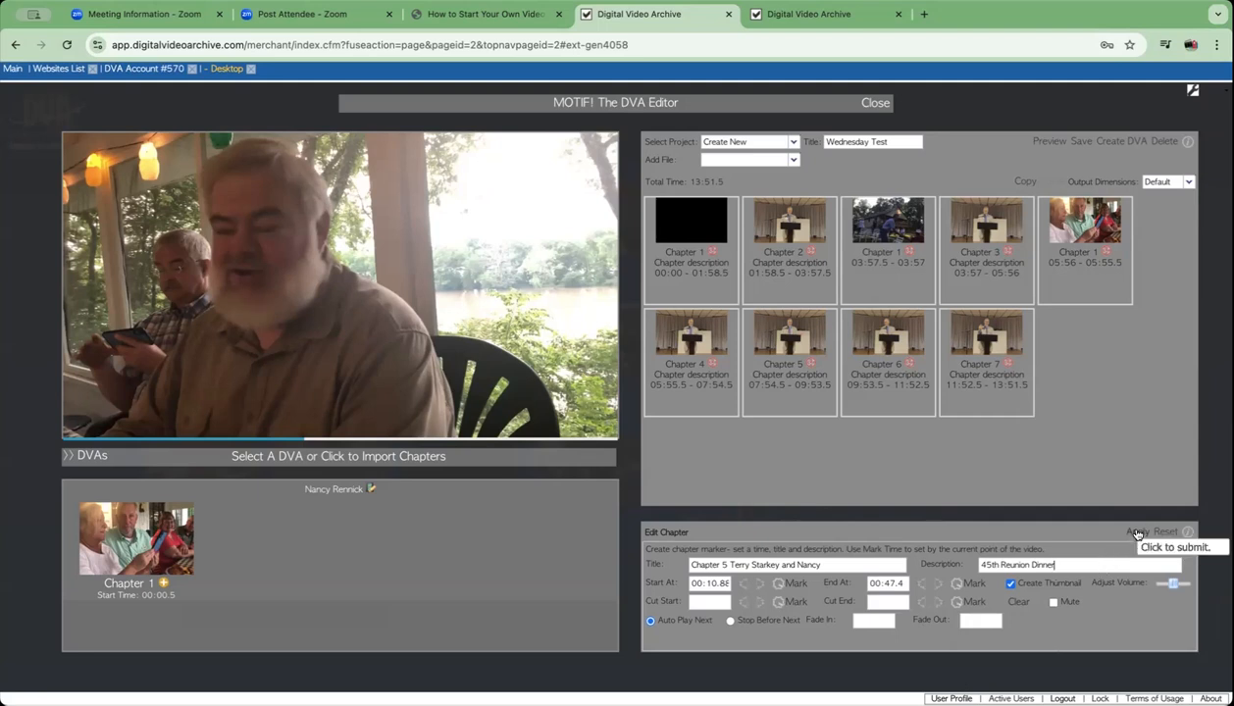
click(1136, 533)
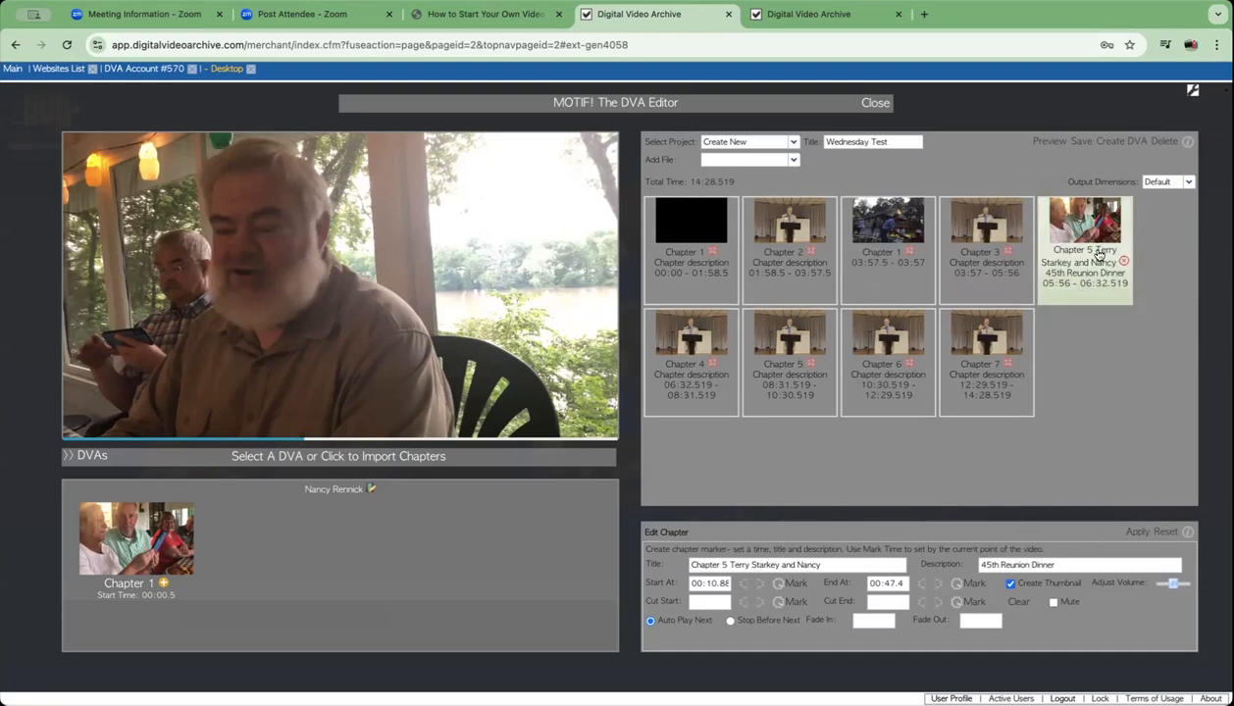
- Remove second-row Chapters 7, 6, 5 and 4, confirming each removal
click(1007, 363)
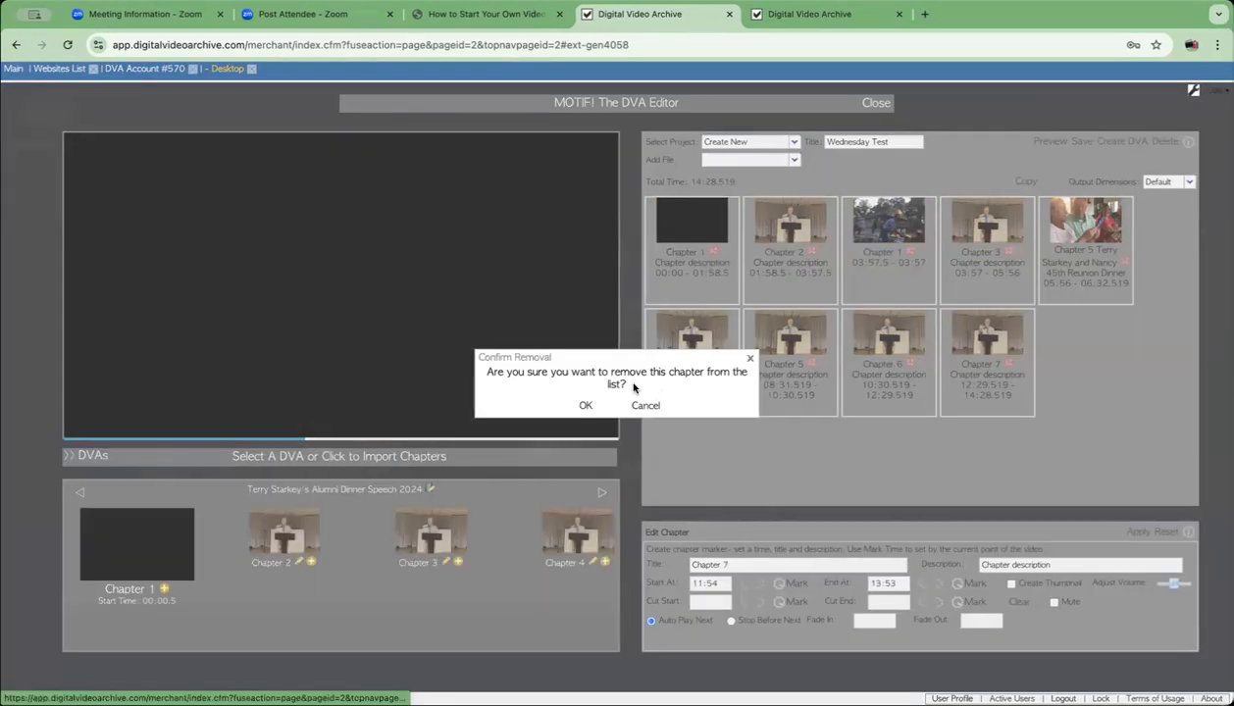
click(585, 405)
click(907, 352)
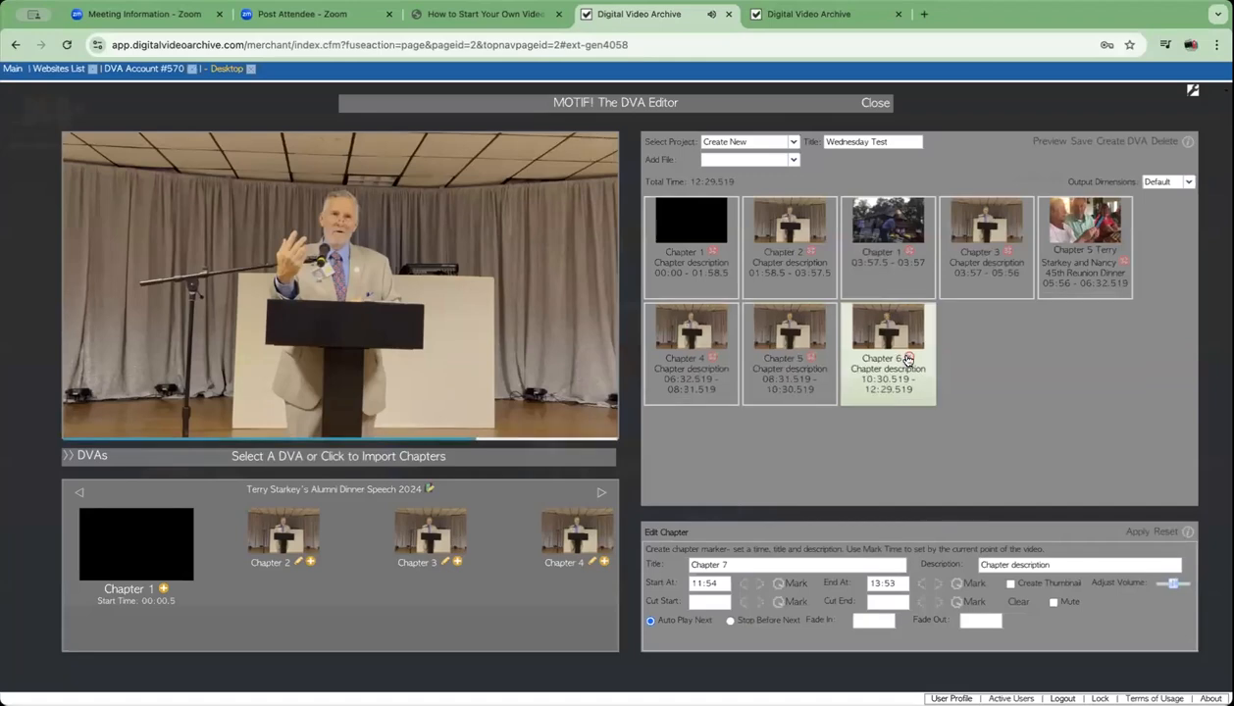
click(586, 406)
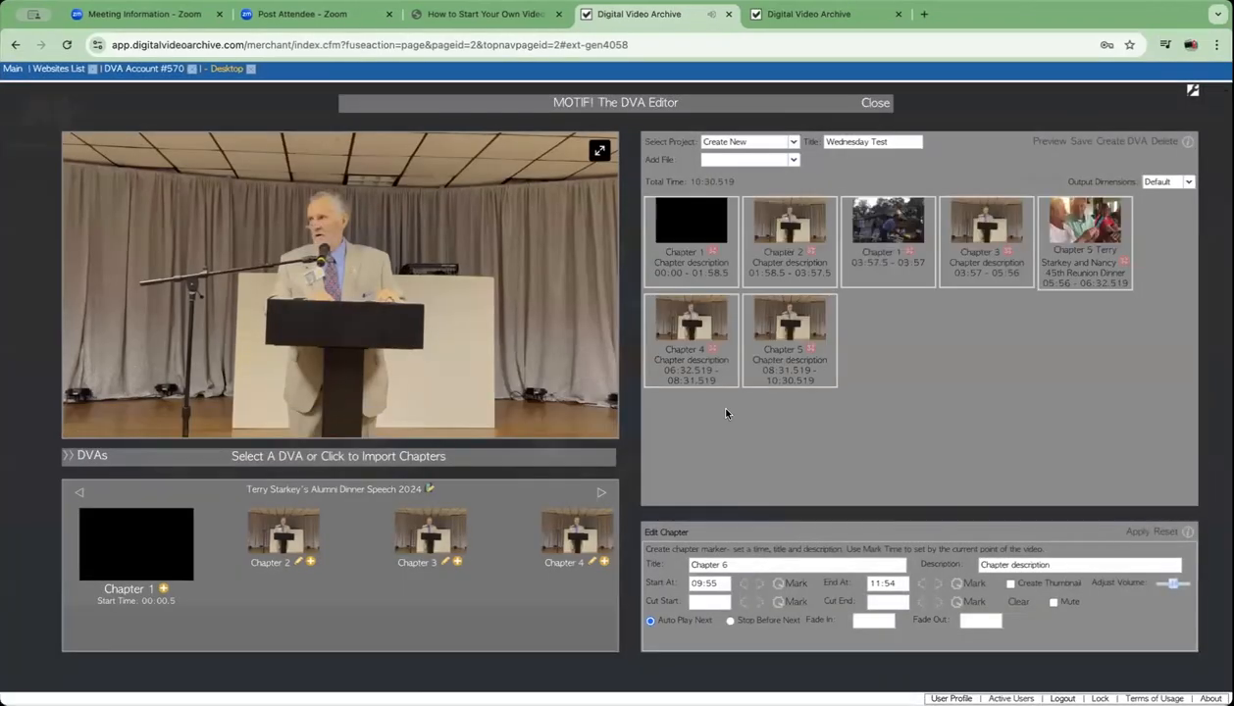
click(806, 359)
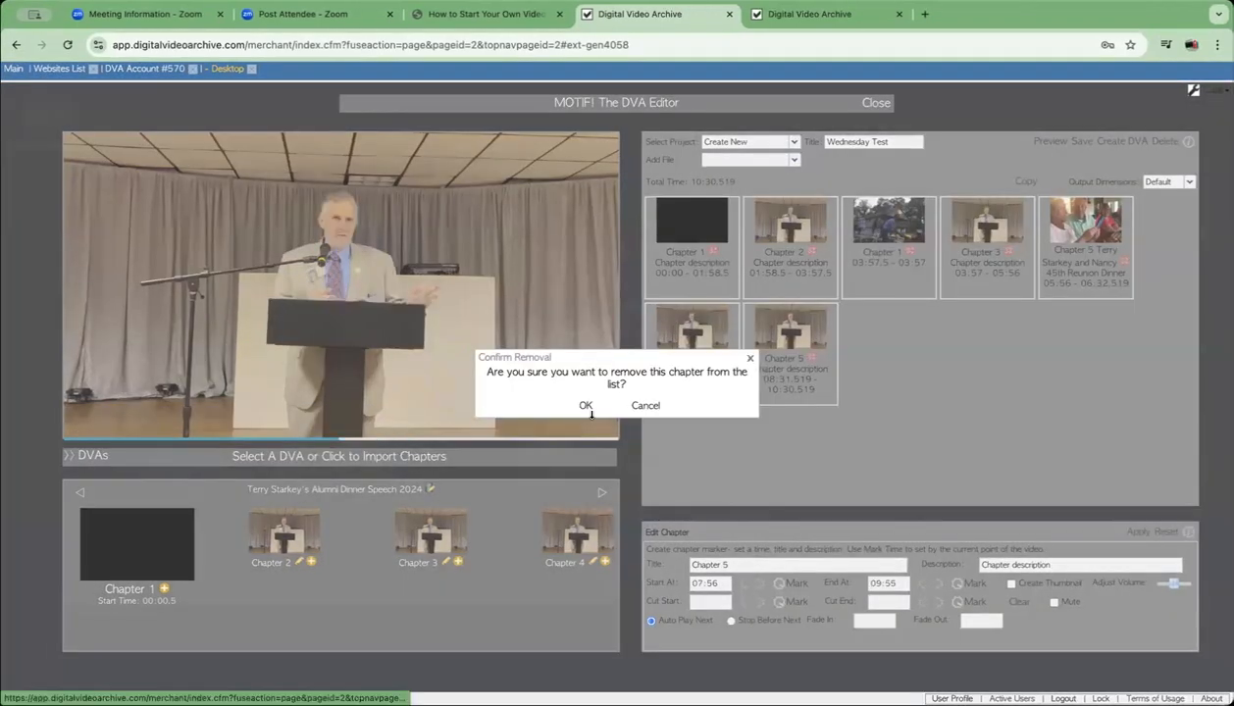
click(584, 405)
click(712, 358)
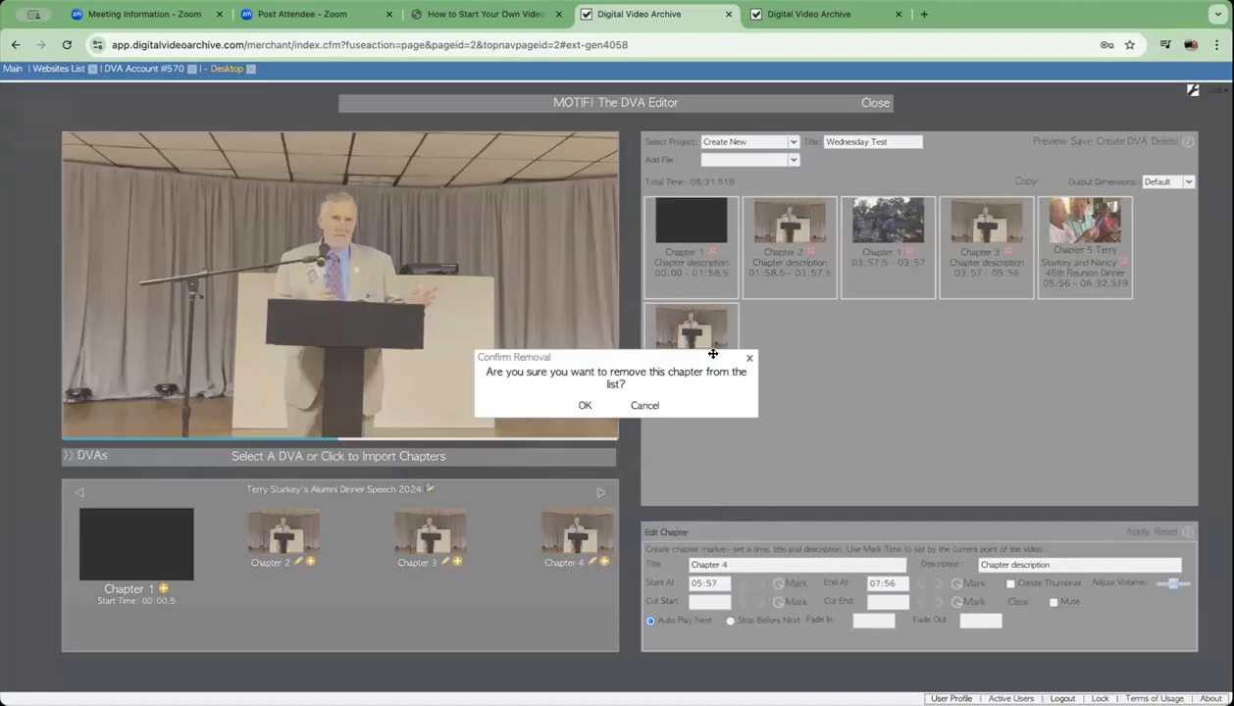
click(582, 405)
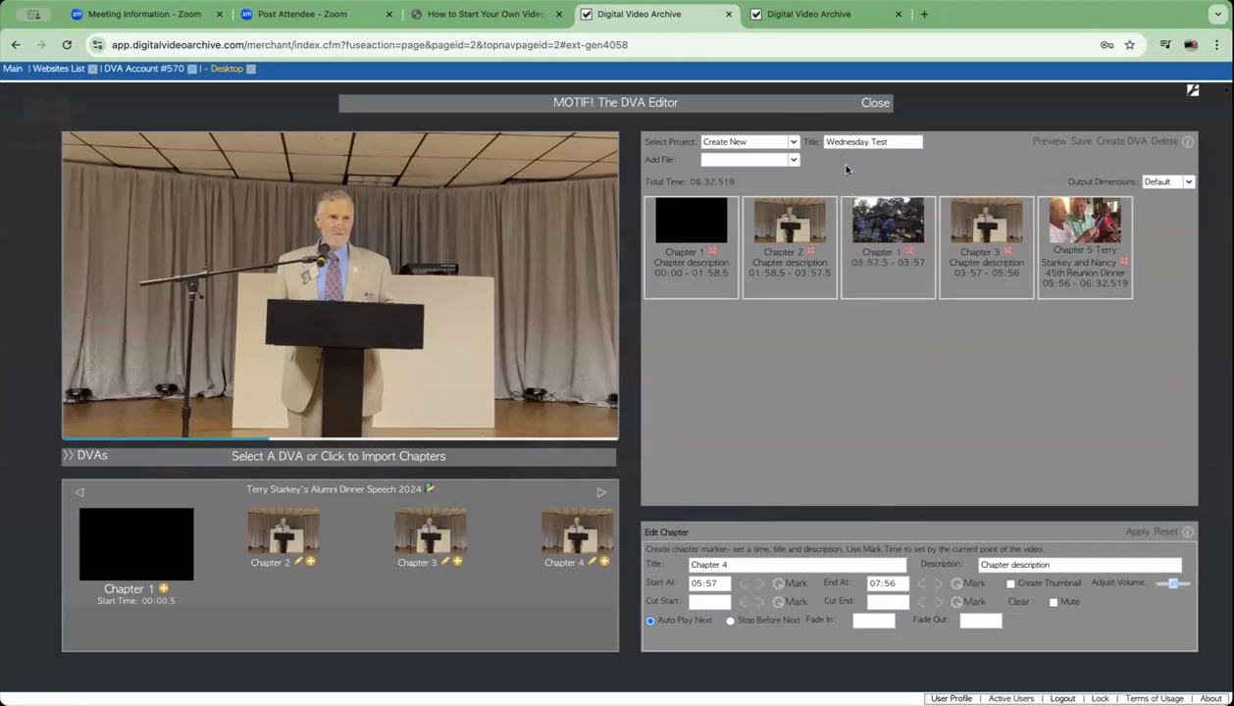
- Save the five-chapter Wednesday Test project, now totalling 07:27.269
click(1079, 142)
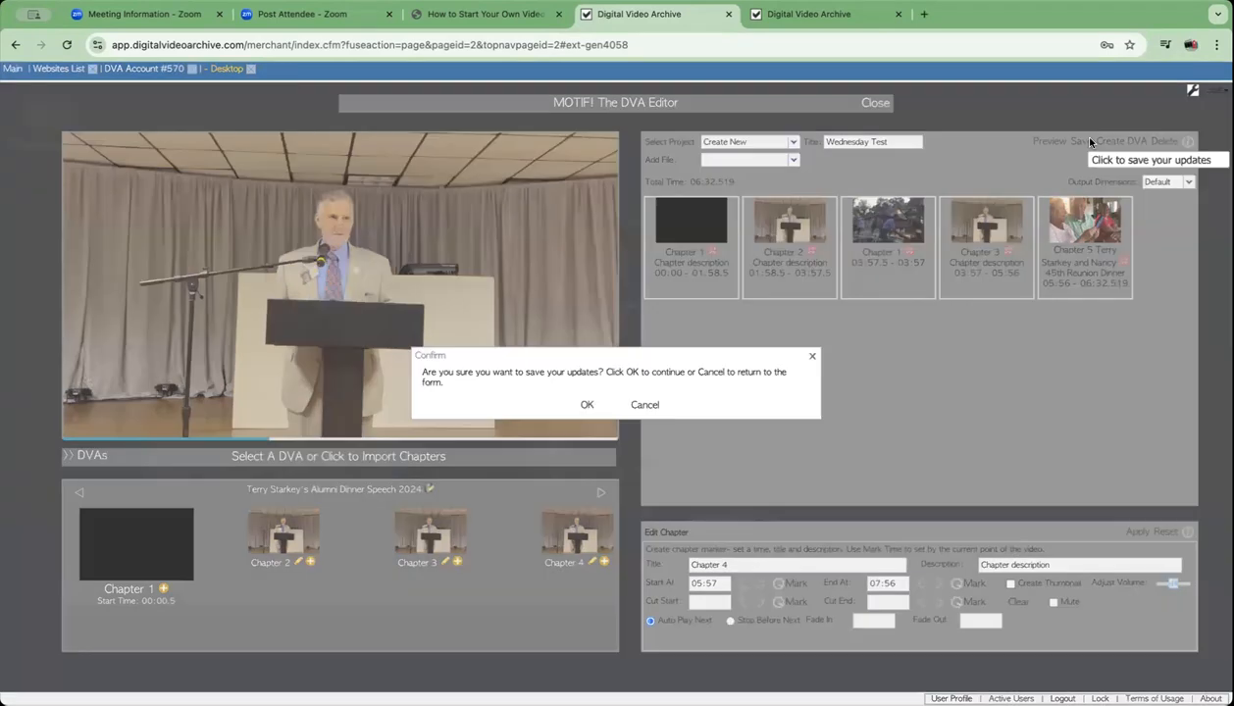
click(585, 404)
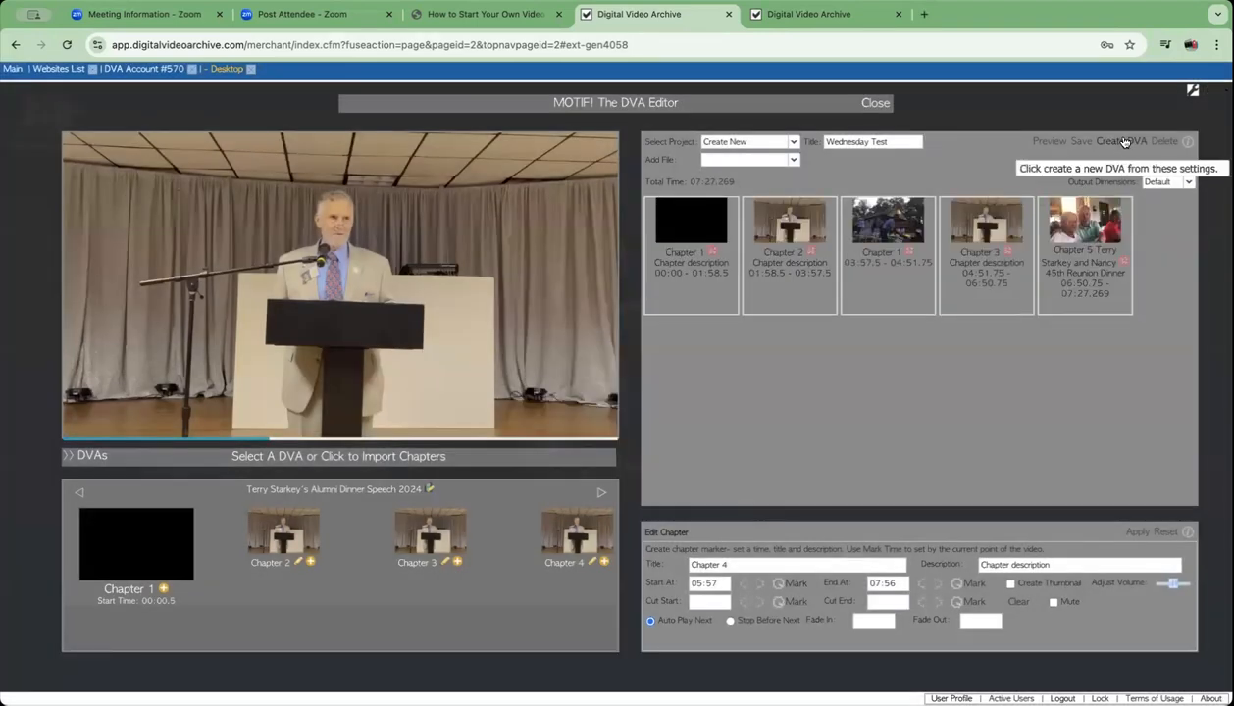
click(1122, 141)
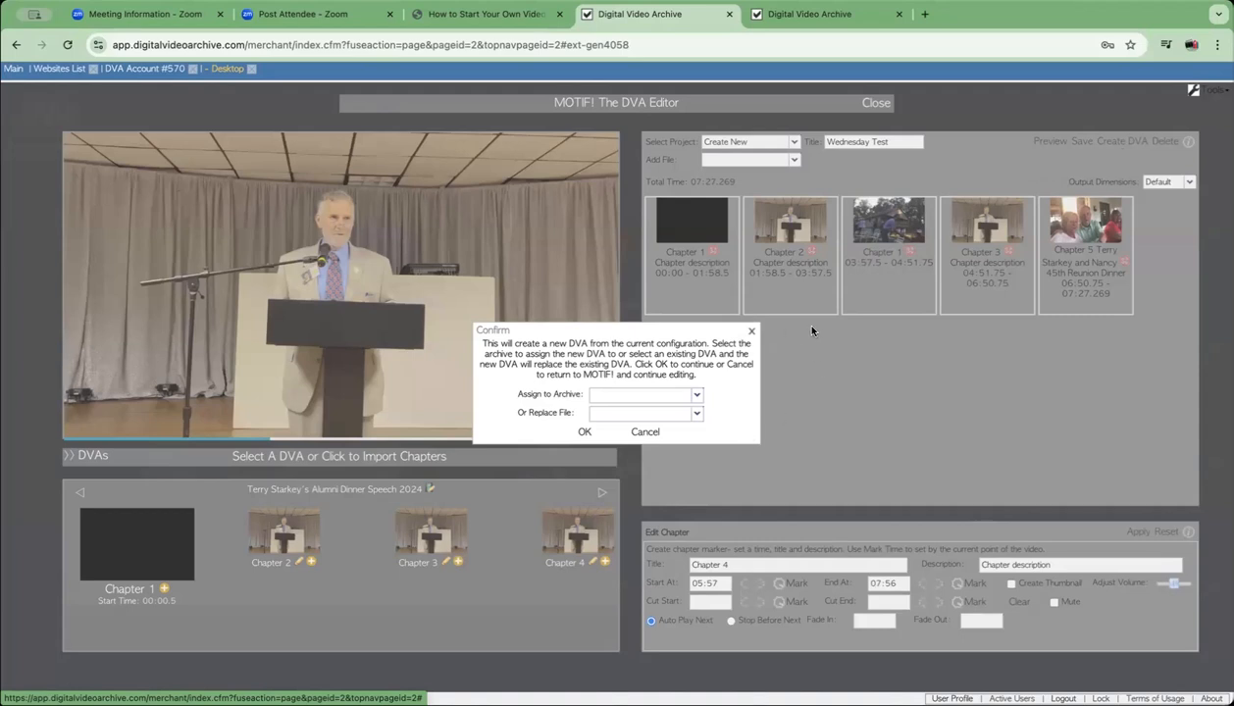
click(751, 335)
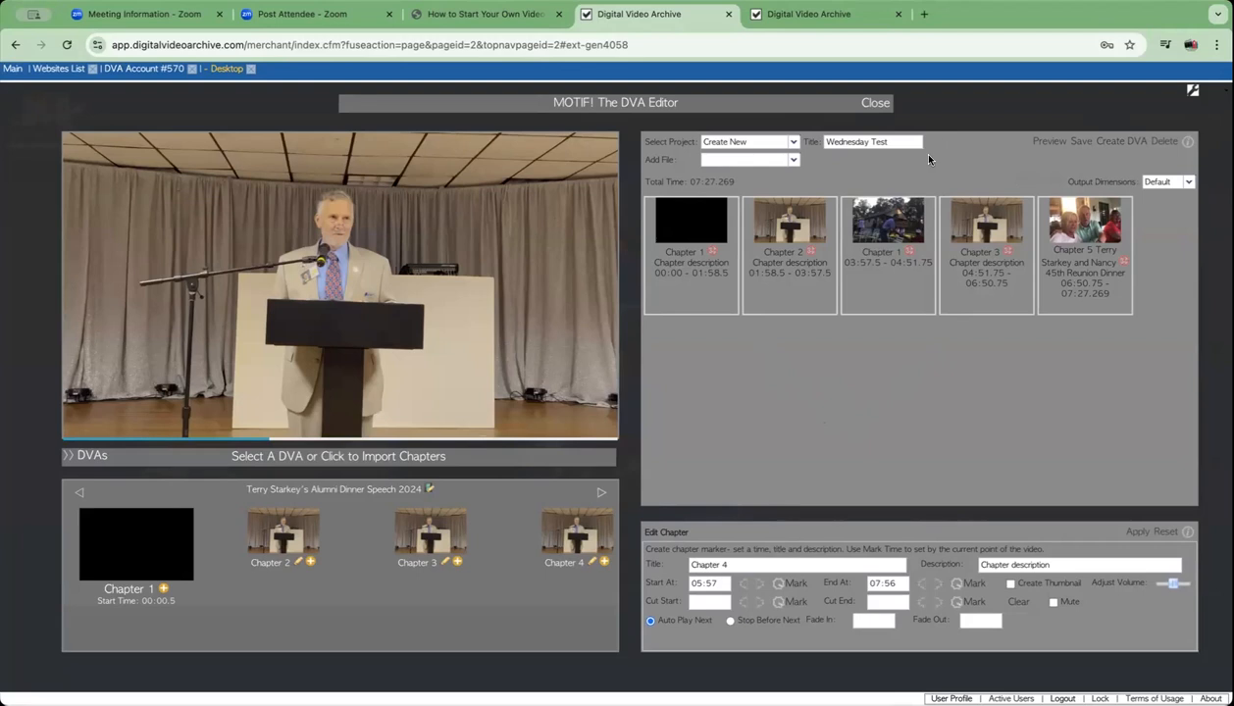
- Close the MOTIF editor and preview The Great One from the Mom and Dad row
click(876, 103)
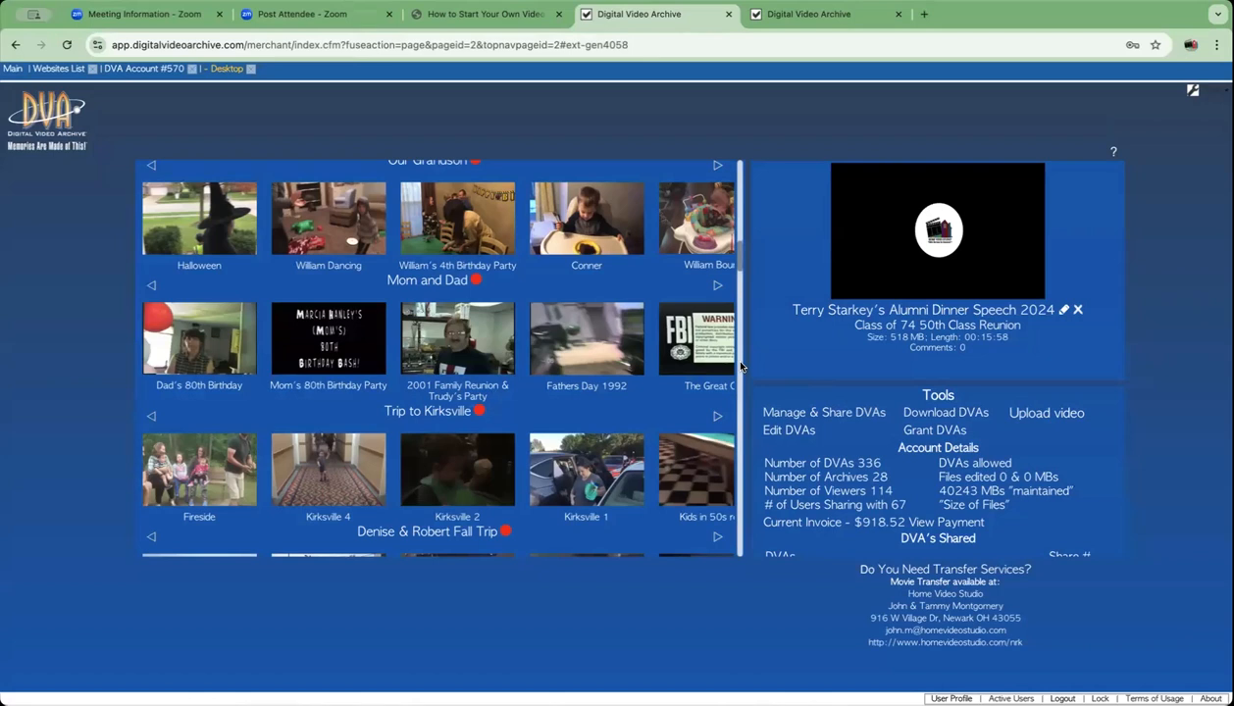
click(708, 365)
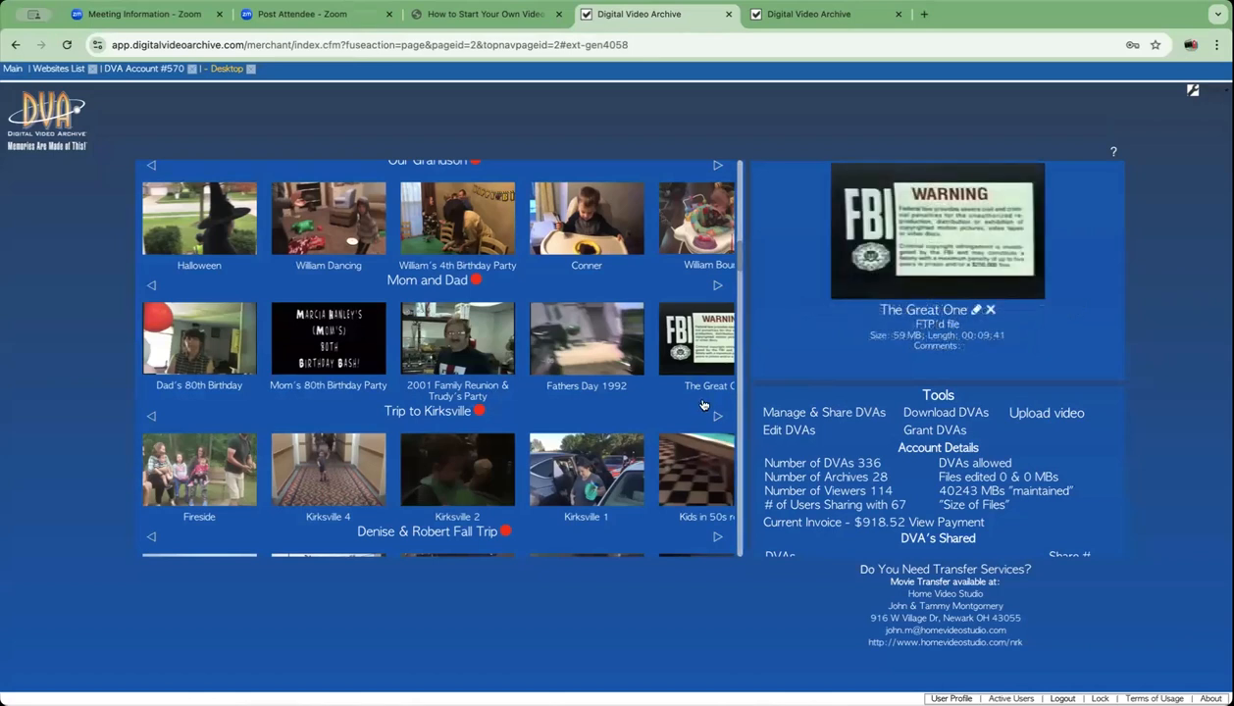